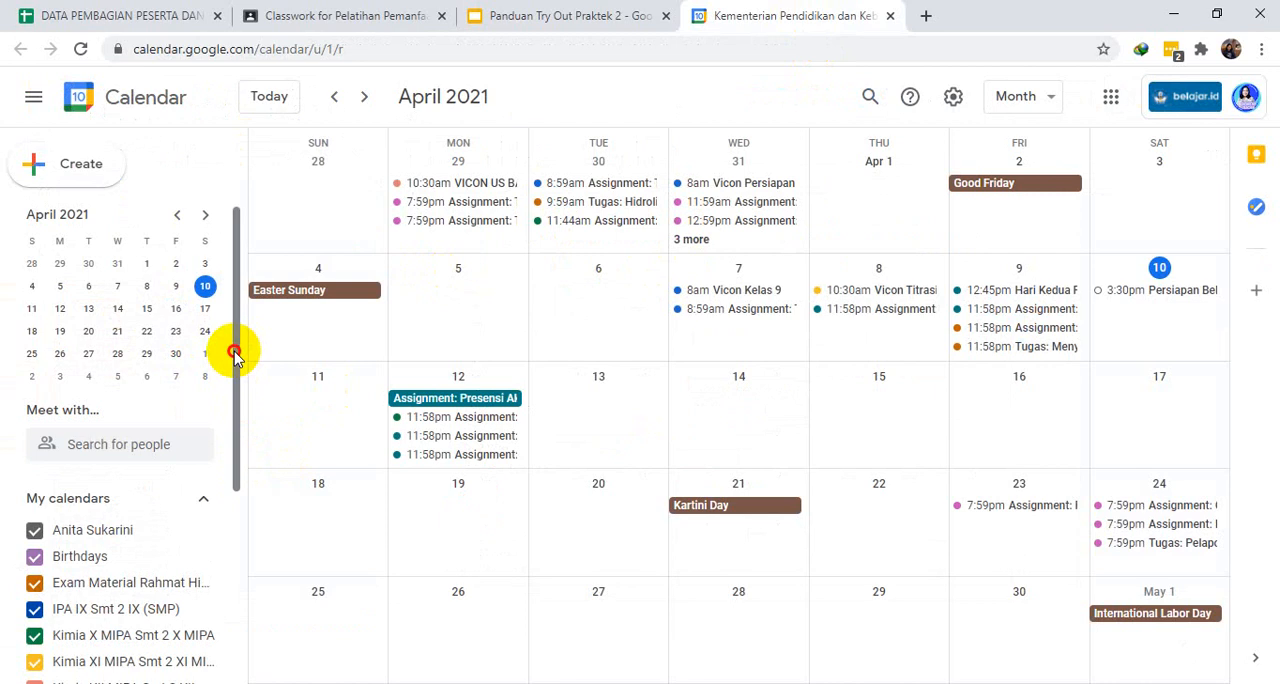
- Create a new calendar named "REFO 1" and return to the month view
drag(235, 347, 234, 564)
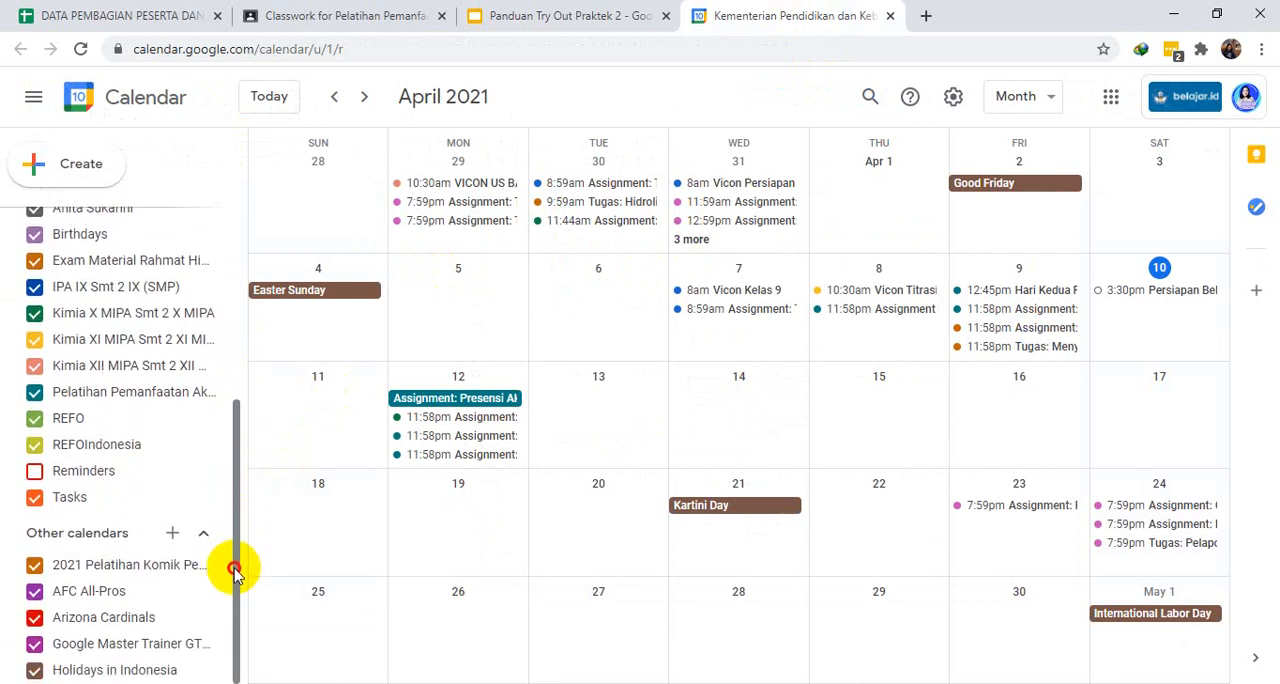
click(174, 537)
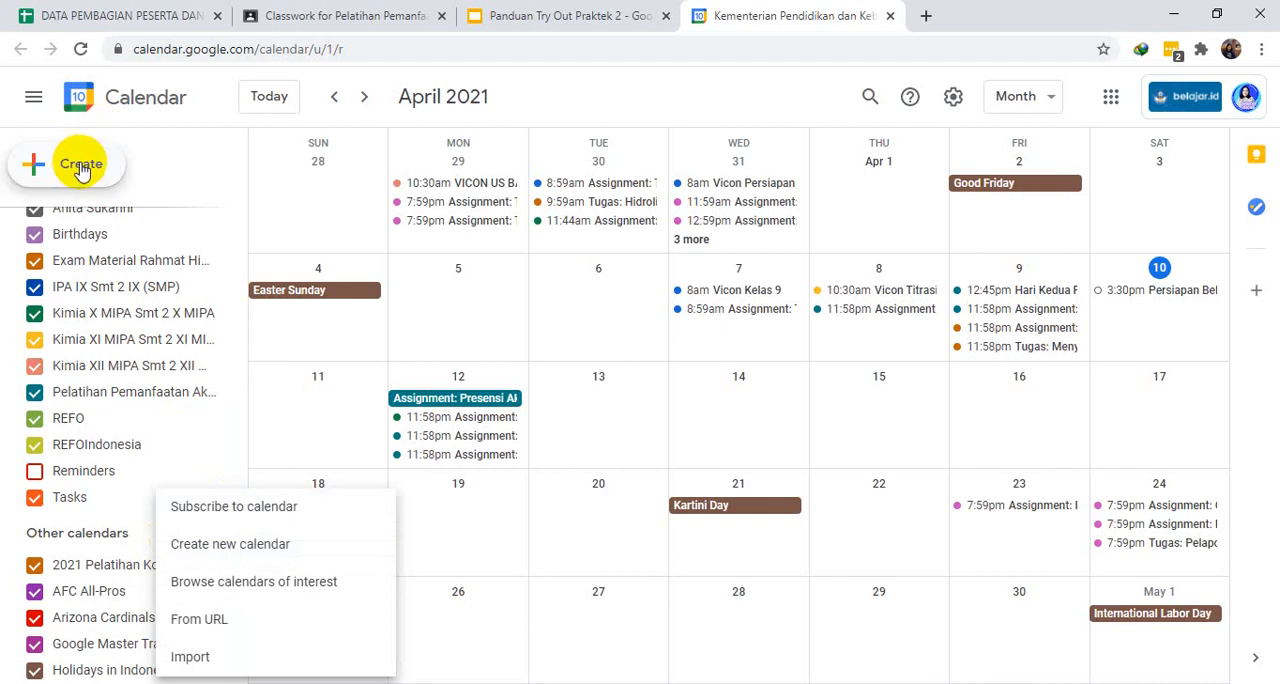
click(232, 551)
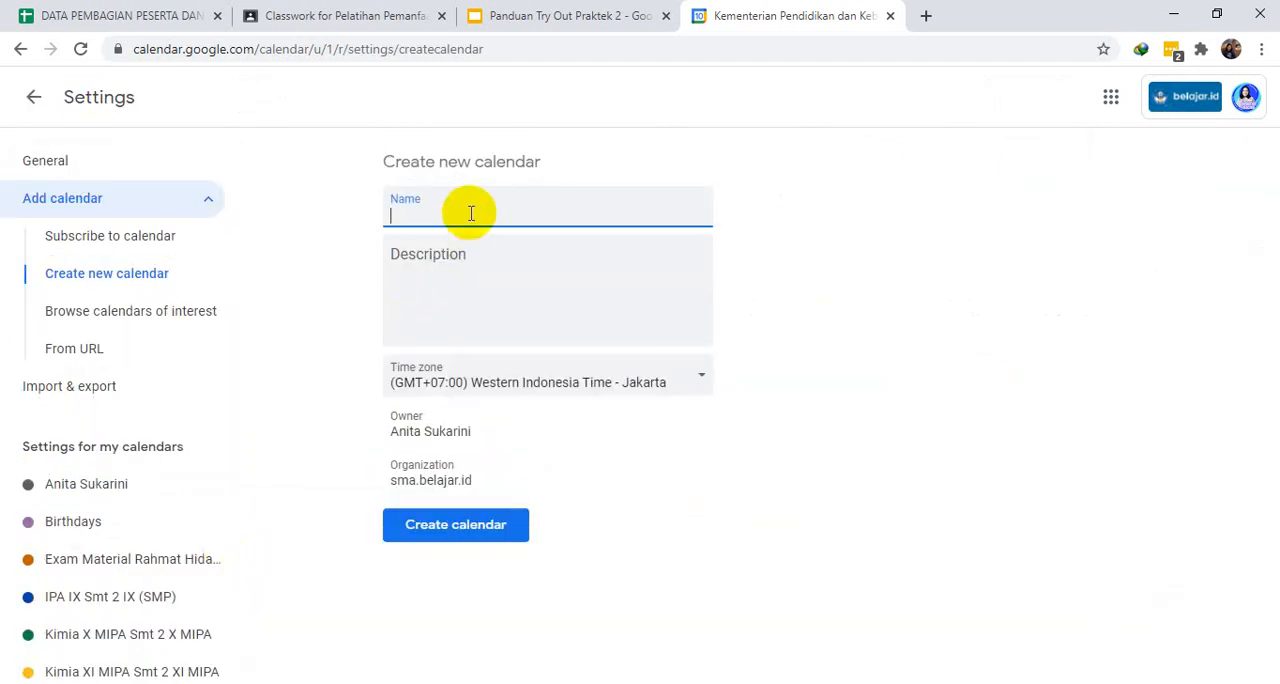
text(REFO)
text(1)
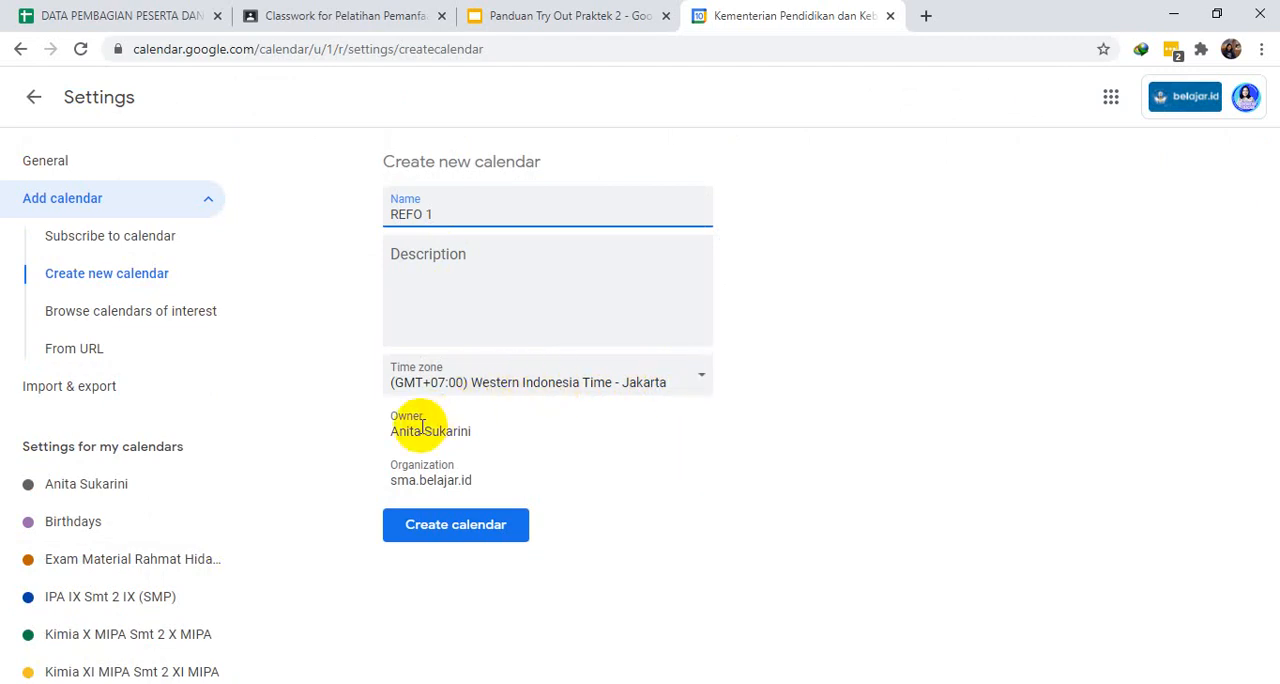
click(452, 527)
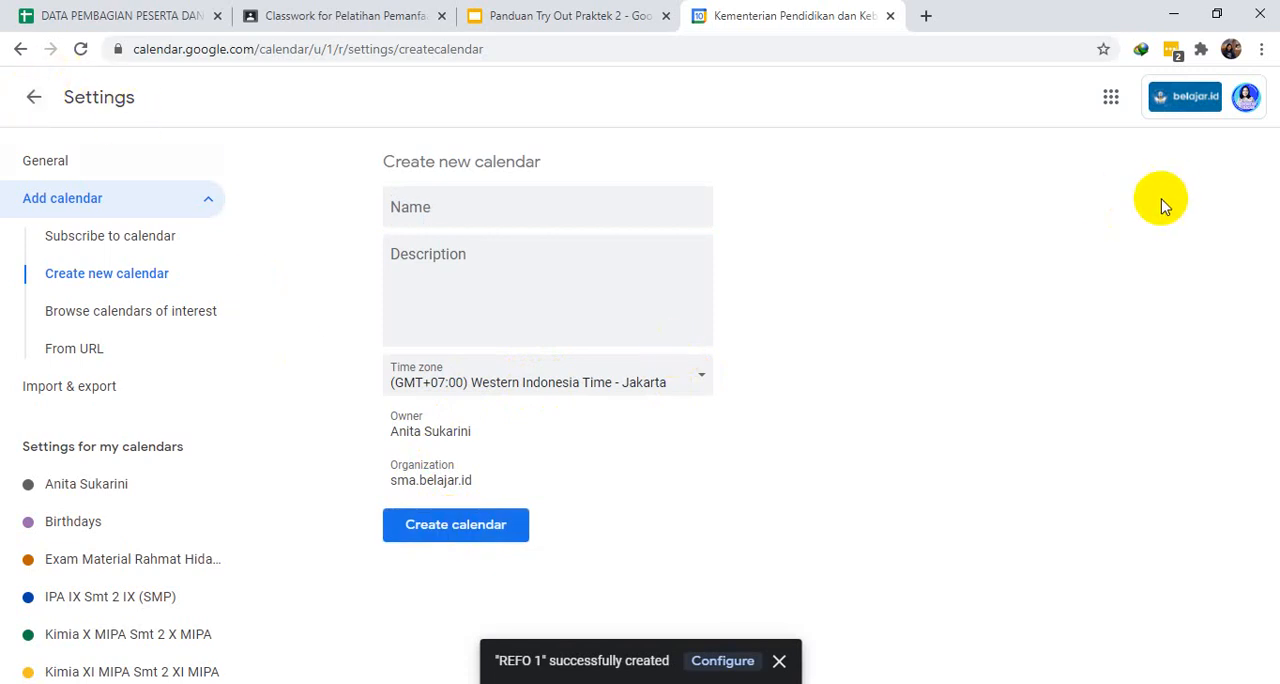
click(33, 99)
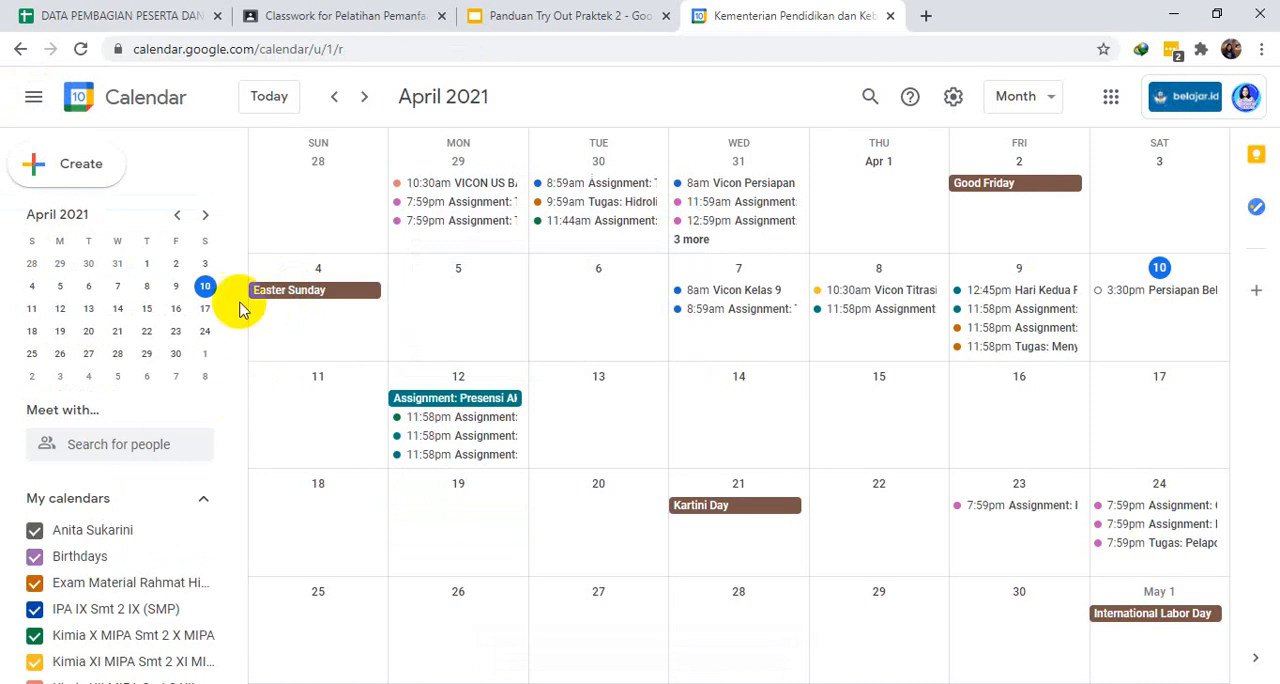
- Open the settings and sharing page of the REFO calendar
drag(237, 300, 231, 472)
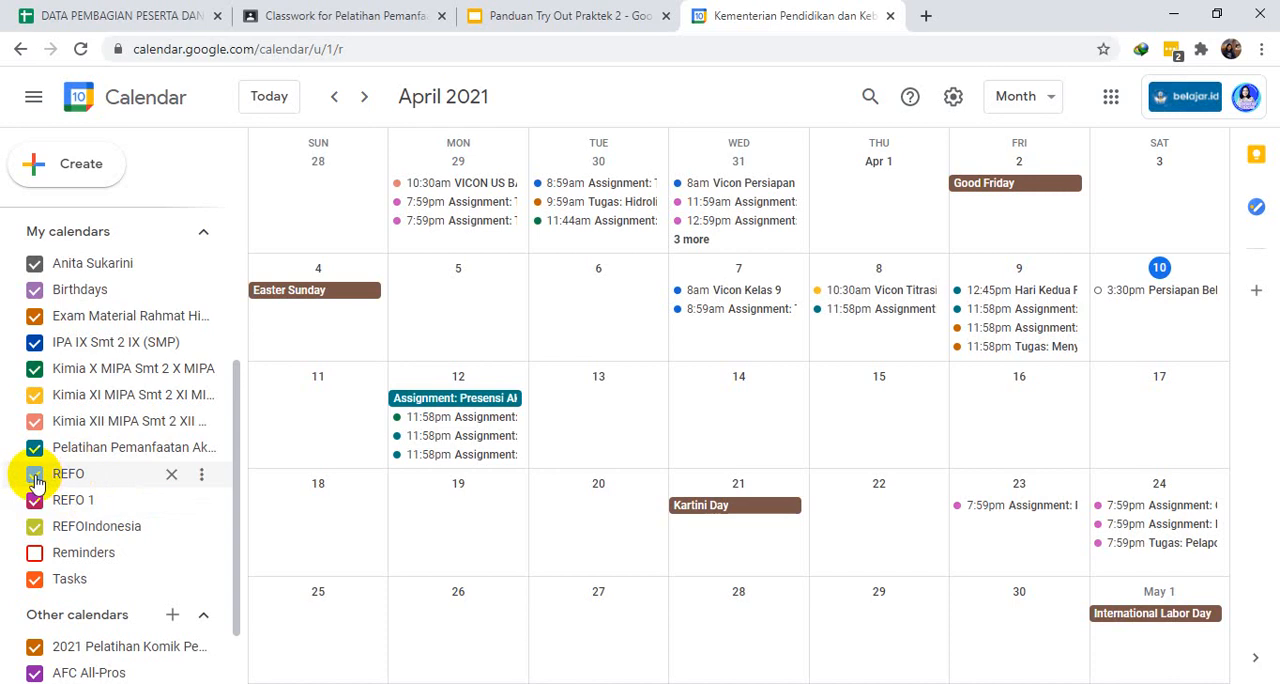
click(205, 477)
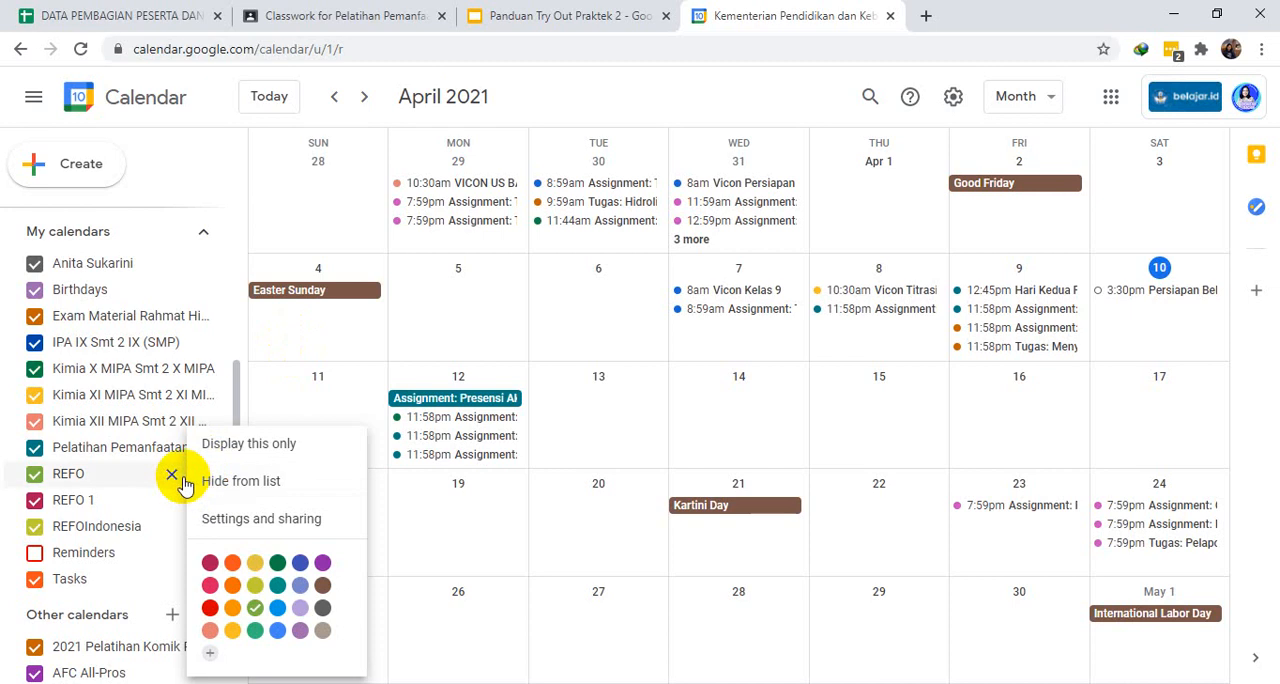
click(236, 395)
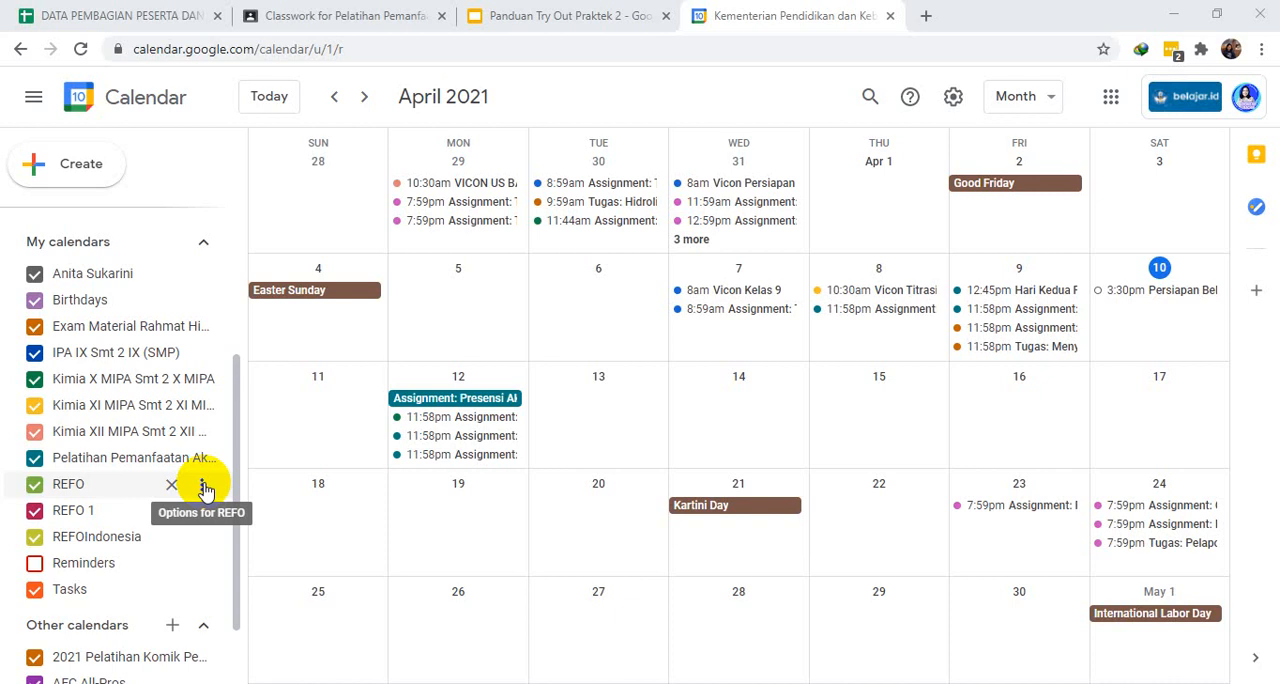
click(205, 488)
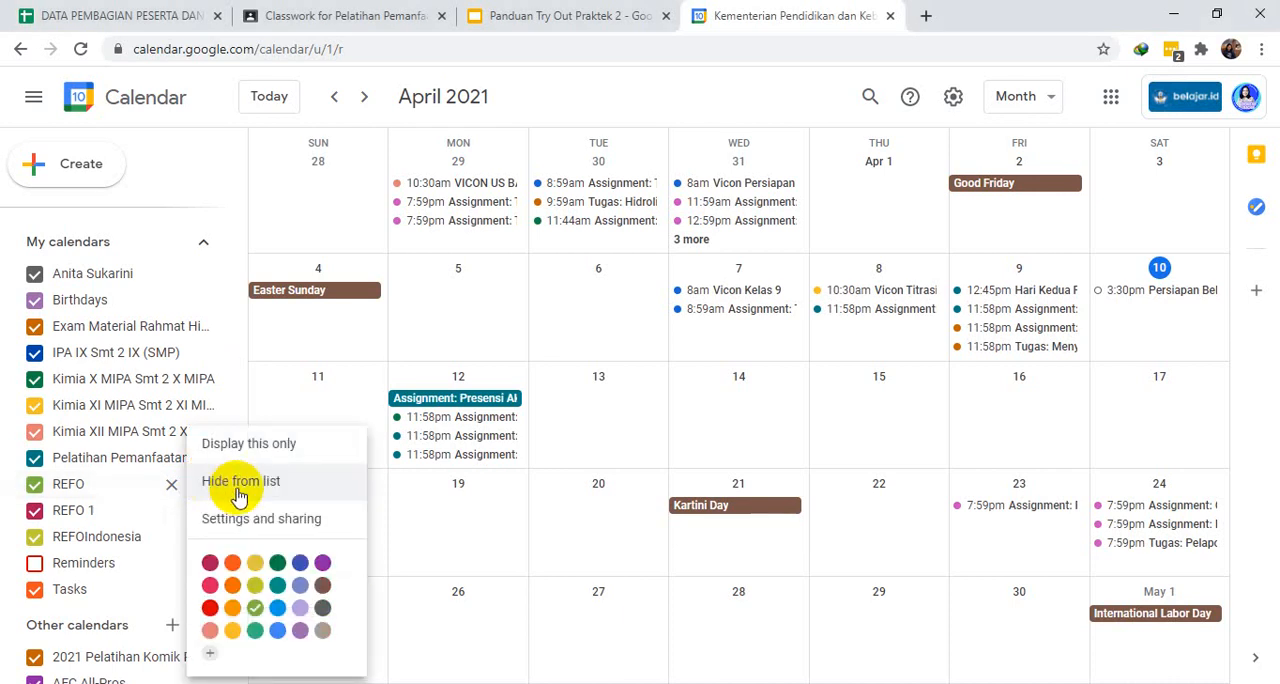
click(255, 532)
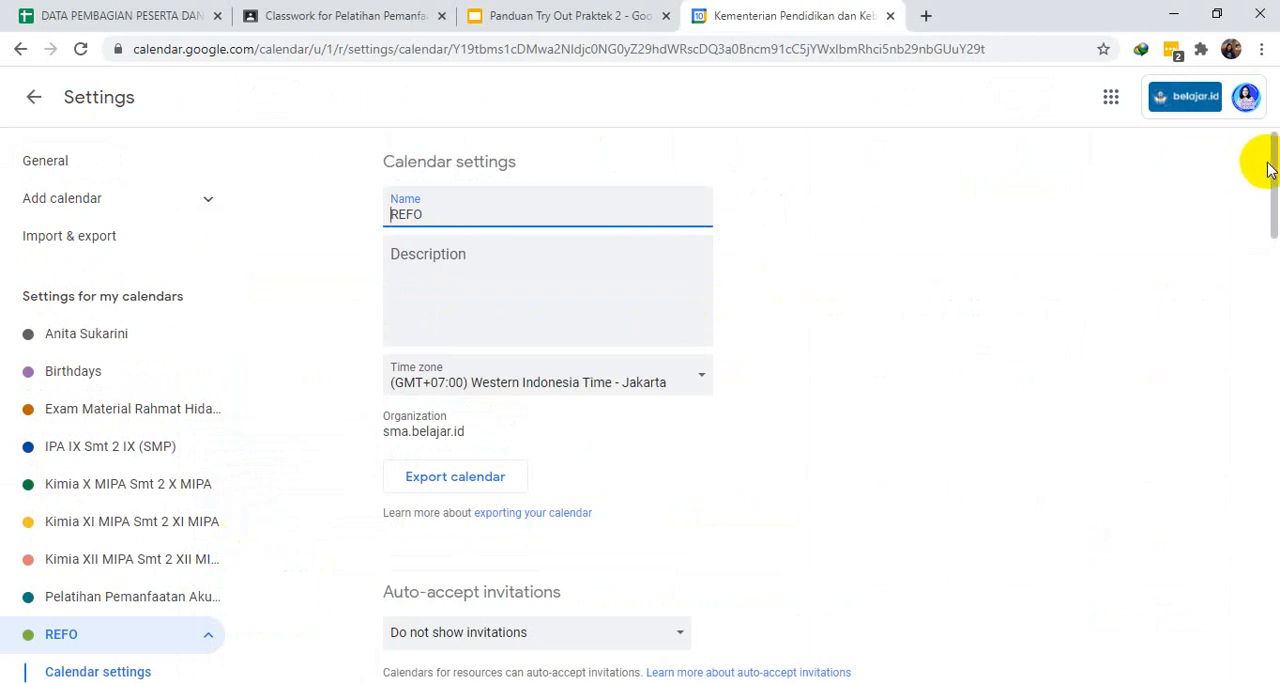
- Share the REFO calendar with the first two suggested contacts, granting the "See all event details" permission, and send the invitation
drag(1274, 166, 1268, 322)
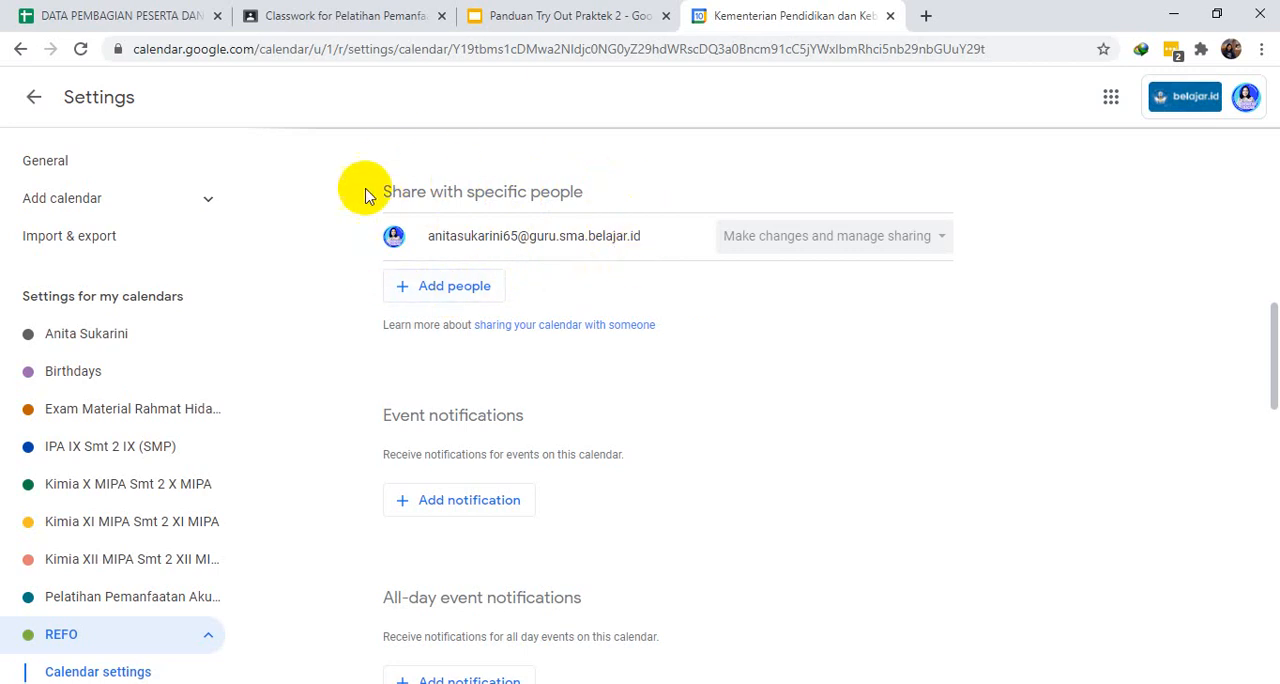
click(475, 298)
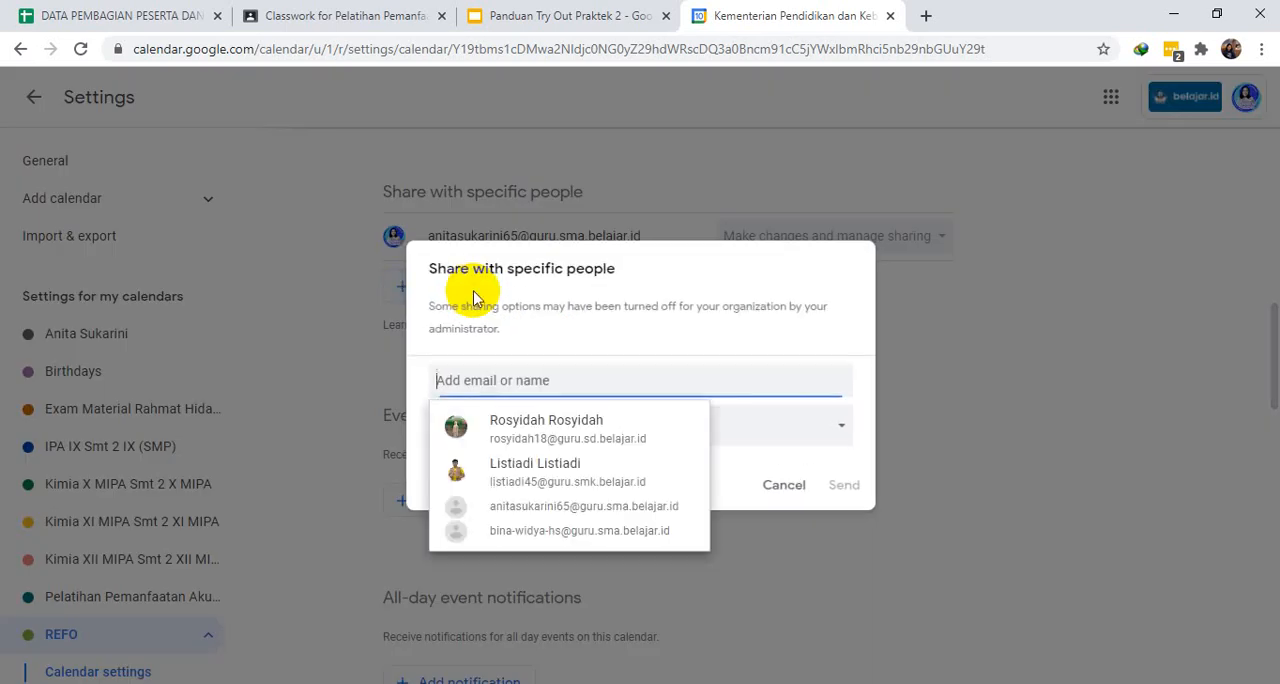
click(535, 437)
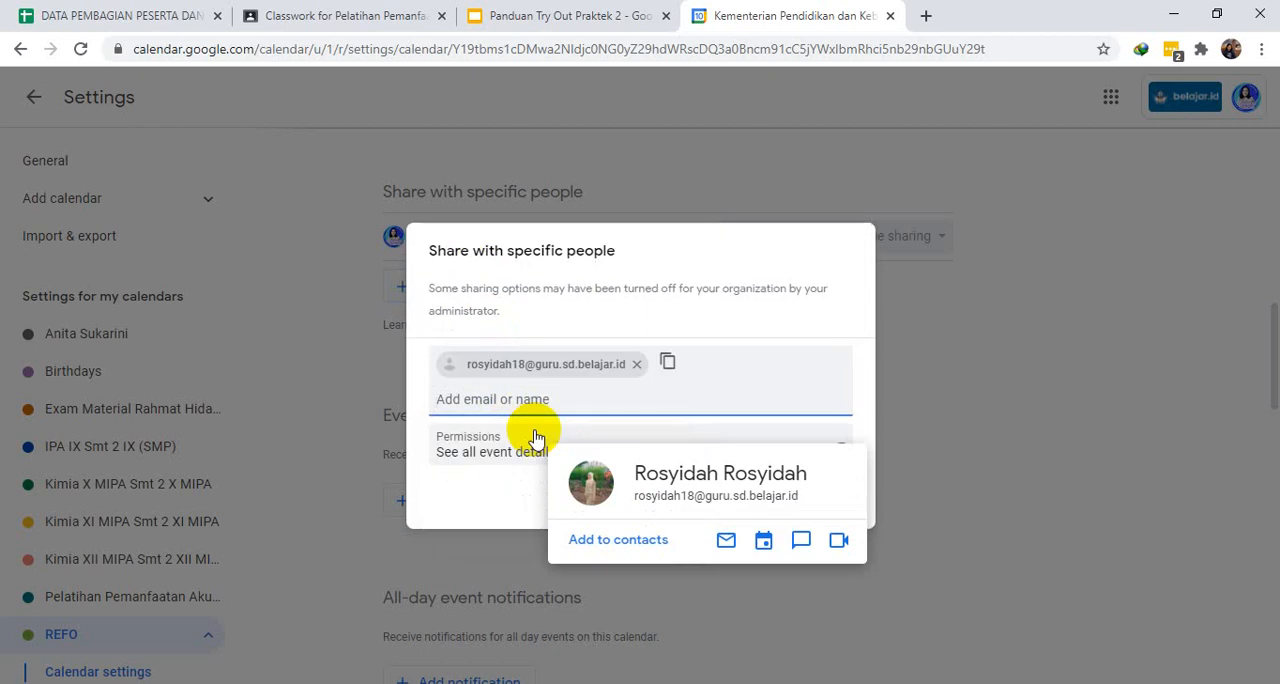
click(500, 400)
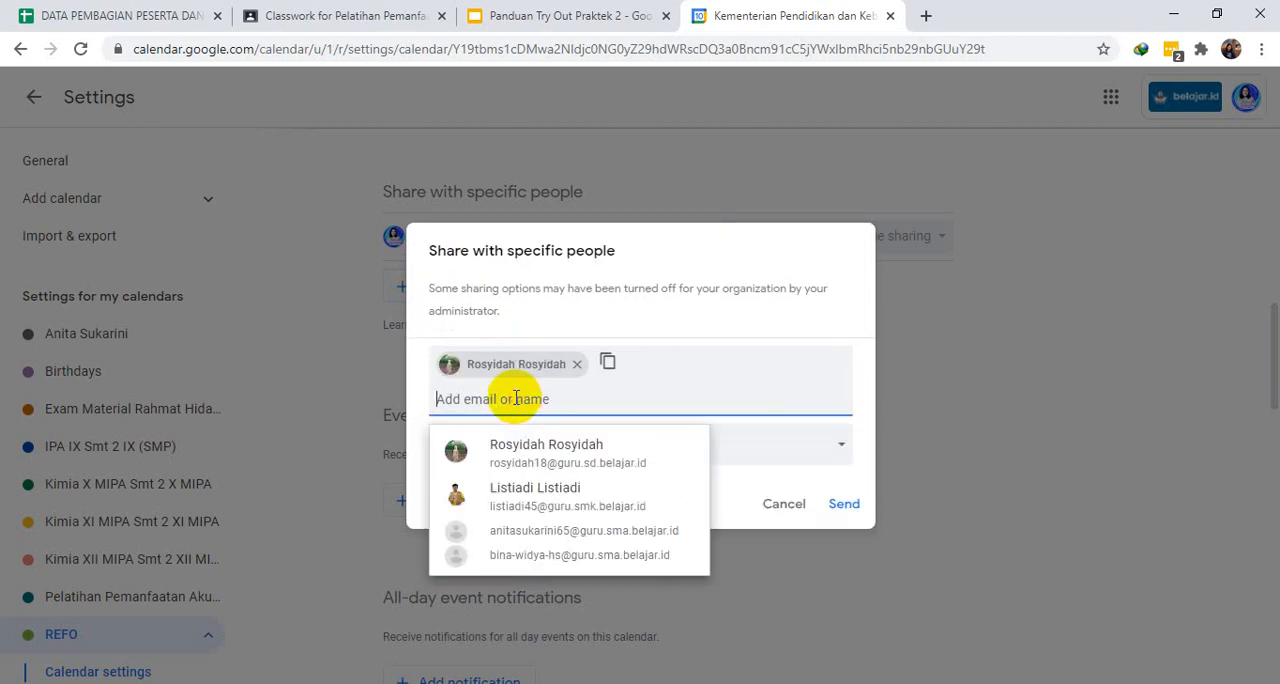
click(544, 490)
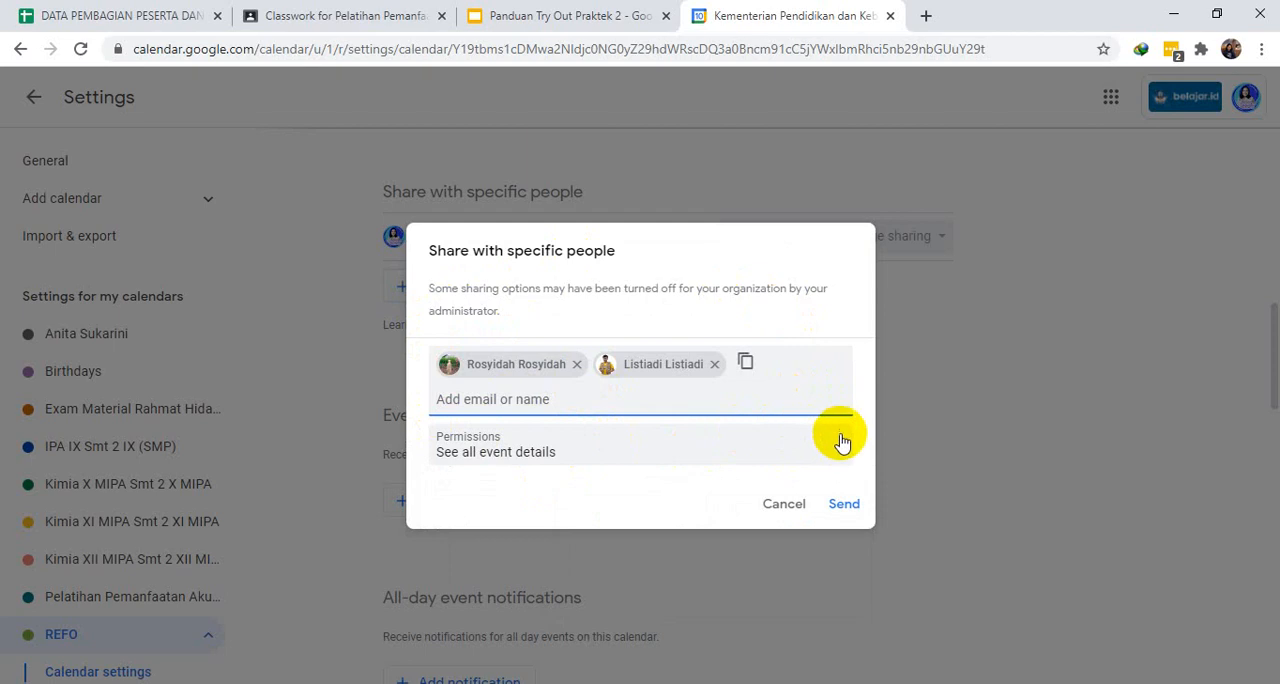
click(845, 450)
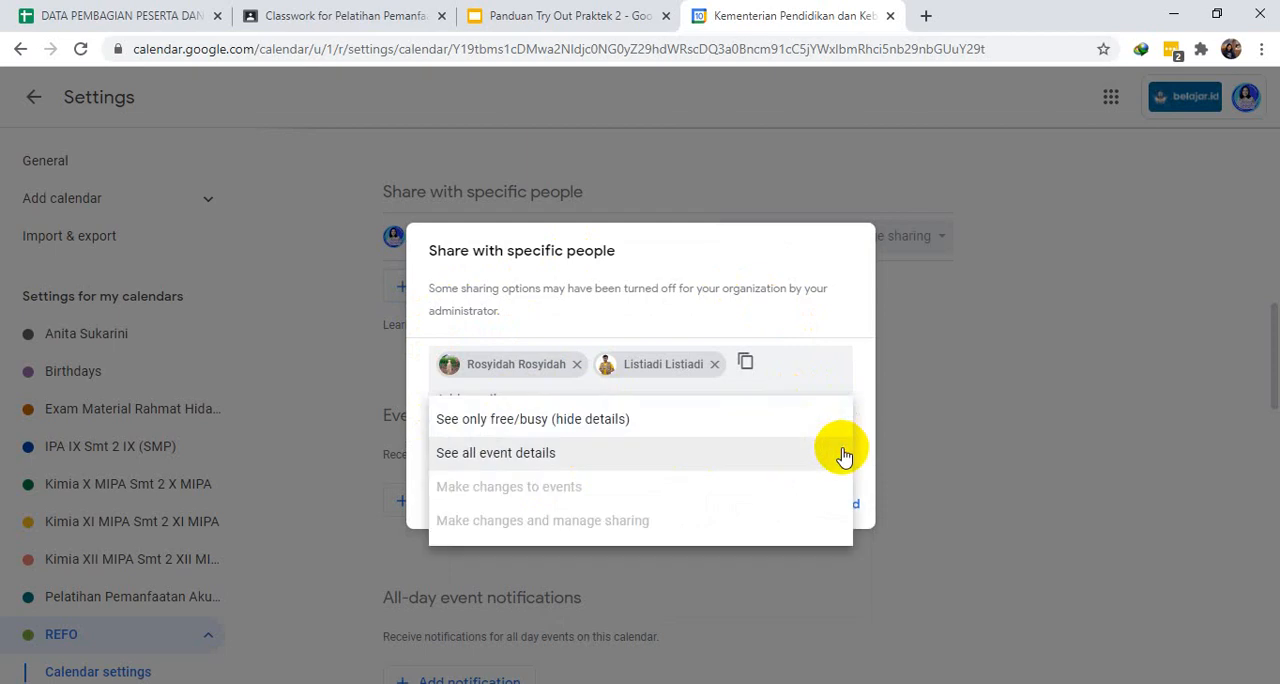
click(540, 453)
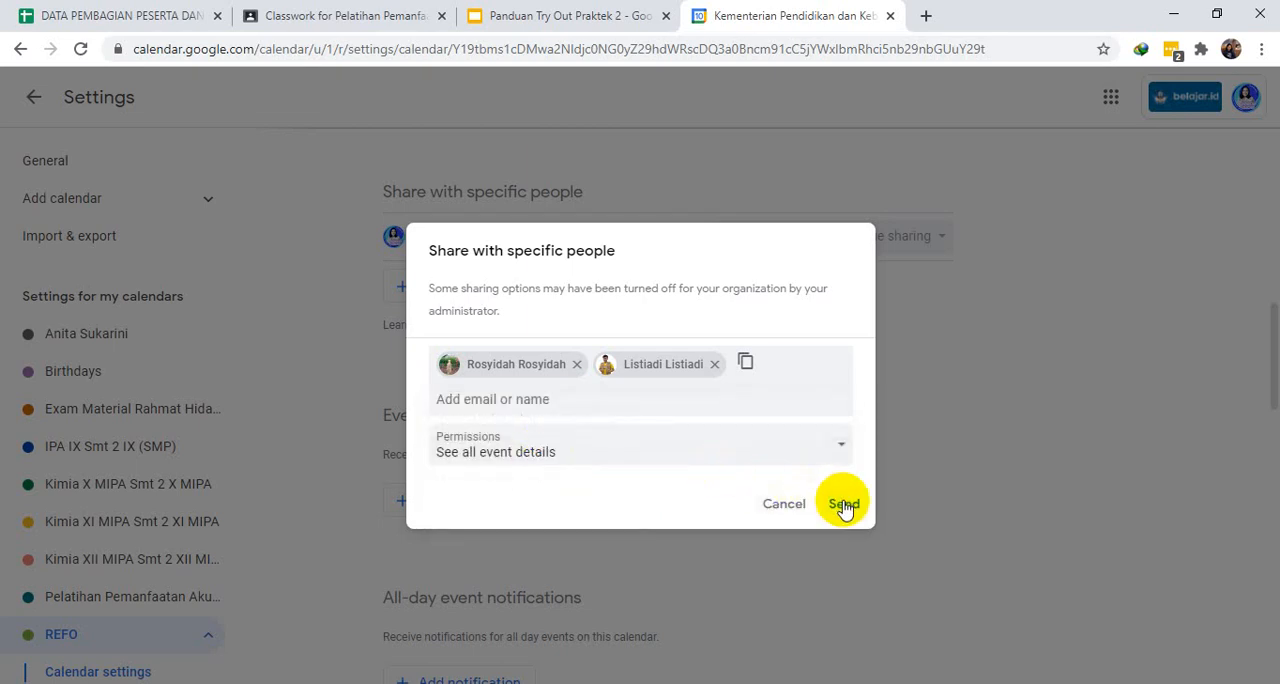
click(843, 505)
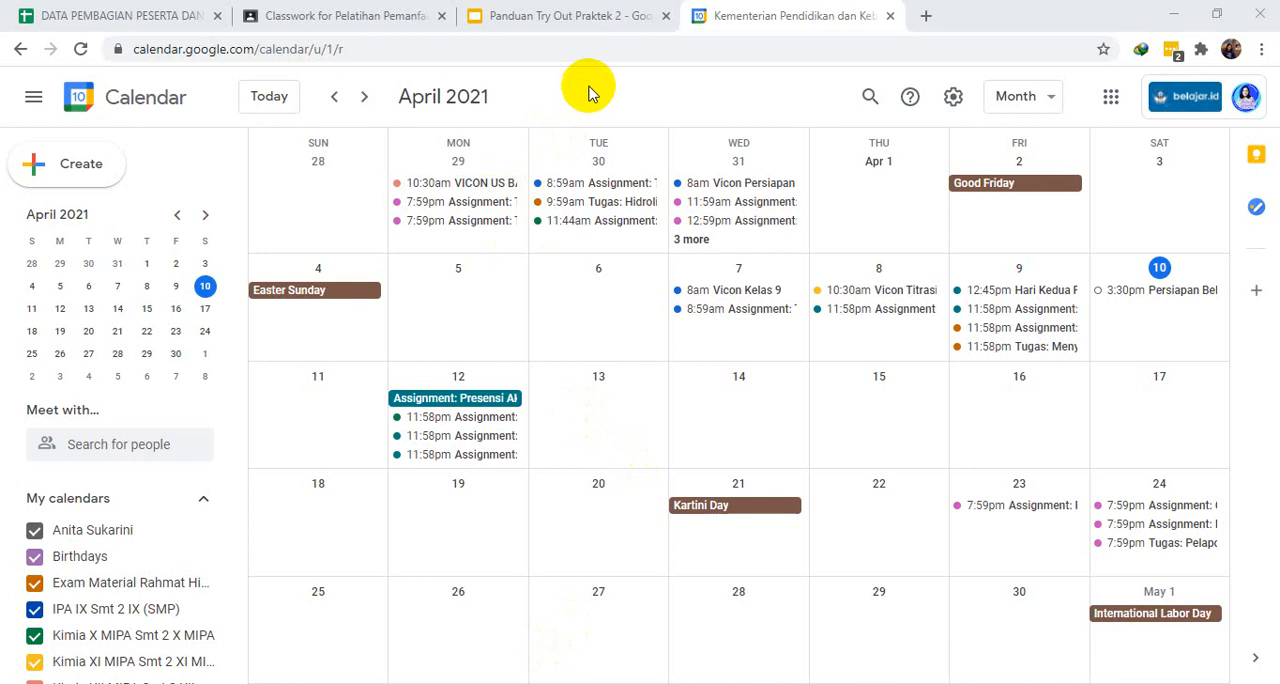
- Start a new event in the calendar and title it "Persiapan Belajar Google"
click(80, 168)
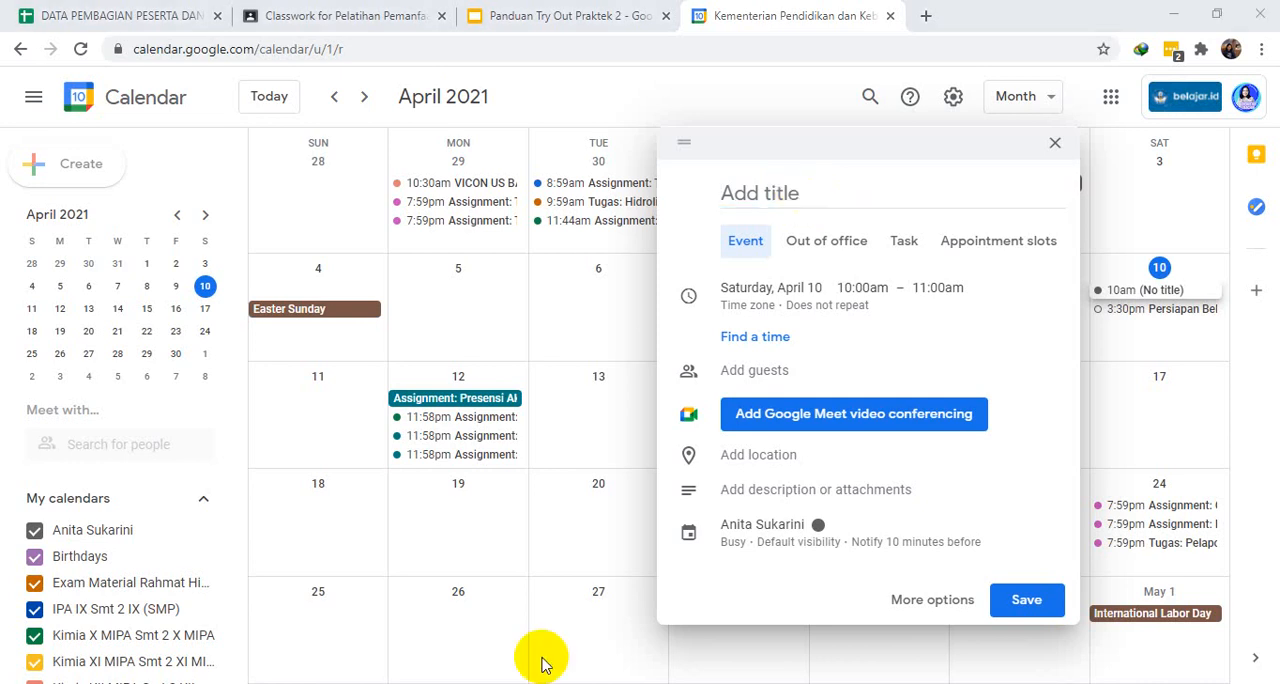
click(810, 199)
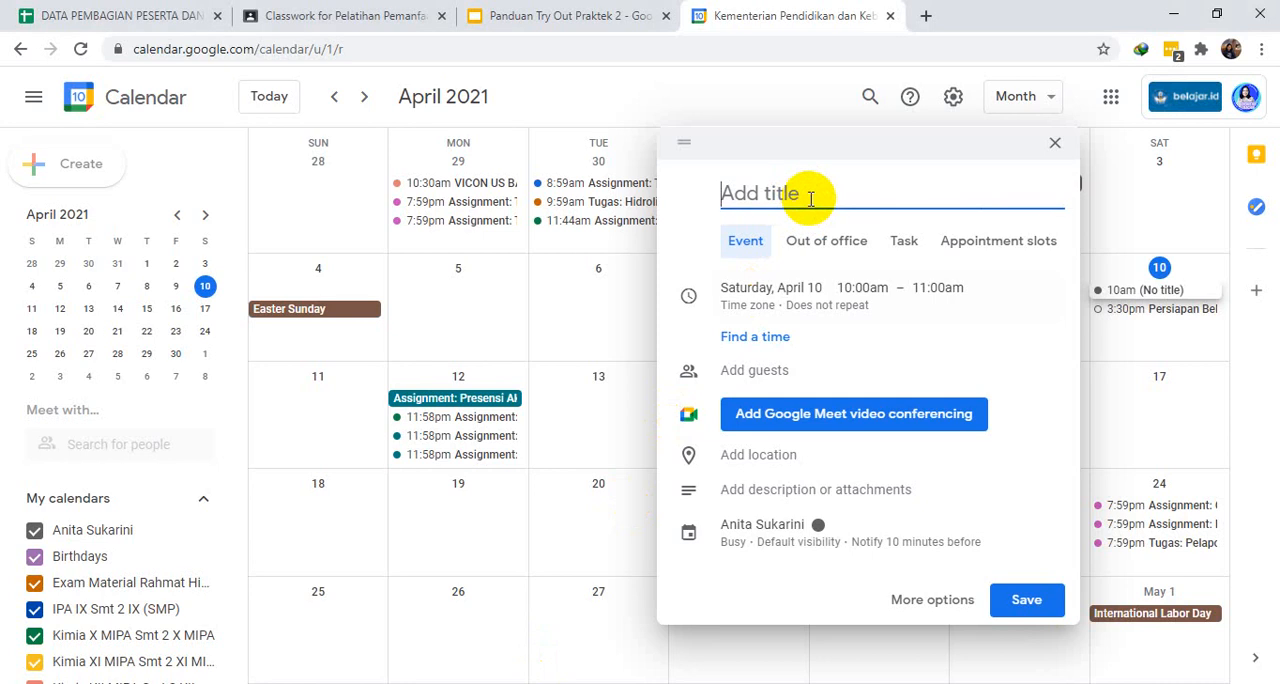
text(Per)
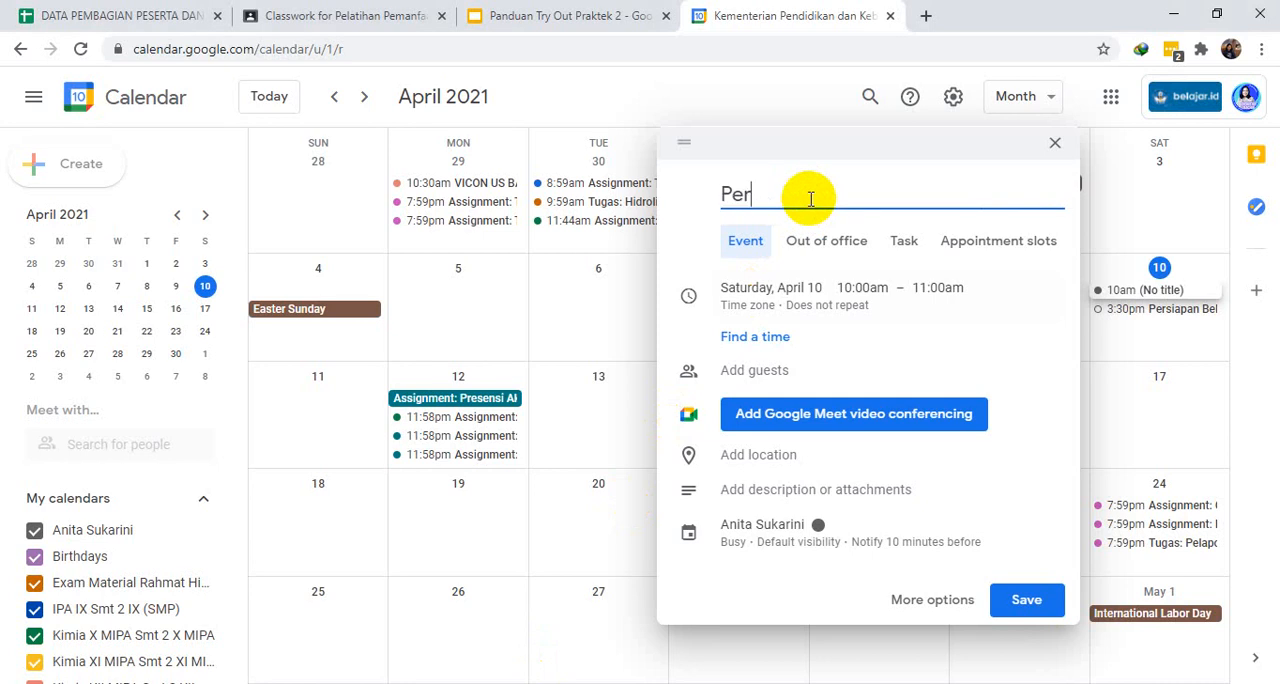
text(siapan Belaj)
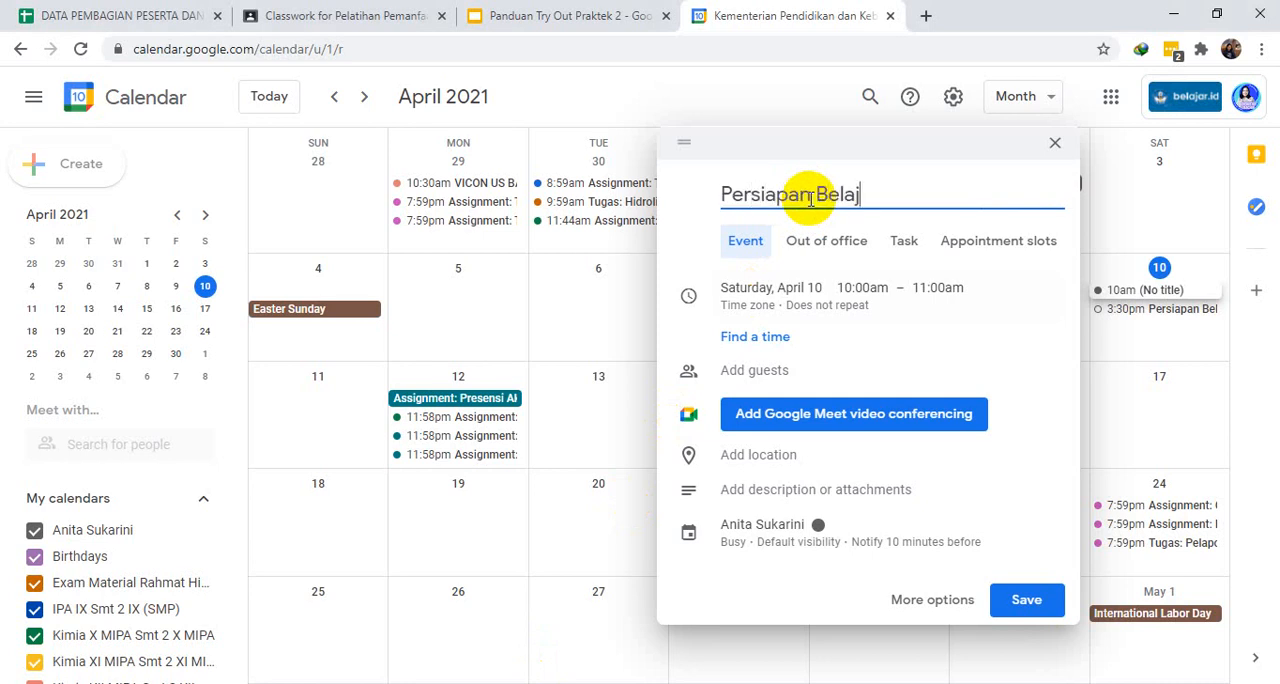
text(ar Google)
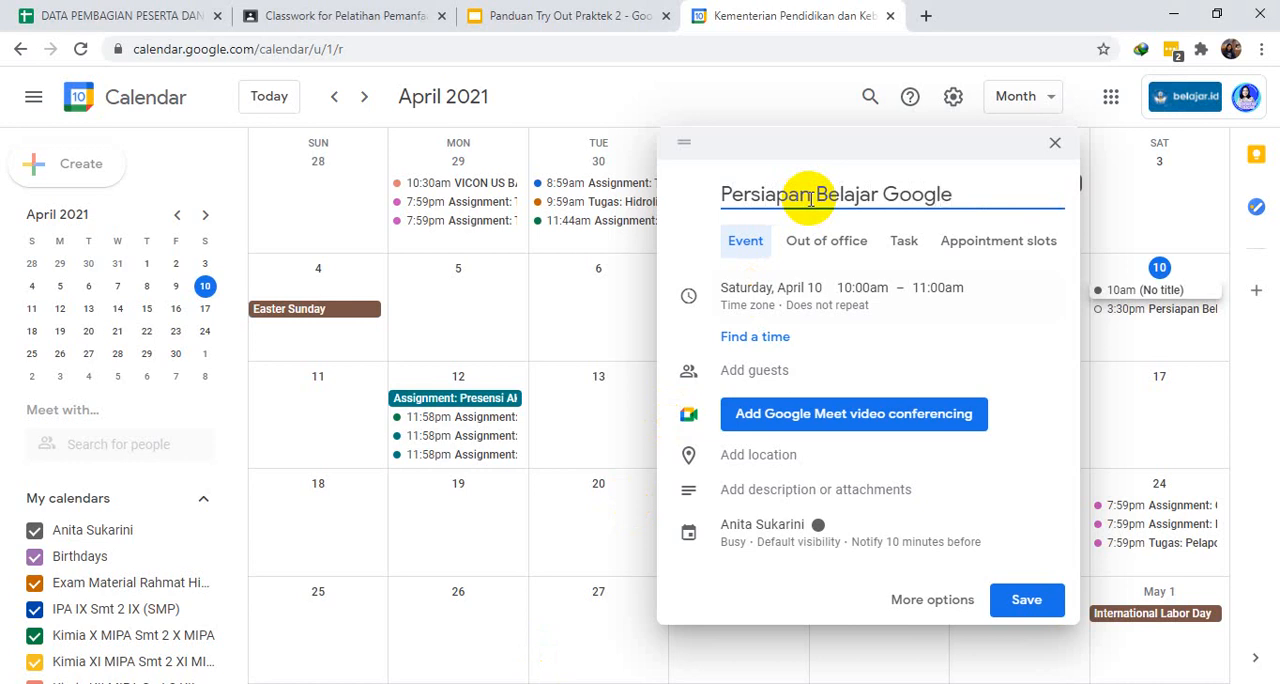
- Set the event's date to Wednesday, October 20, 2021
click(760, 290)
click(768, 270)
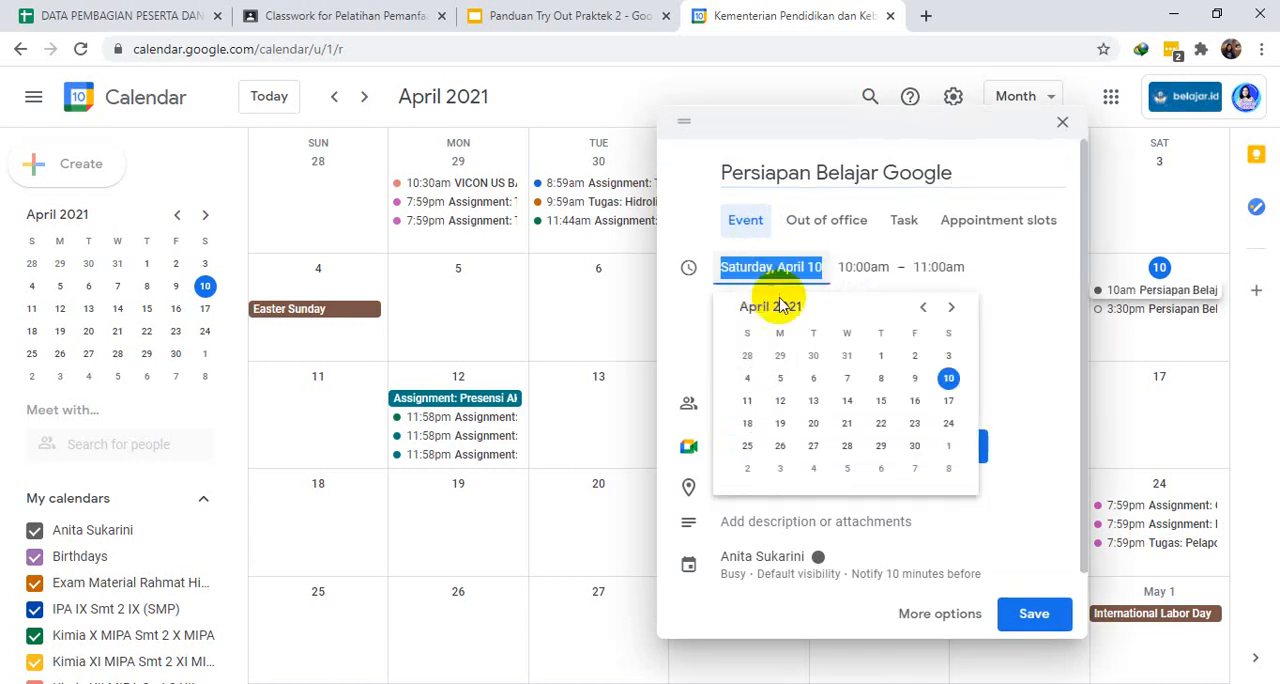
click(951, 308)
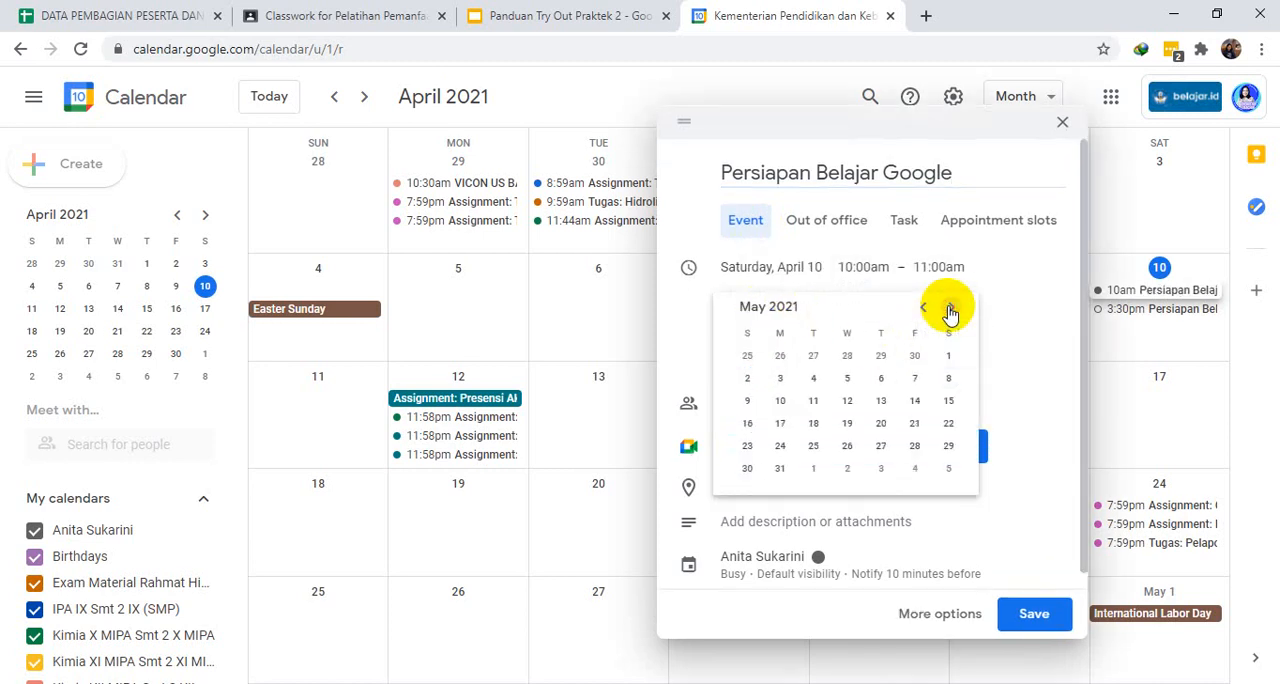
click(951, 308)
click(950, 310)
click(950, 310)
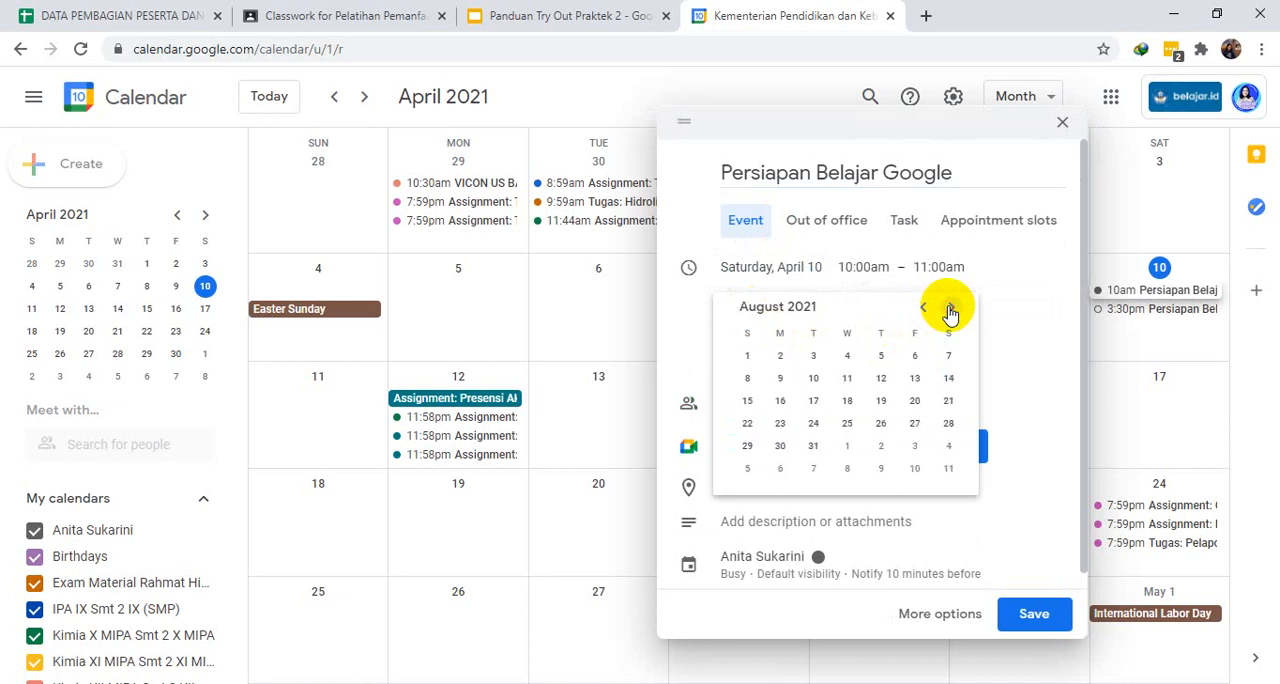
click(950, 310)
click(950, 310)
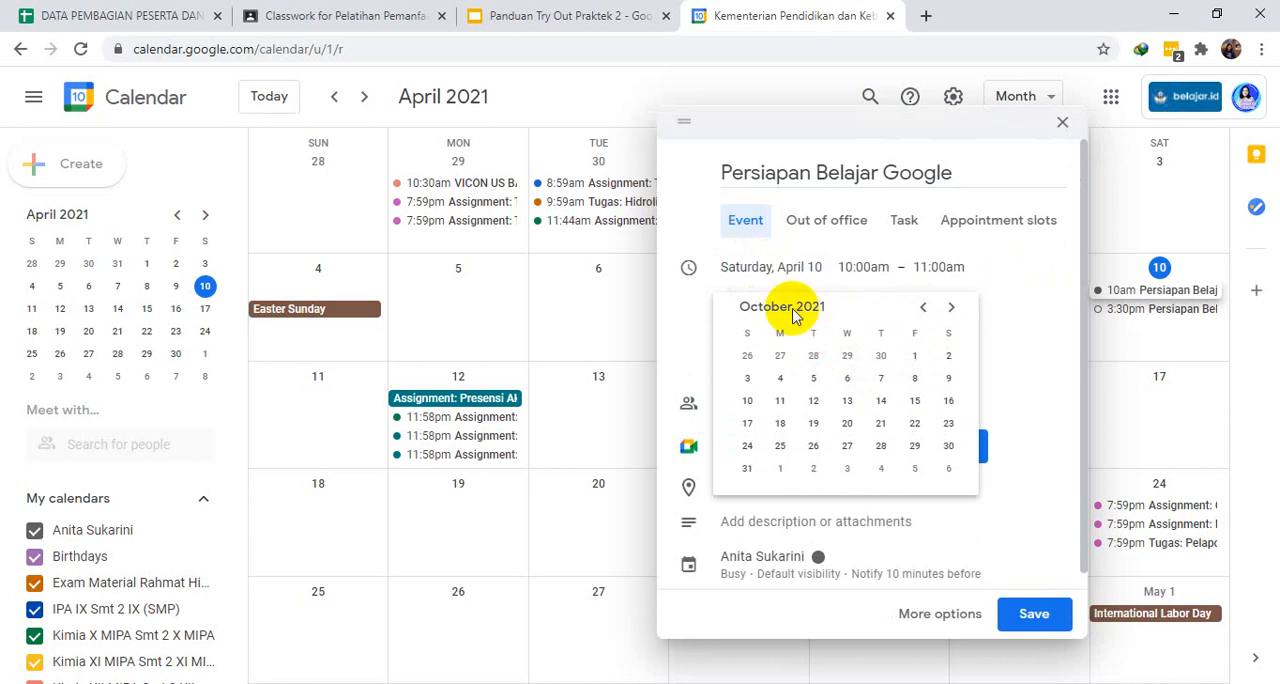
click(1015, 280)
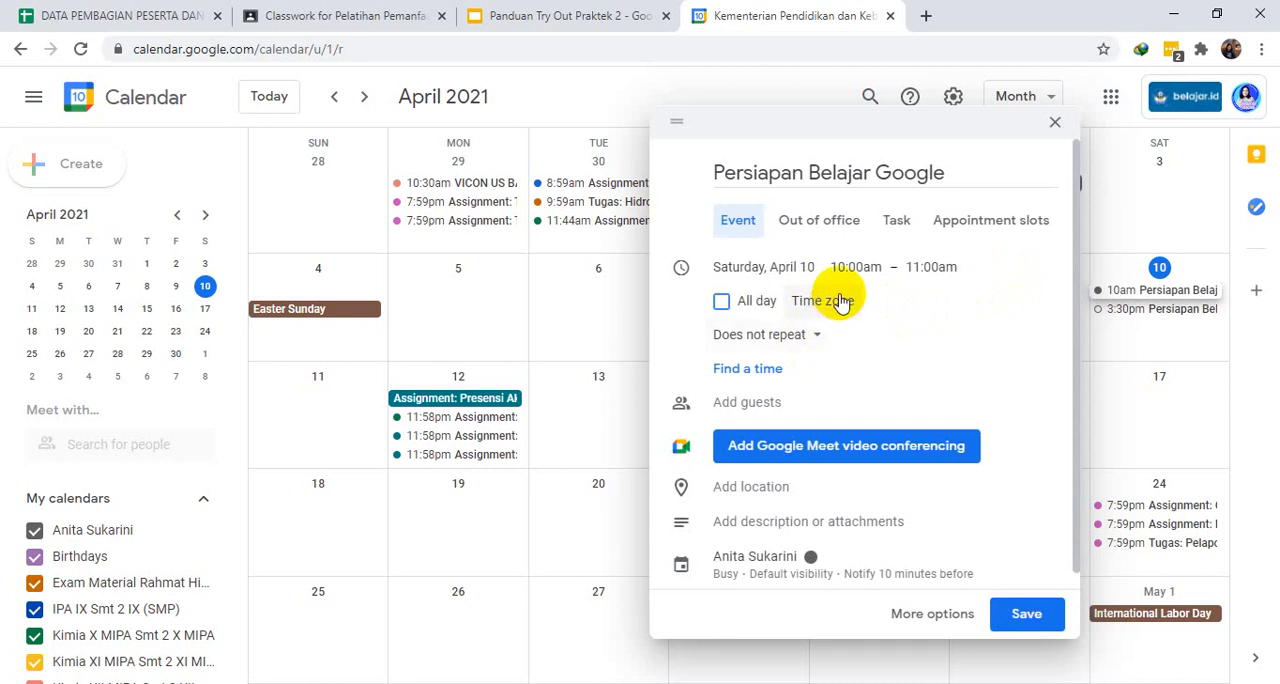
click(779, 266)
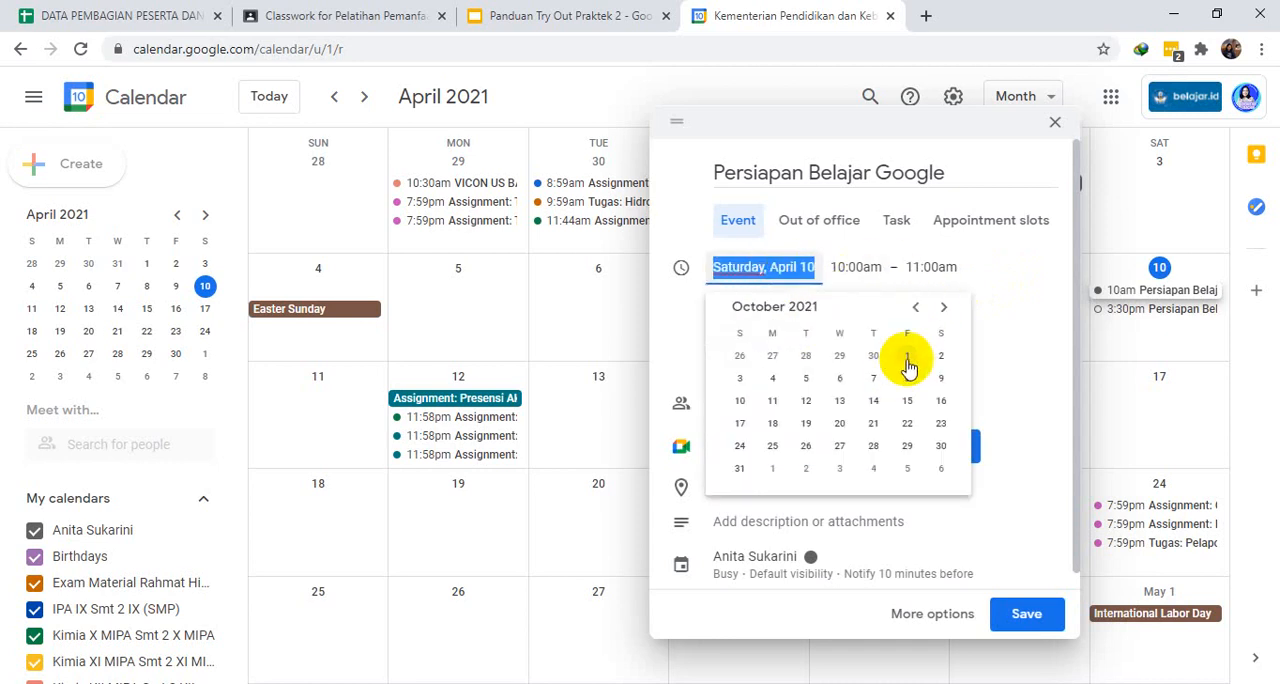
click(840, 424)
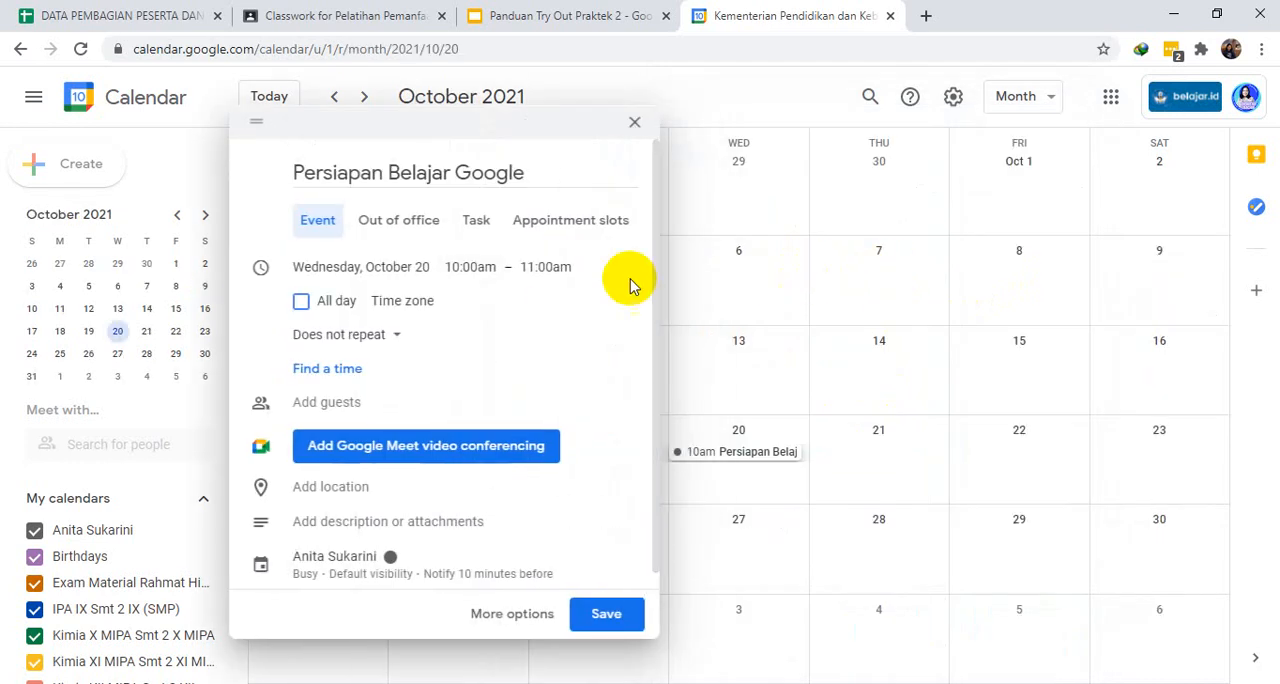
- Set the event's time from 1:00pm to 3:00pm
click(470, 267)
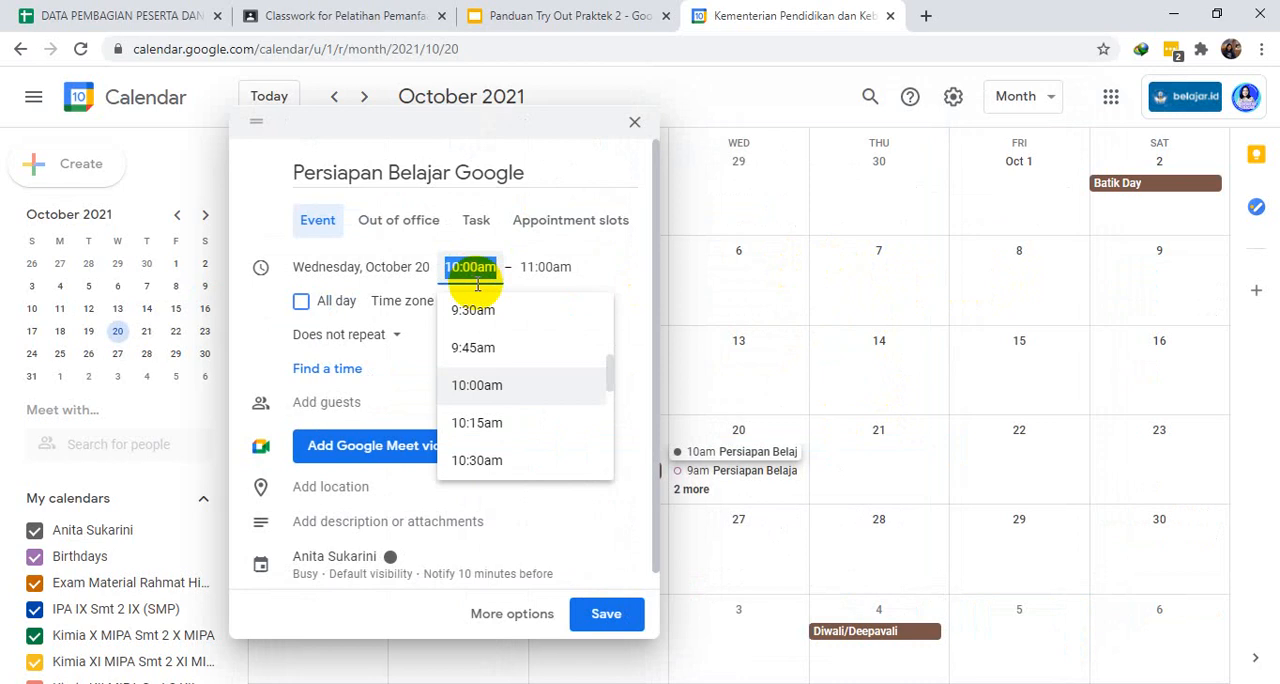
drag(608, 363, 609, 396)
click(473, 319)
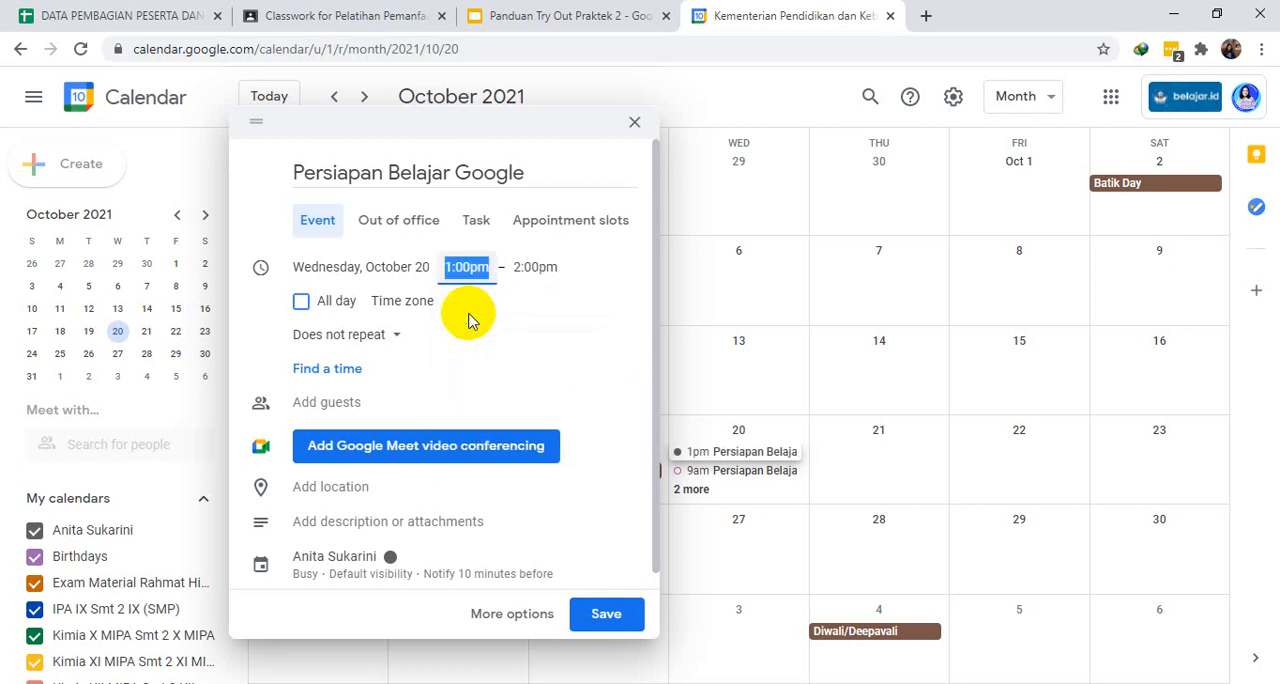
click(533, 268)
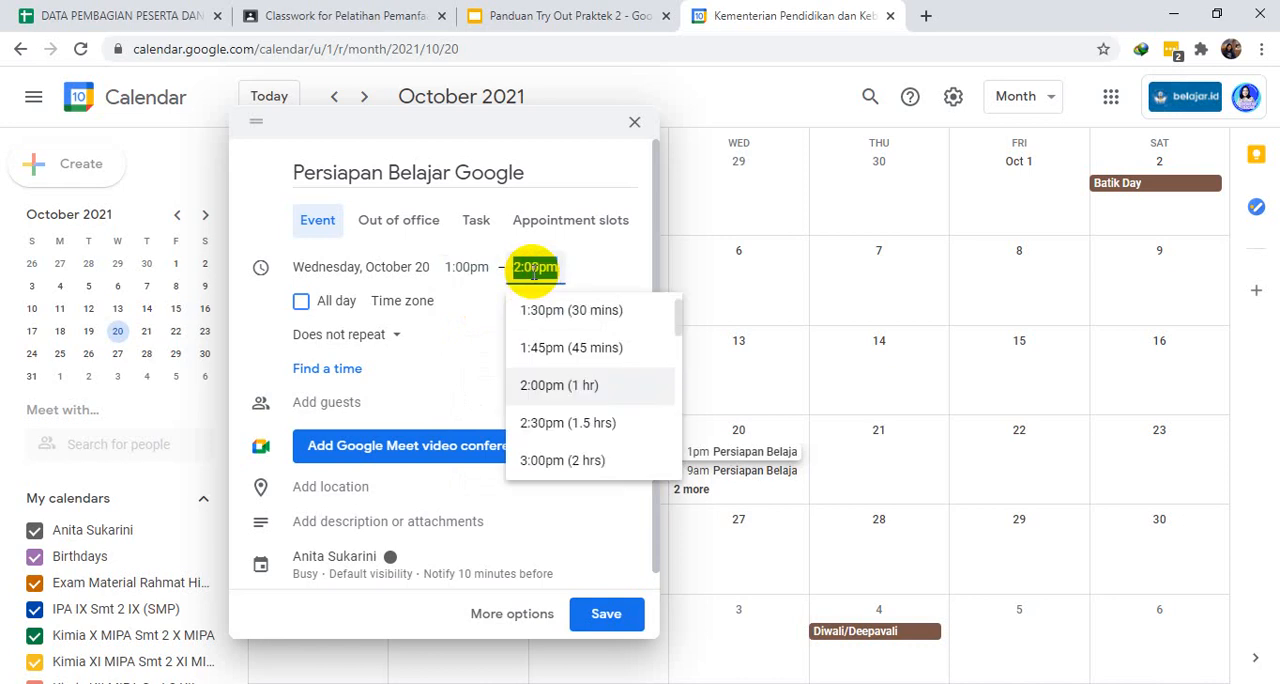
click(585, 458)
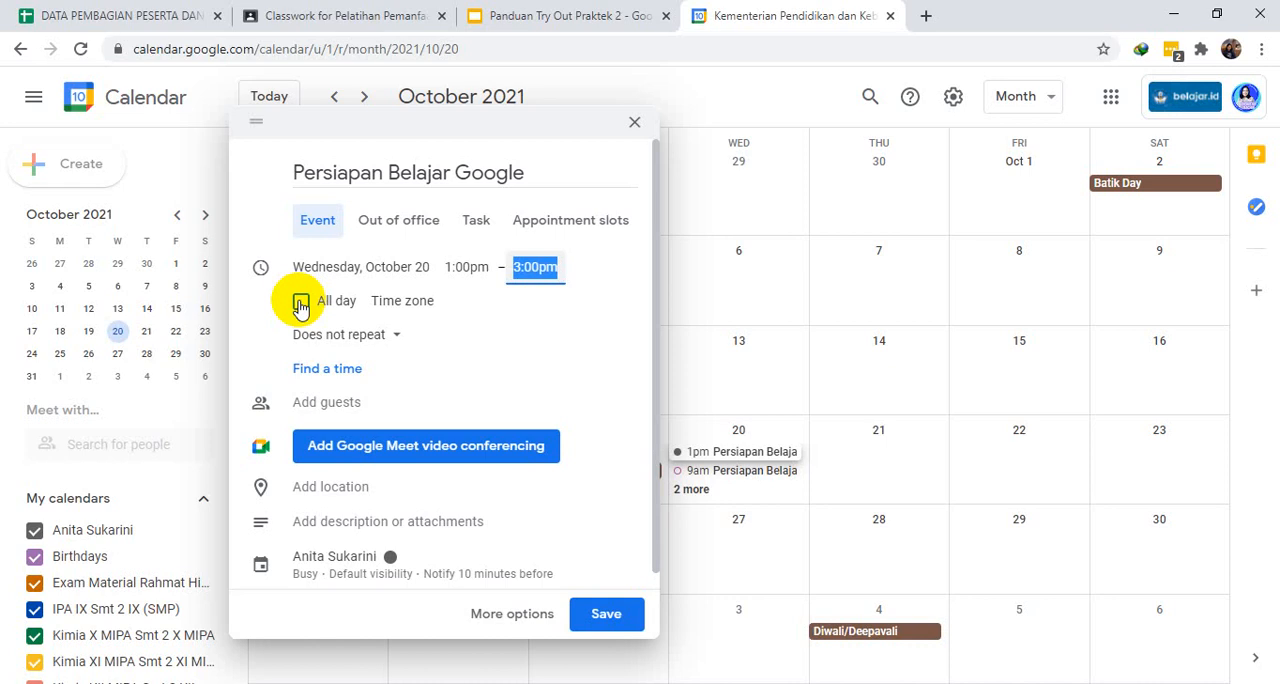
- Keep the event set to "Does not repeat" and add the first guest, the suggested contact on the guru.sd.belajar.id domain
click(396, 340)
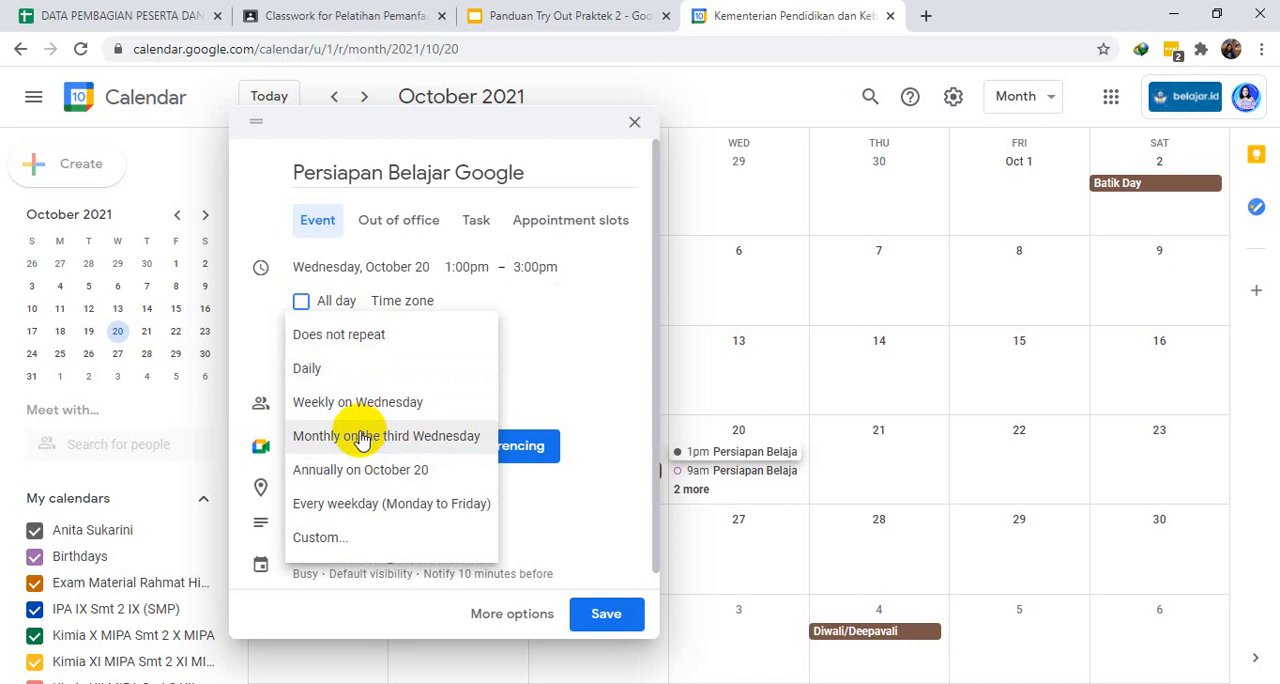
click(538, 328)
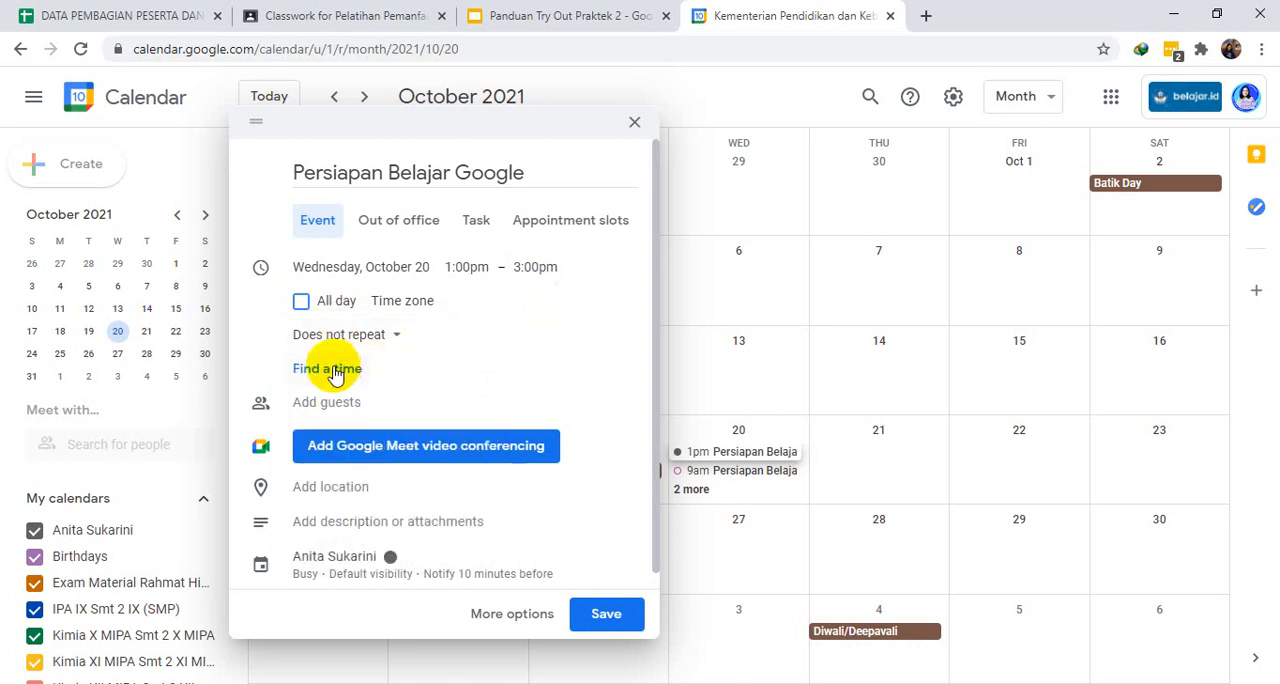
click(366, 408)
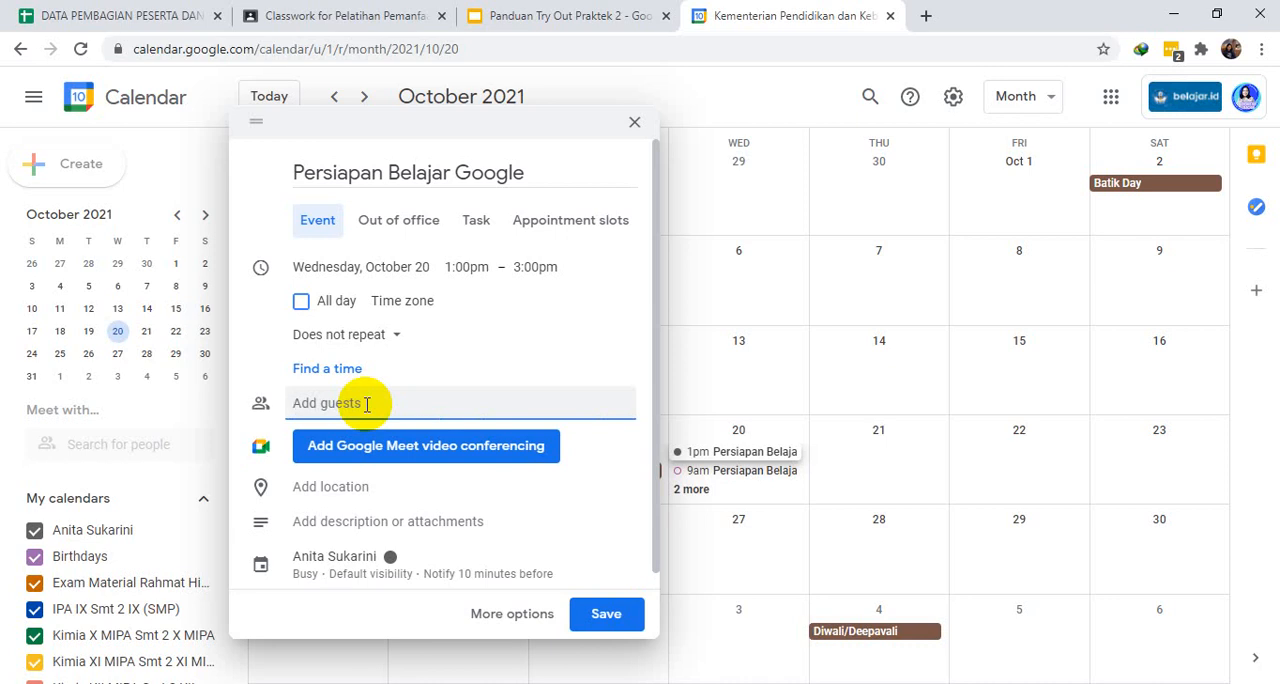
text(osy)
key(BackSpace)
text(ro)
click(345, 457)
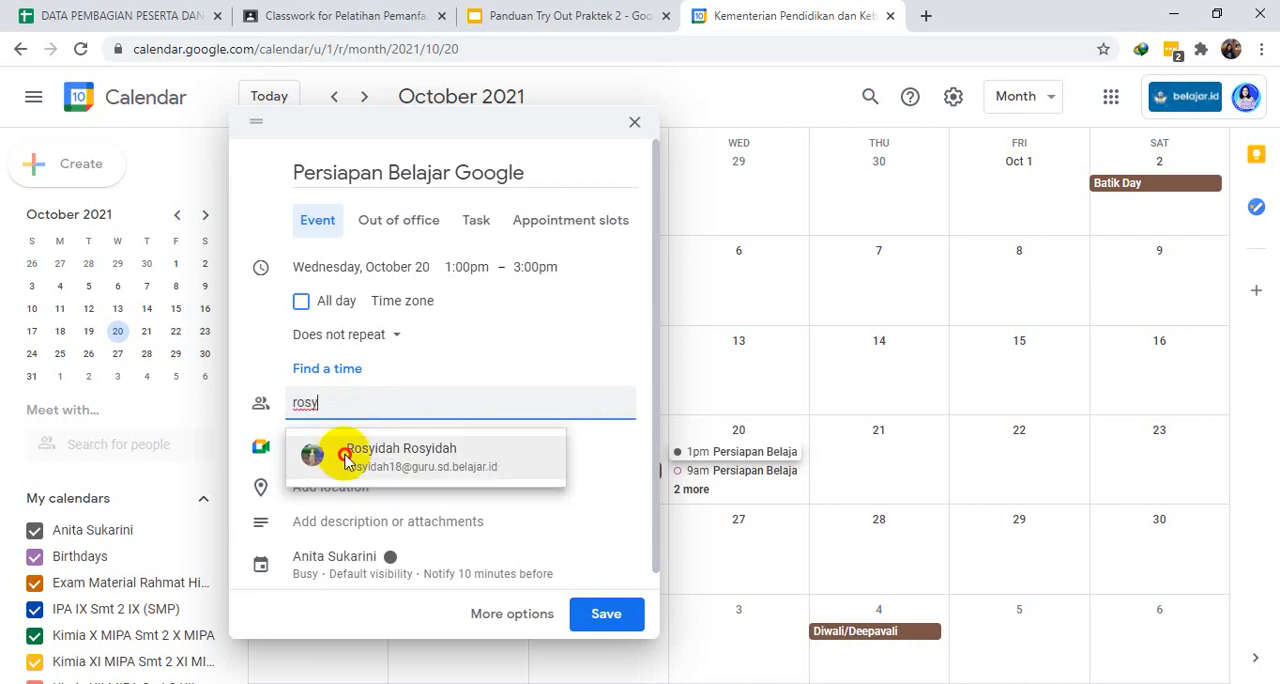
click(345, 460)
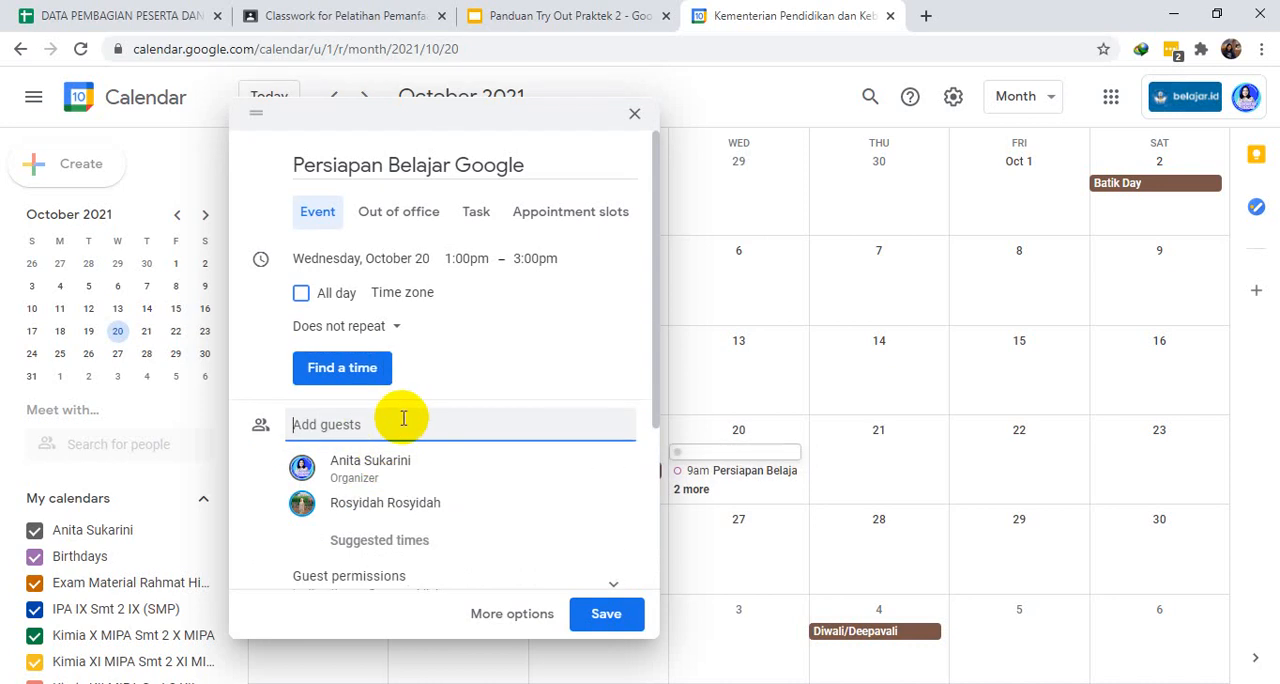
- Add a second guest to the event, the suggested contact on the guru.smk.belajar.id domain
text(lis)
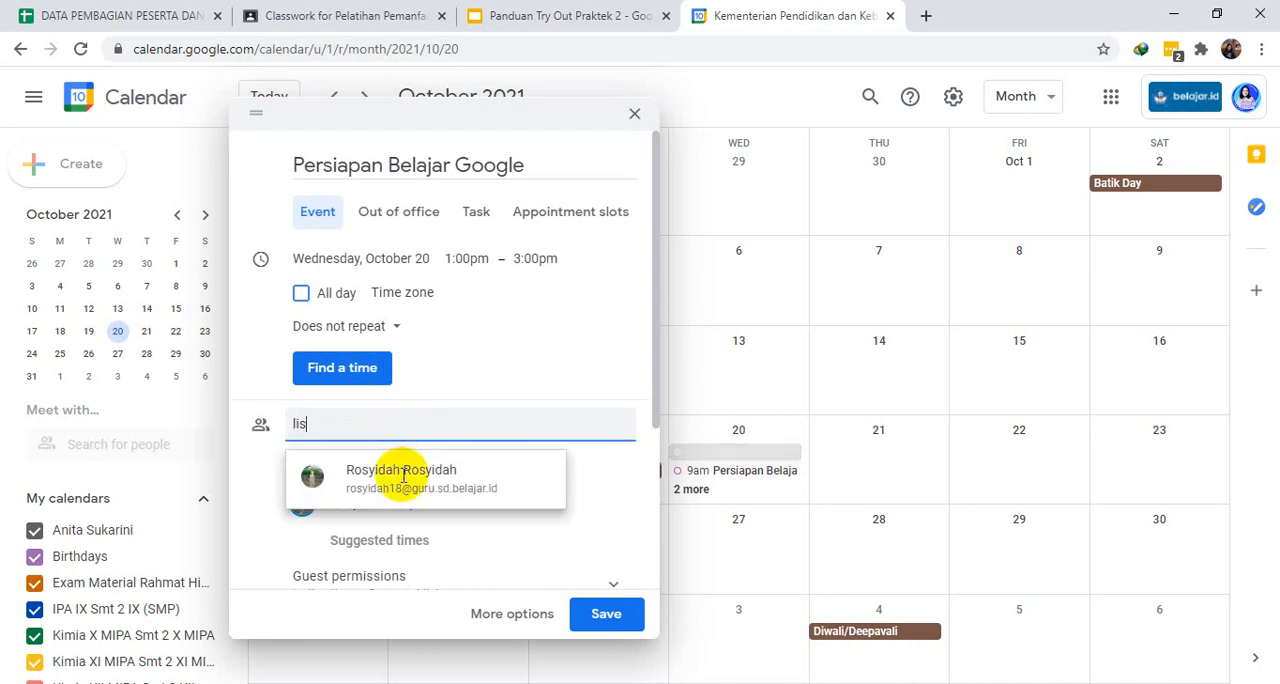
click(404, 477)
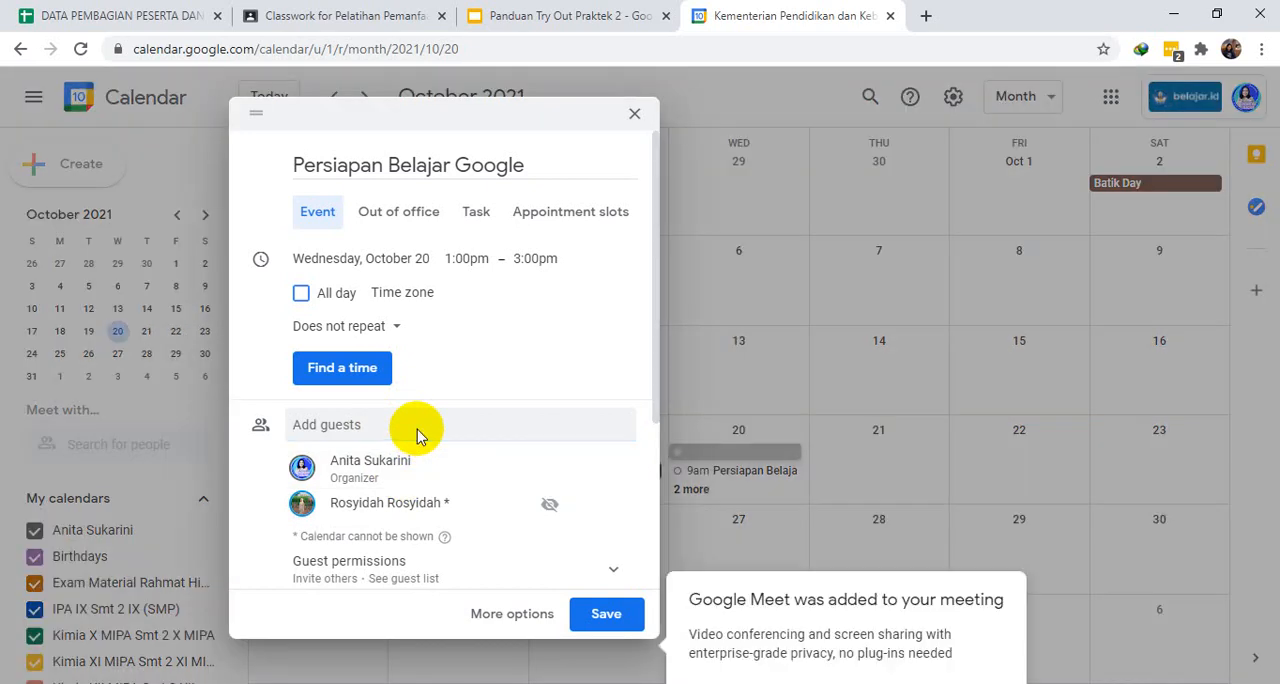
click(418, 430)
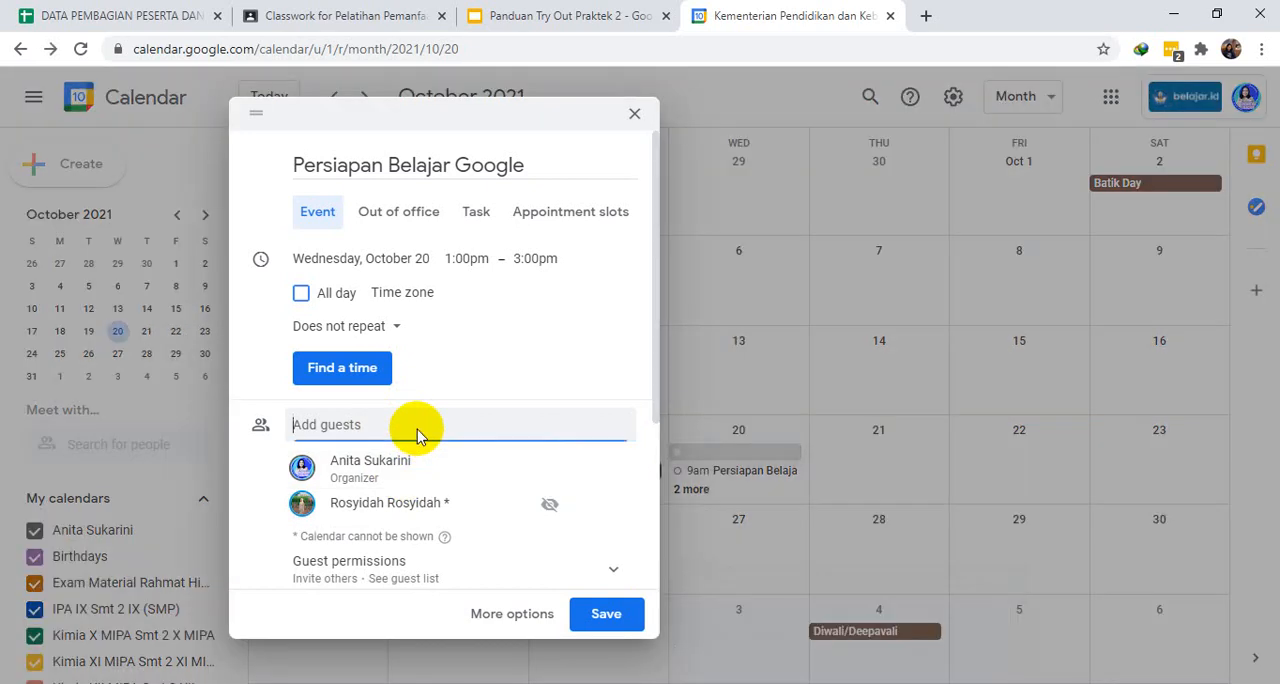
text(lis)
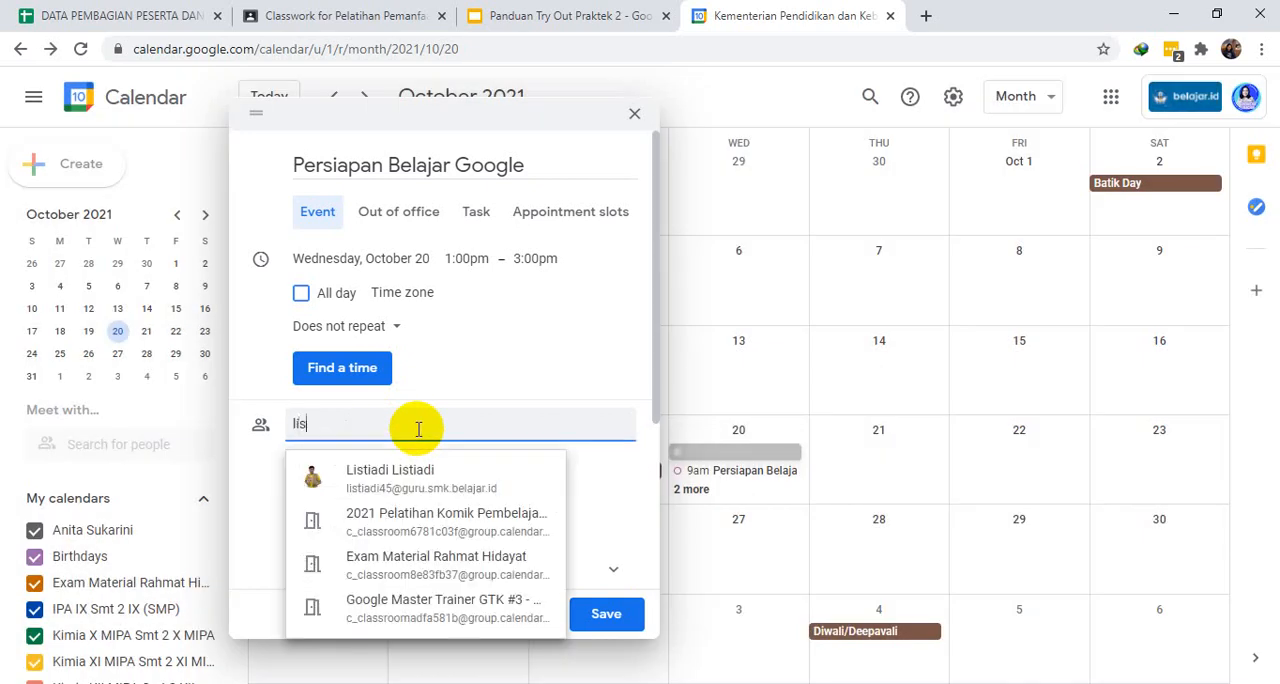
click(400, 487)
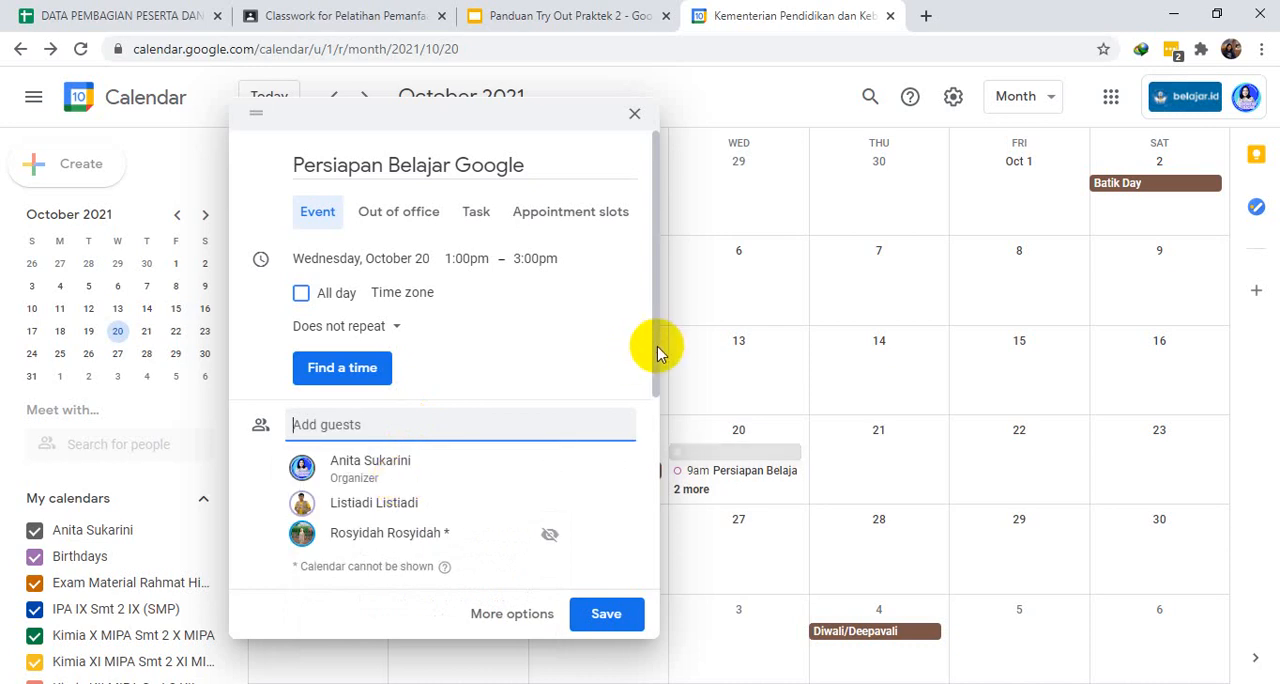
- Set the event's location to "Surakarta, Surakarta City, Central Java, Indonesia"
drag(654, 349, 653, 424)
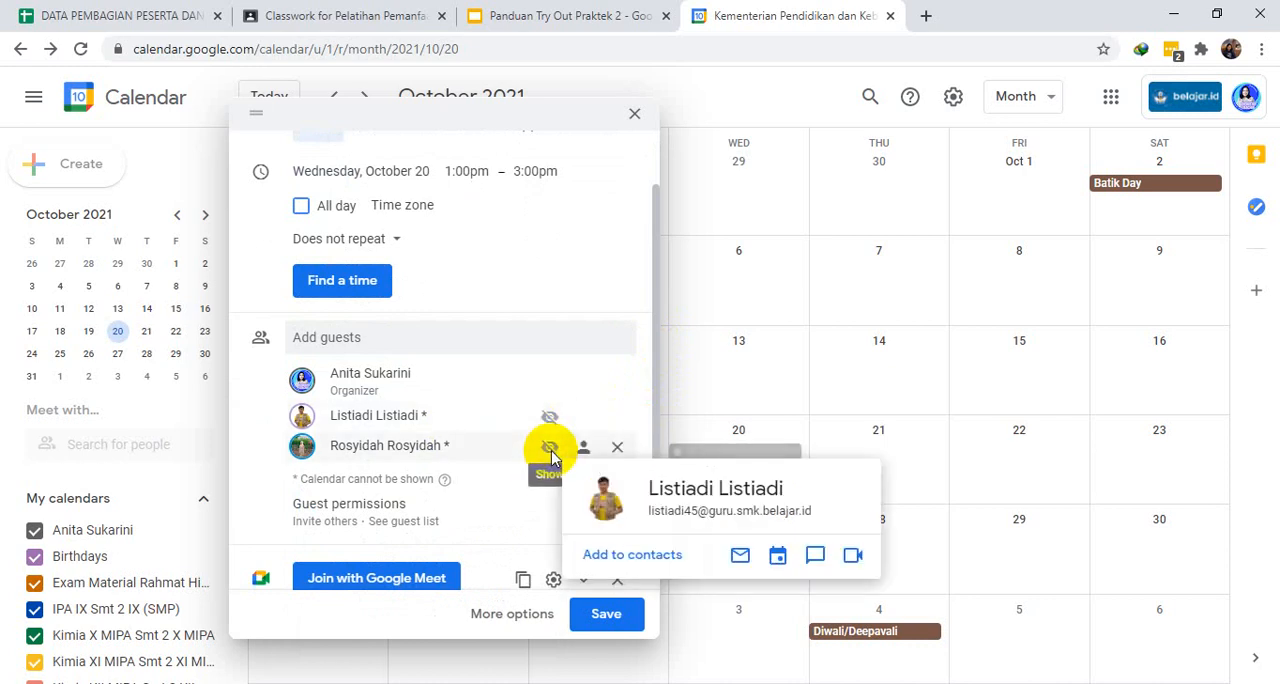
mouse_move(552, 452)
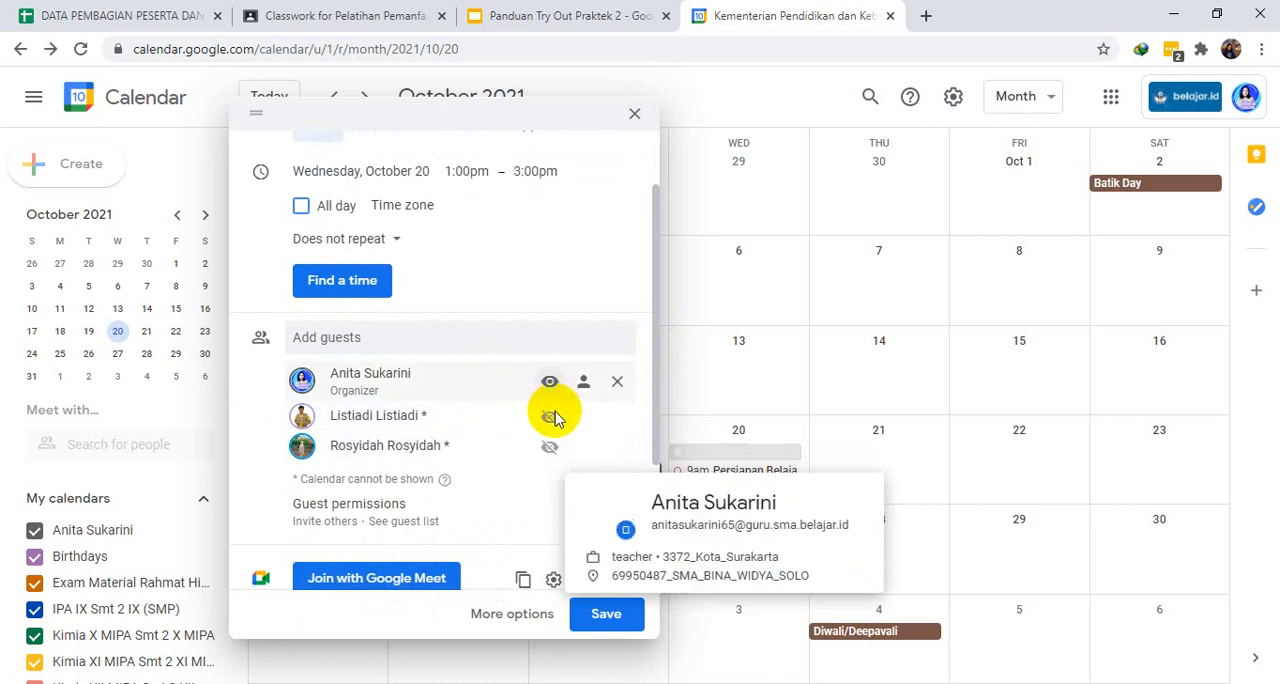
mouse_move(552, 428)
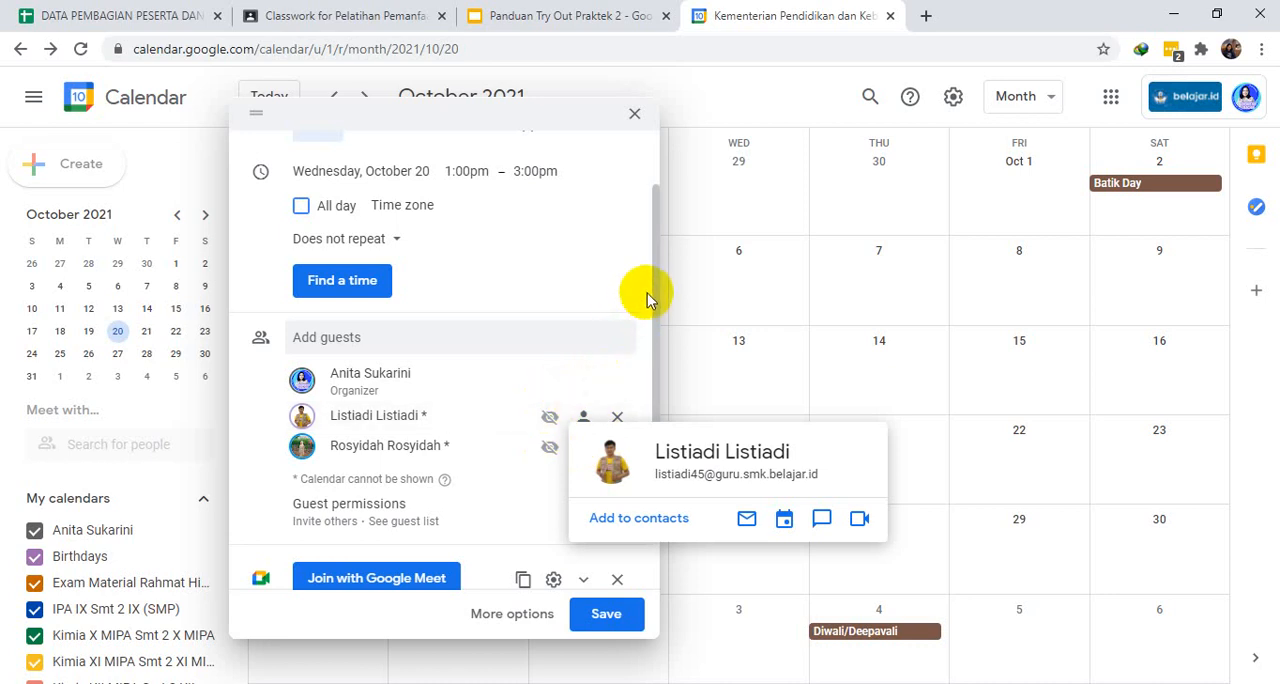
drag(651, 266, 660, 213)
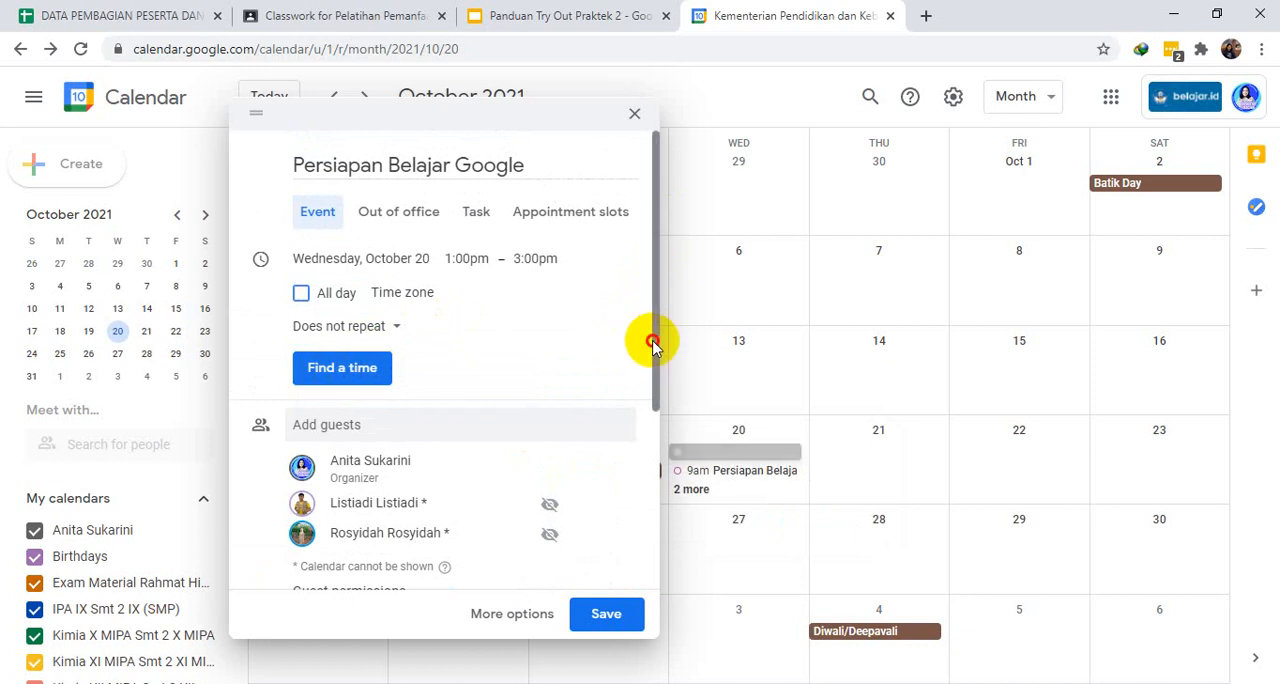
drag(650, 338, 646, 544)
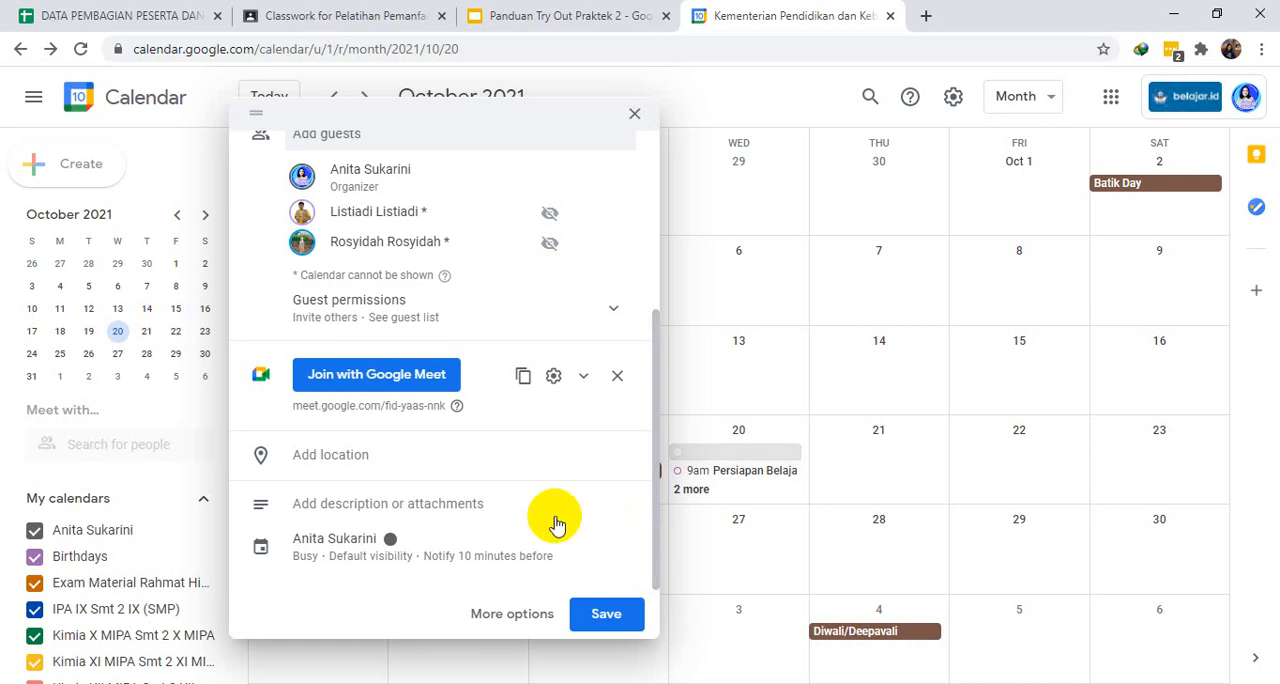
click(334, 455)
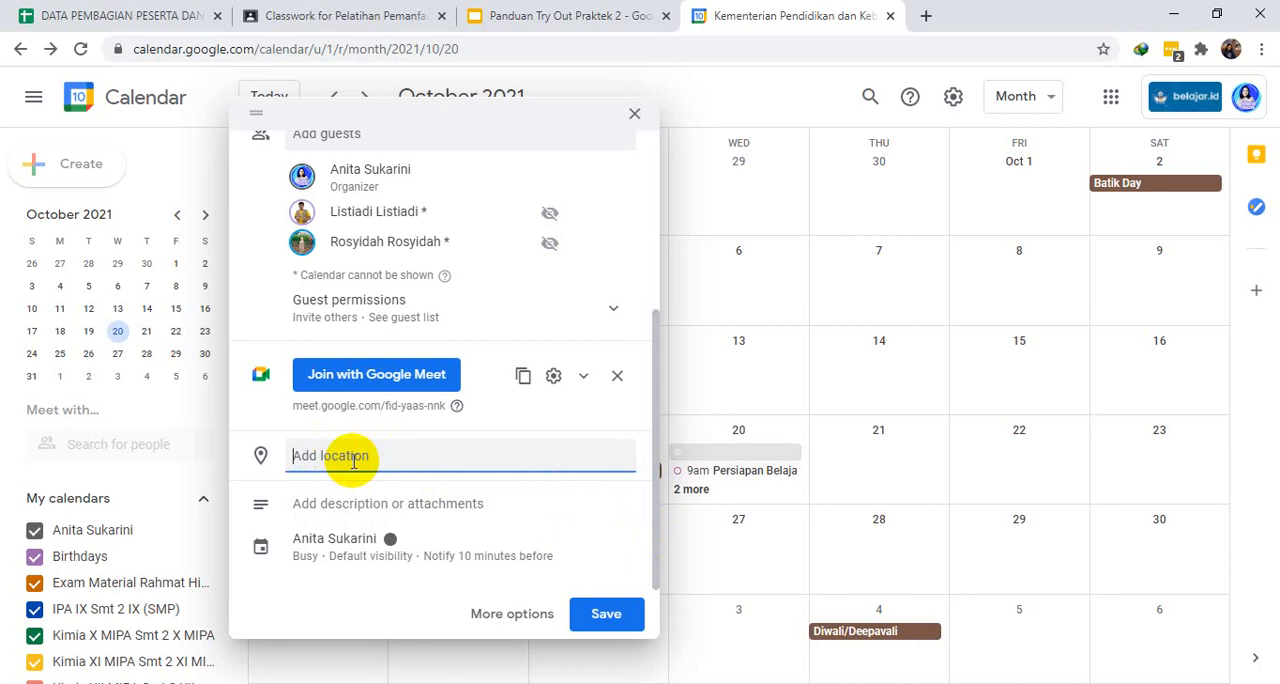
text(surakarta)
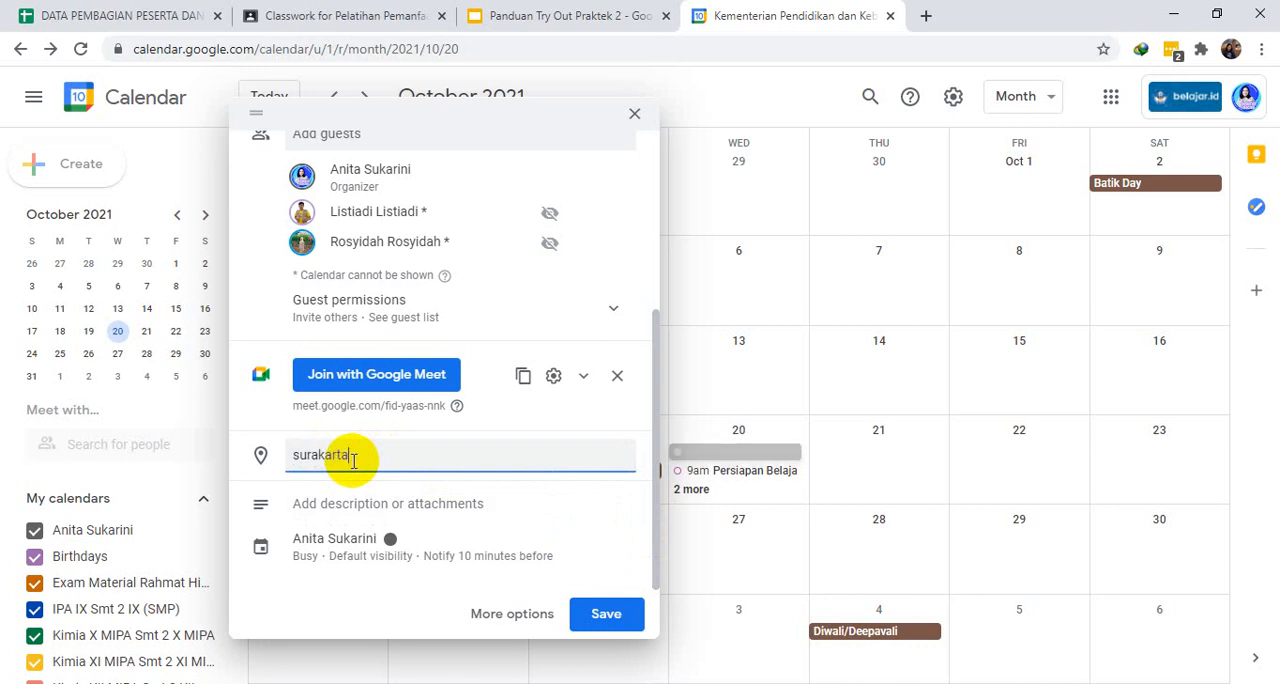
click(374, 513)
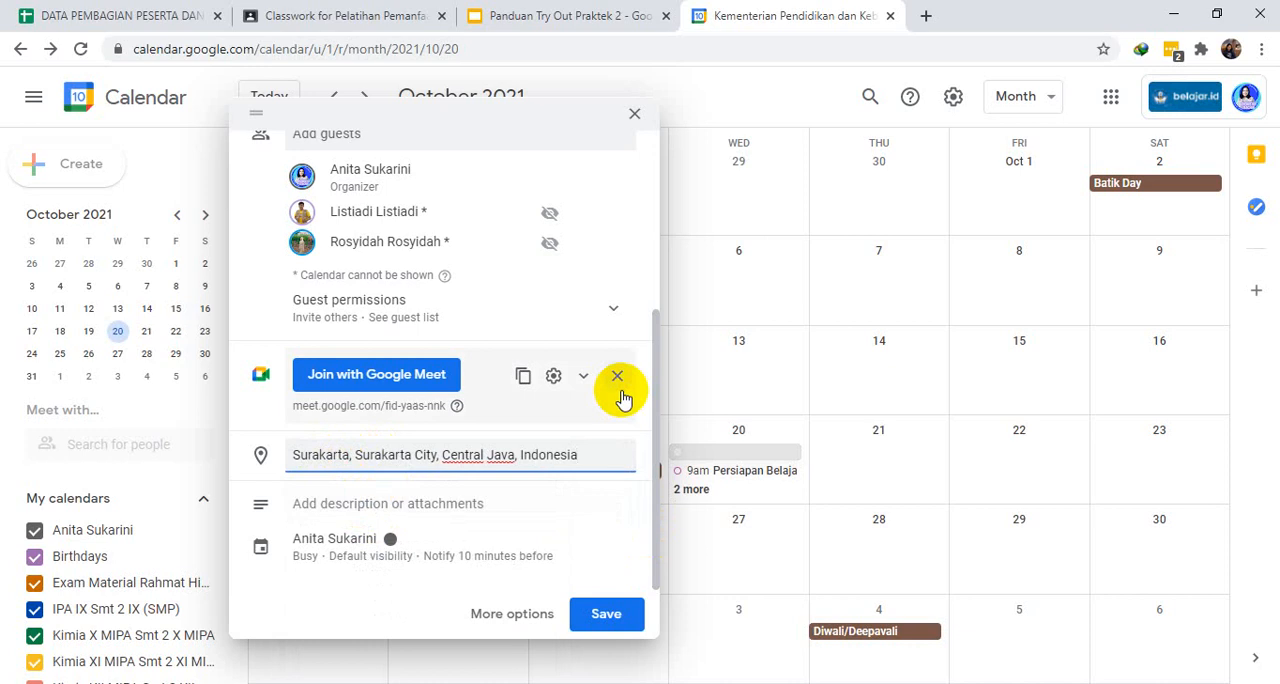
- Upload "Undangan Pengimbasan (1).pdf" from the device's Downloads folder and attach it to the event
mouse_move(654, 346)
mouse_down()
mouse_move(651, 206)
mouse_move(648, 445)
mouse_up()
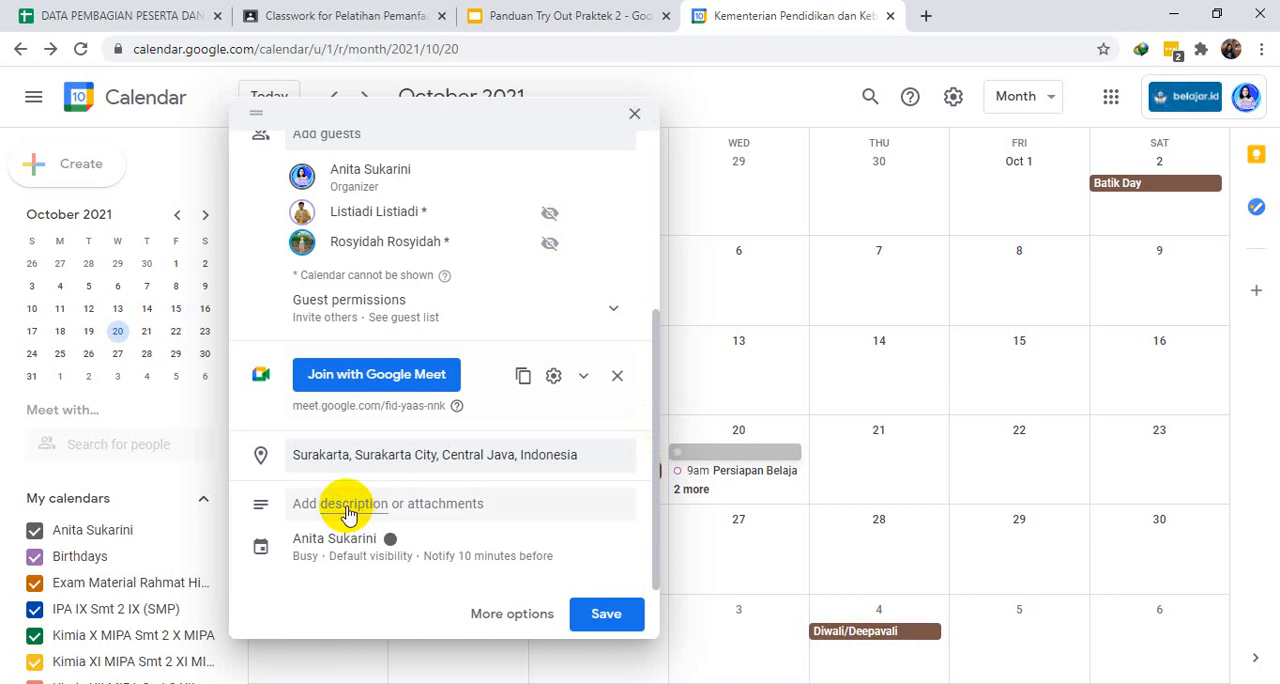
scroll(447, 513, up, 1)
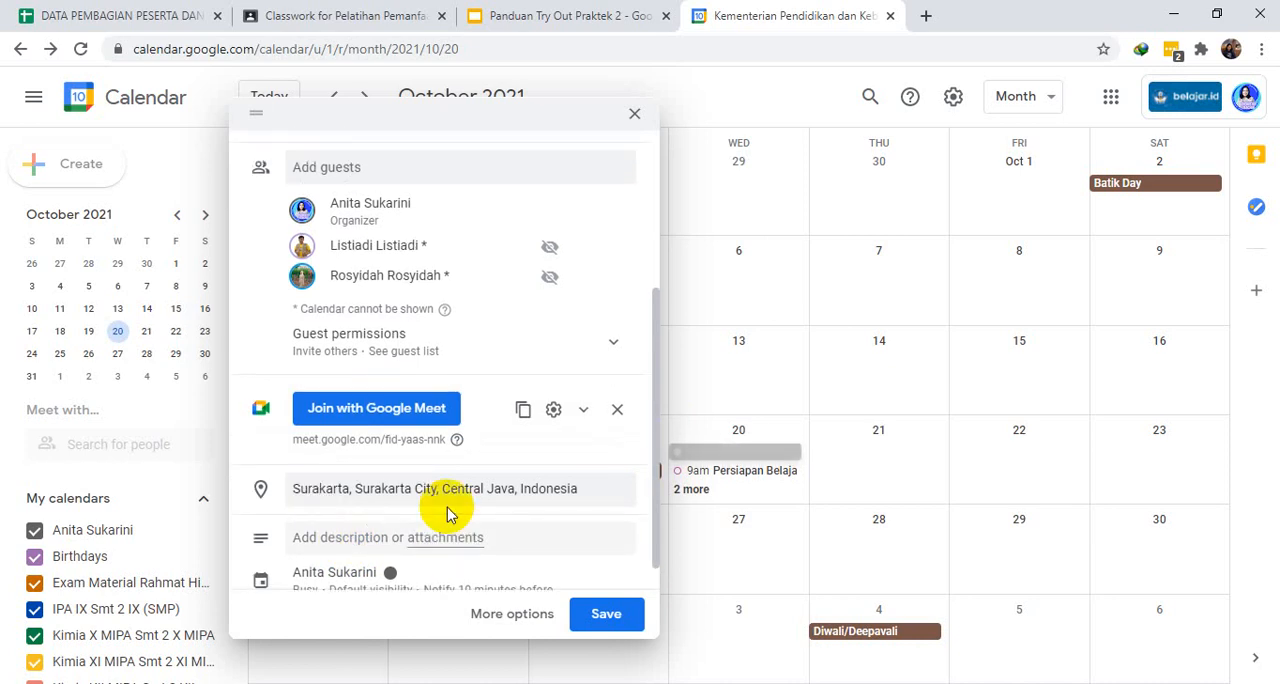
click(447, 530)
click(345, 568)
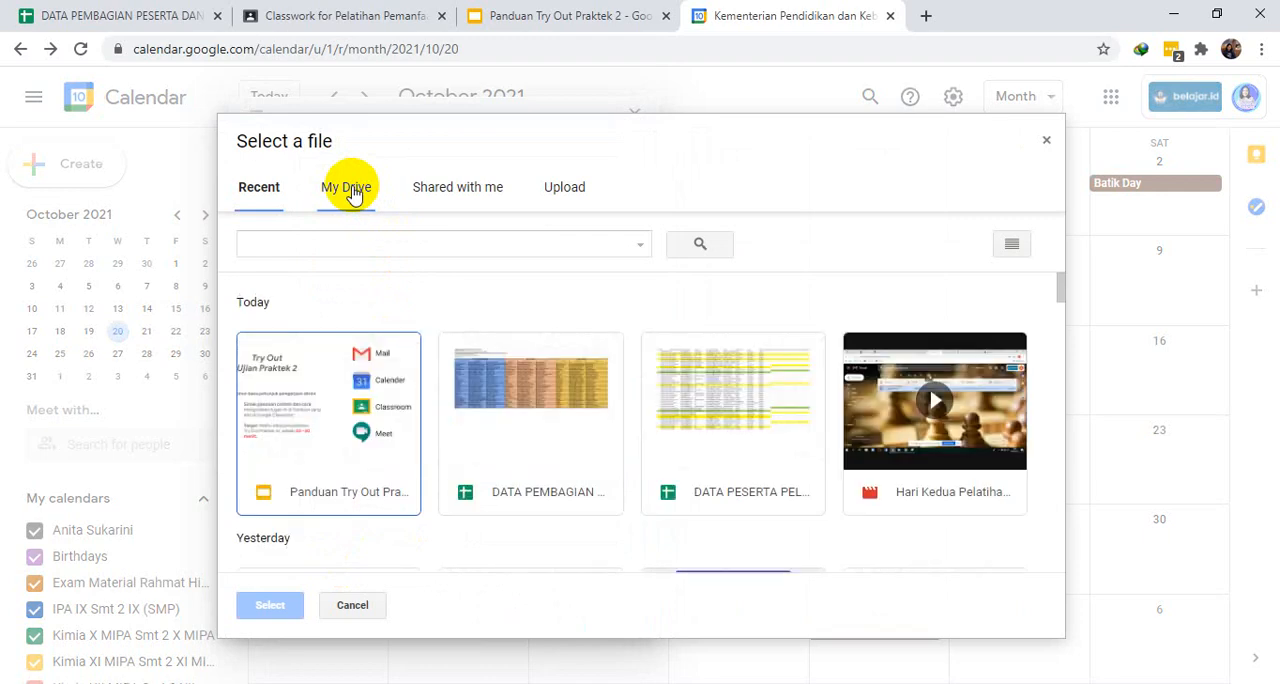
click(352, 192)
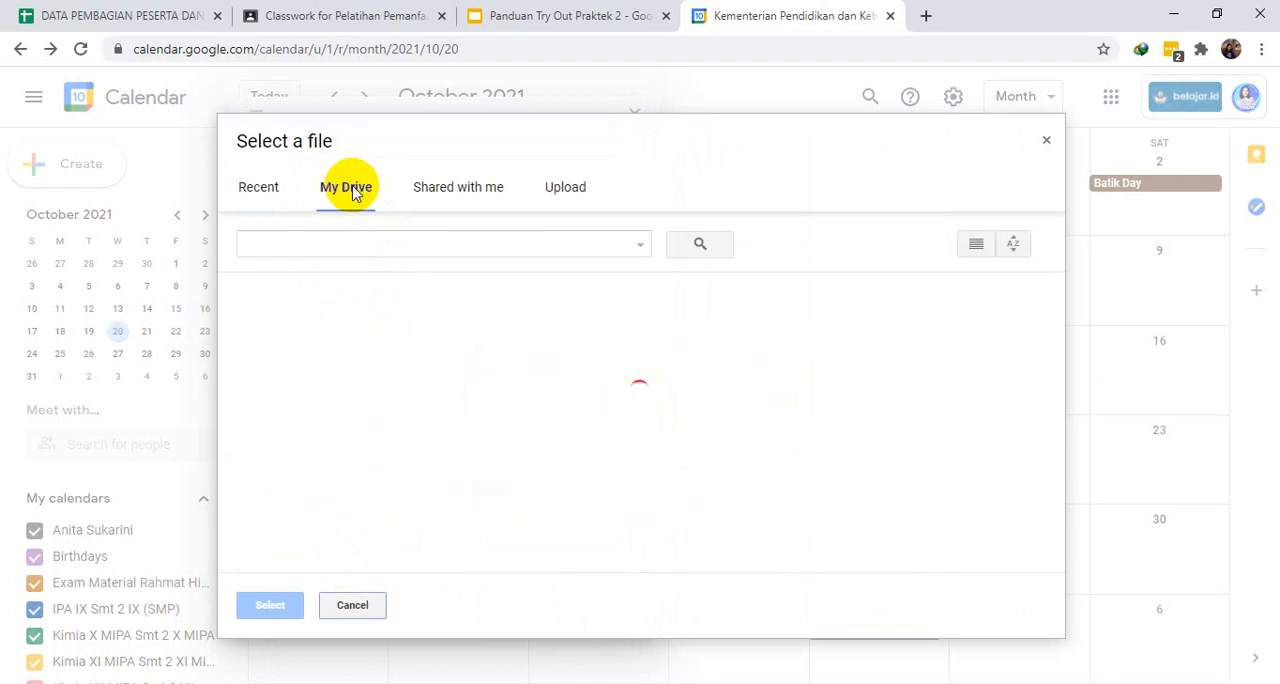
click(577, 193)
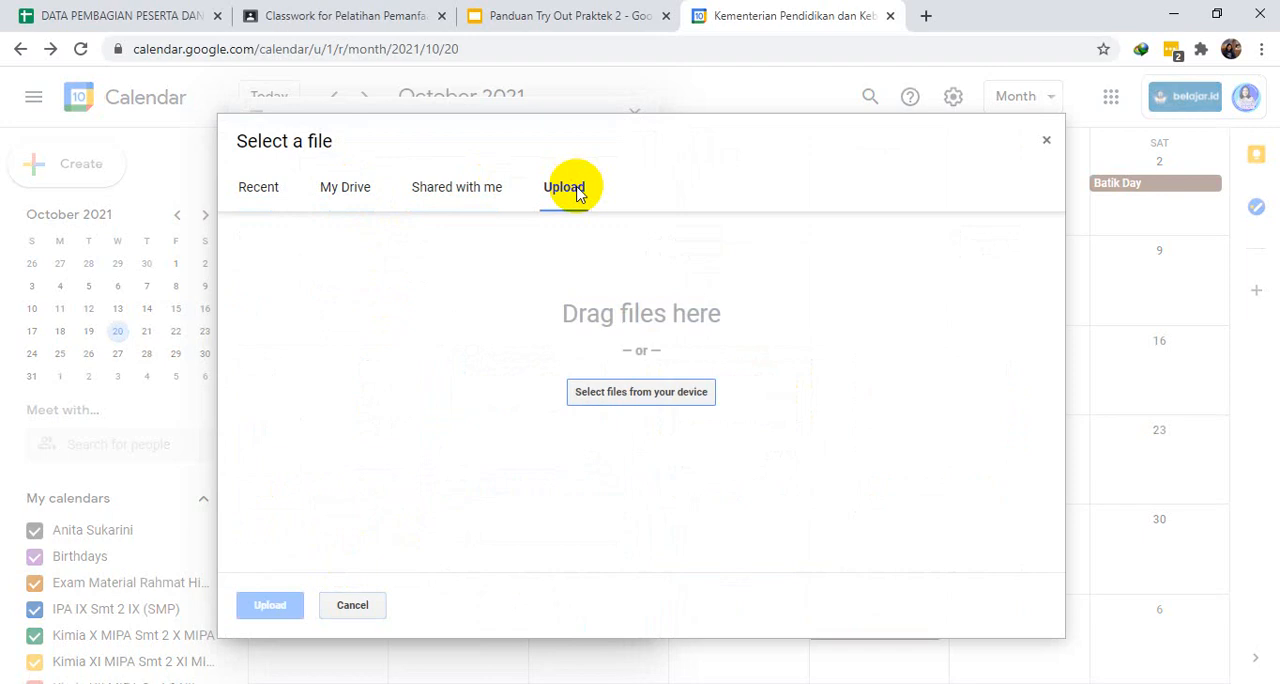
click(357, 190)
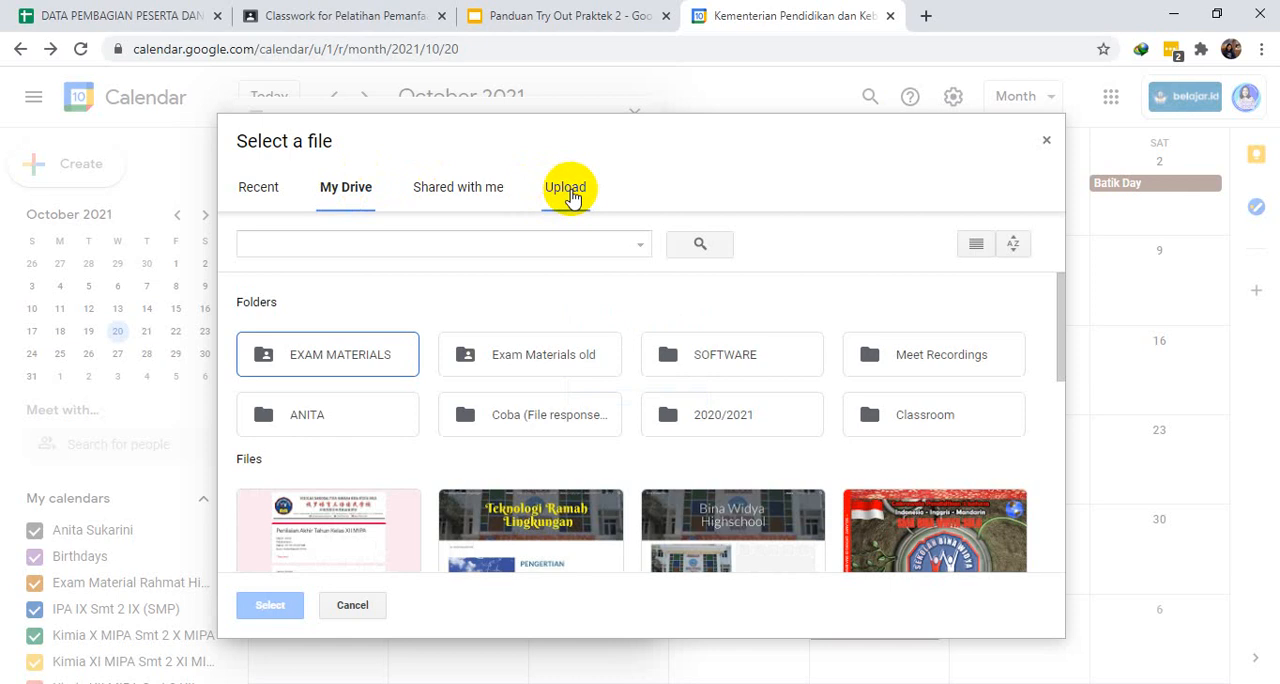
click(568, 190)
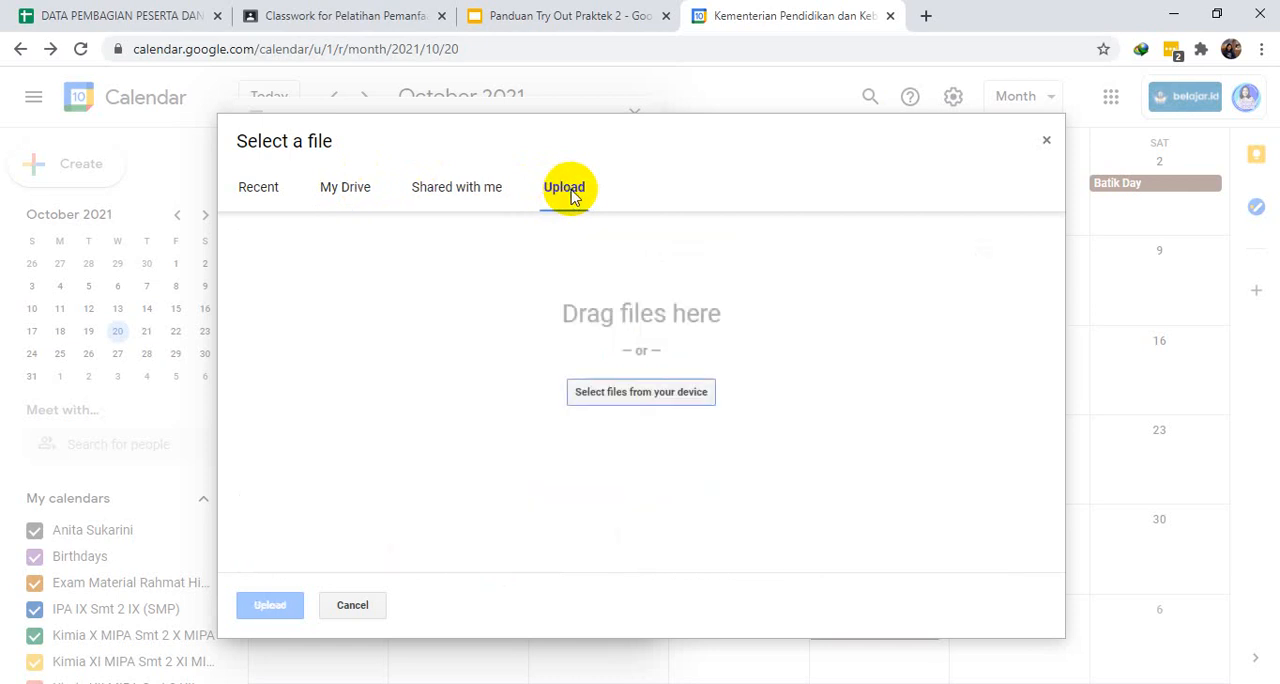
click(634, 398)
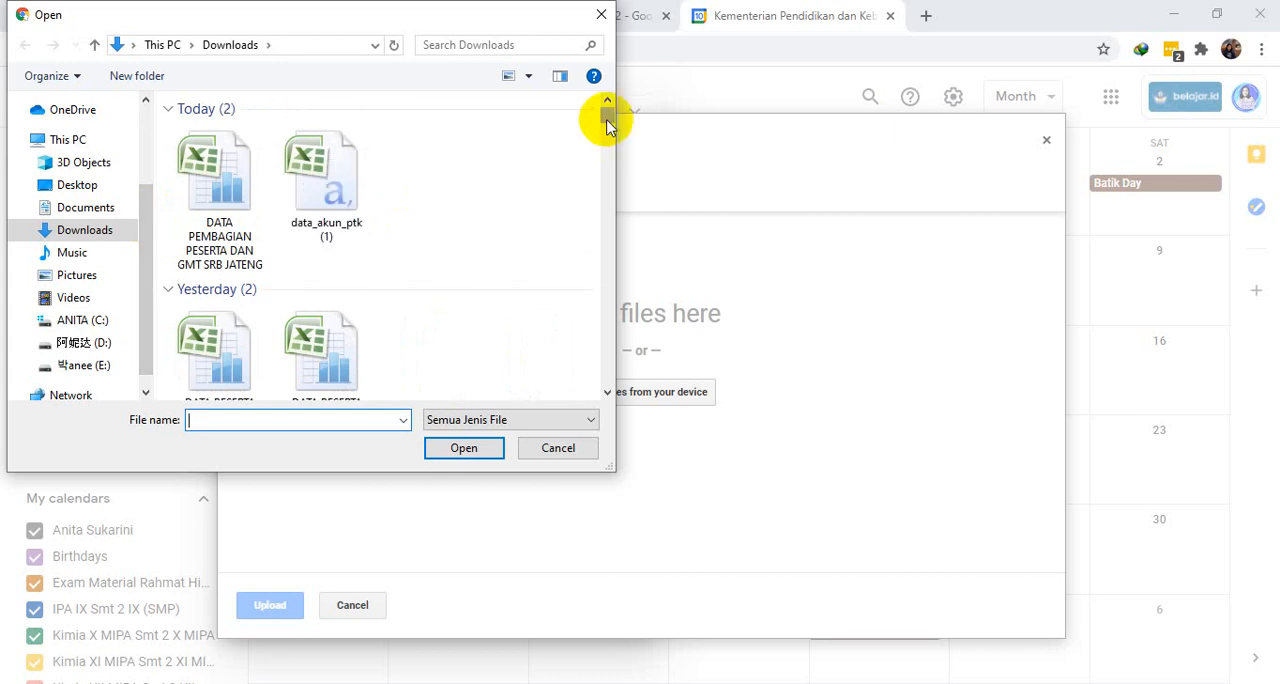
mouse_move(608, 117)
mouse_down()
mouse_move(604, 131)
mouse_move(607, 120)
mouse_up()
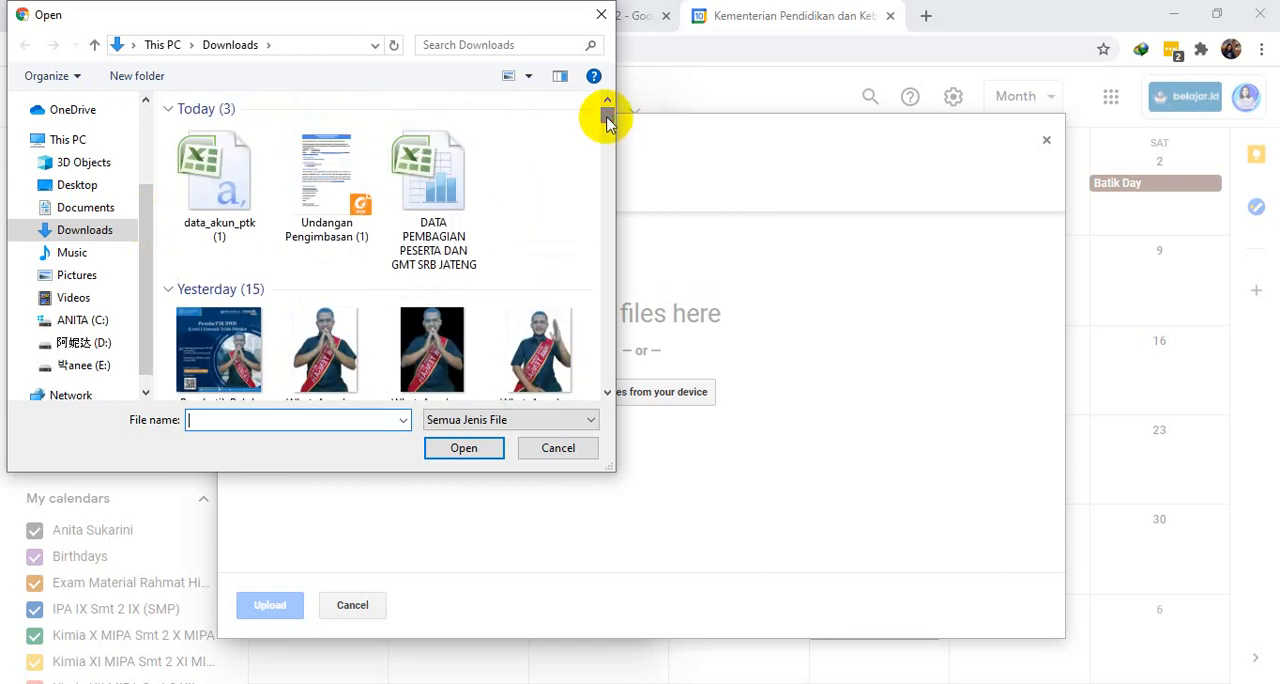
double_click(333, 190)
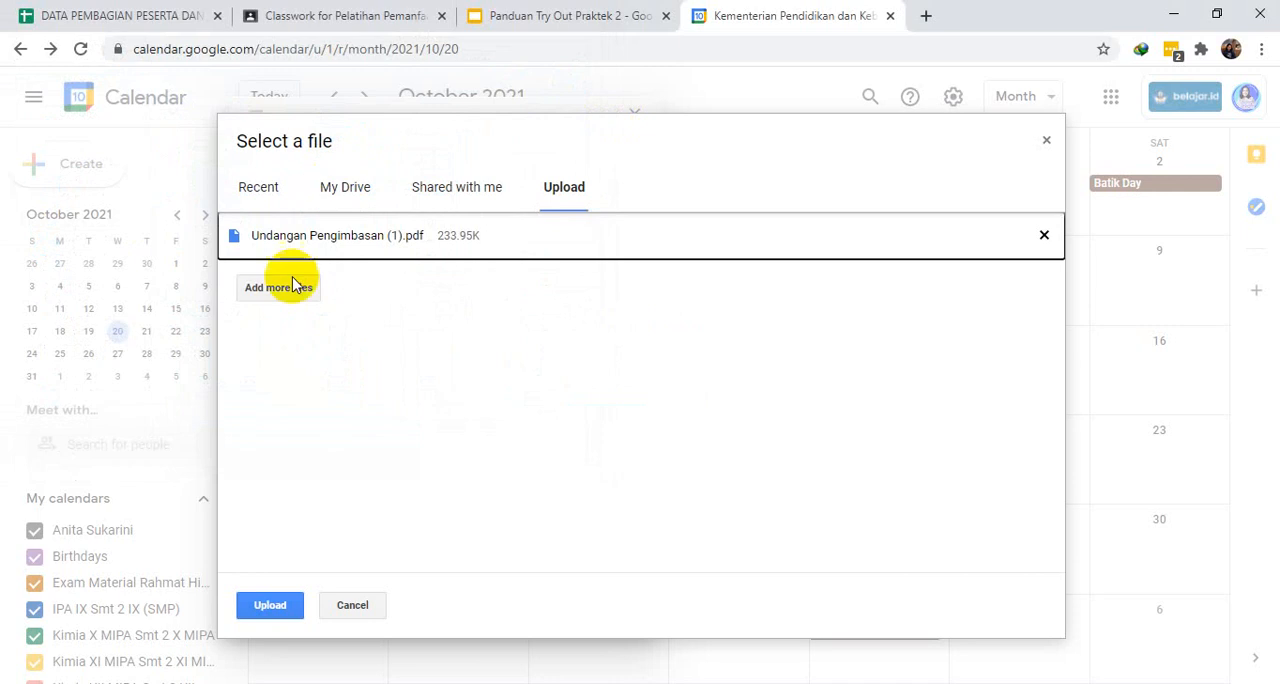
click(268, 605)
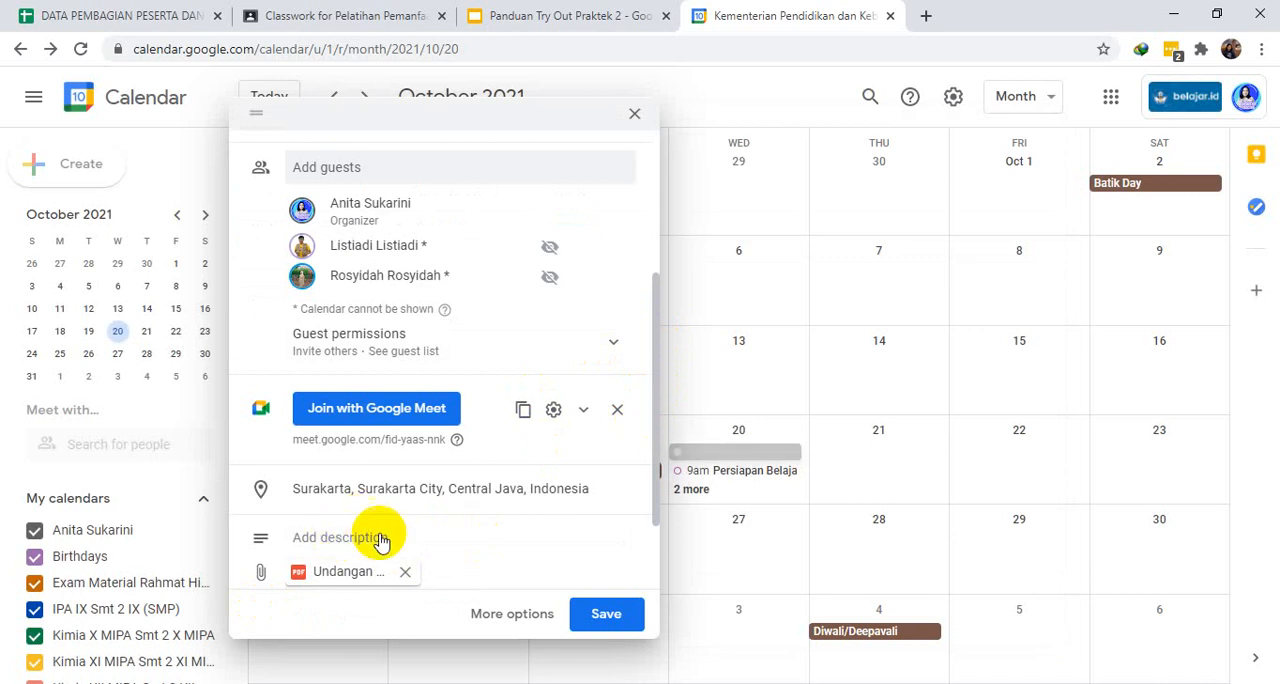
- Assign the event to the REFO calendar instead of the personal calendar
scroll(530, 460, down, 1)
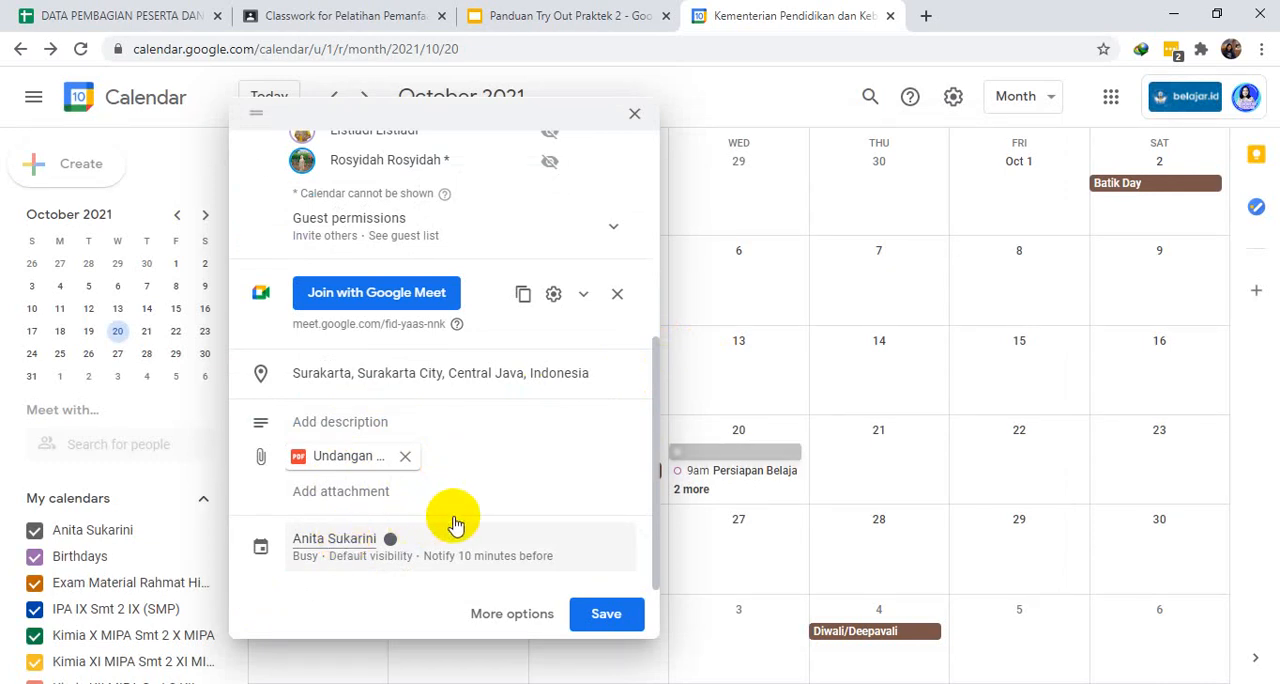
click(348, 540)
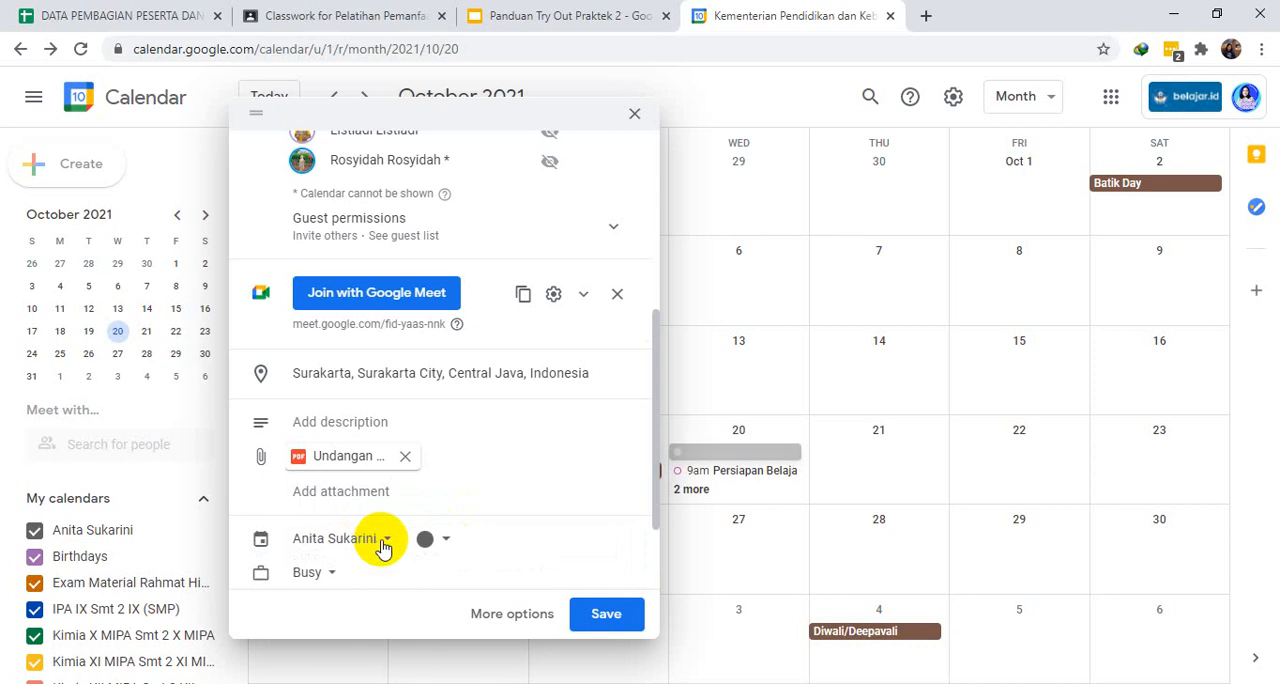
click(387, 540)
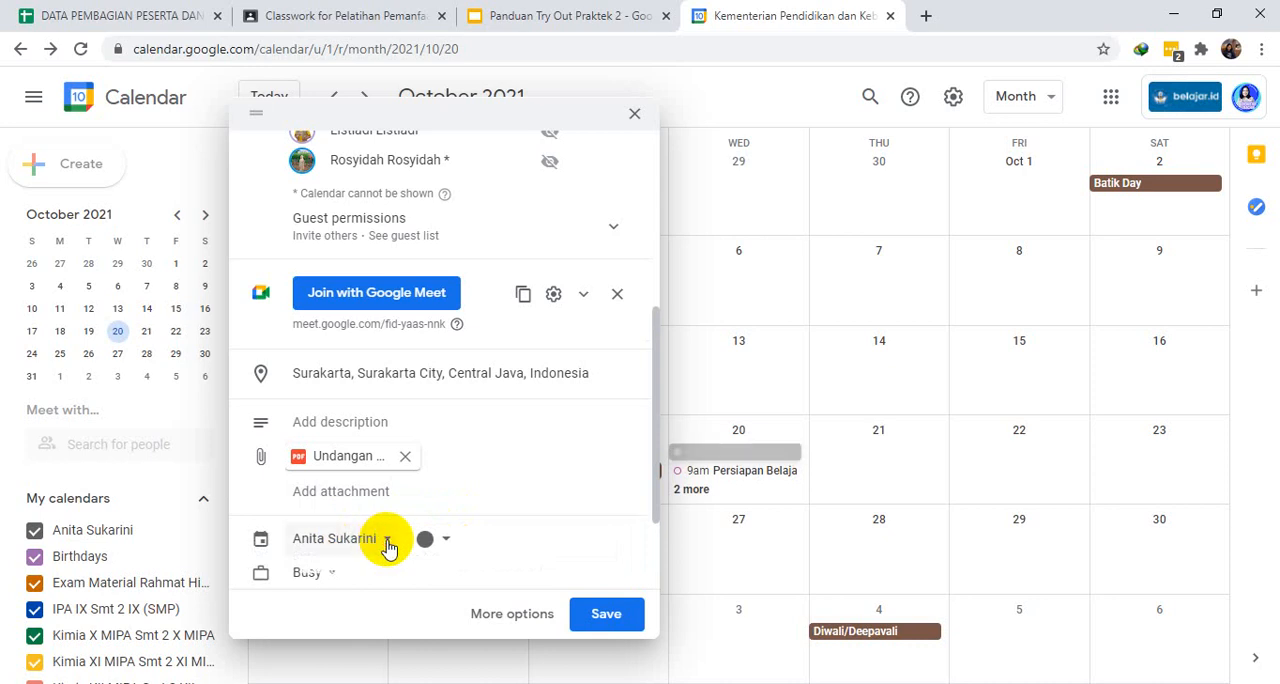
click(387, 540)
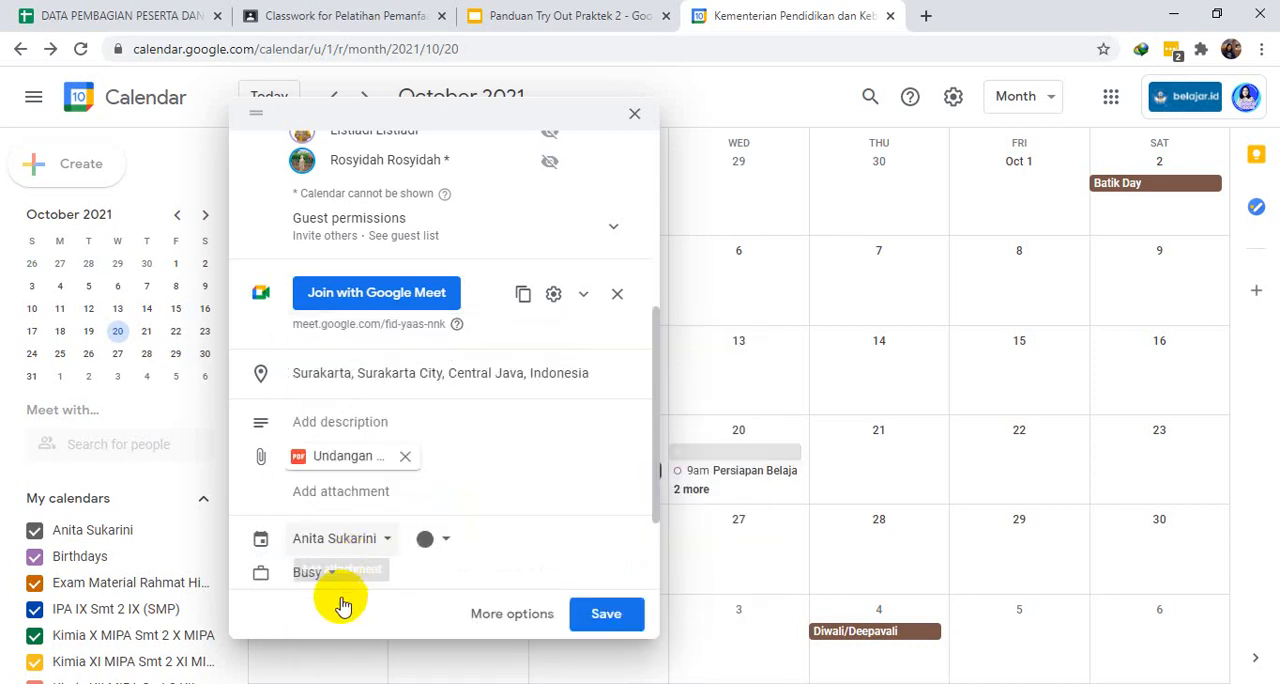
click(387, 539)
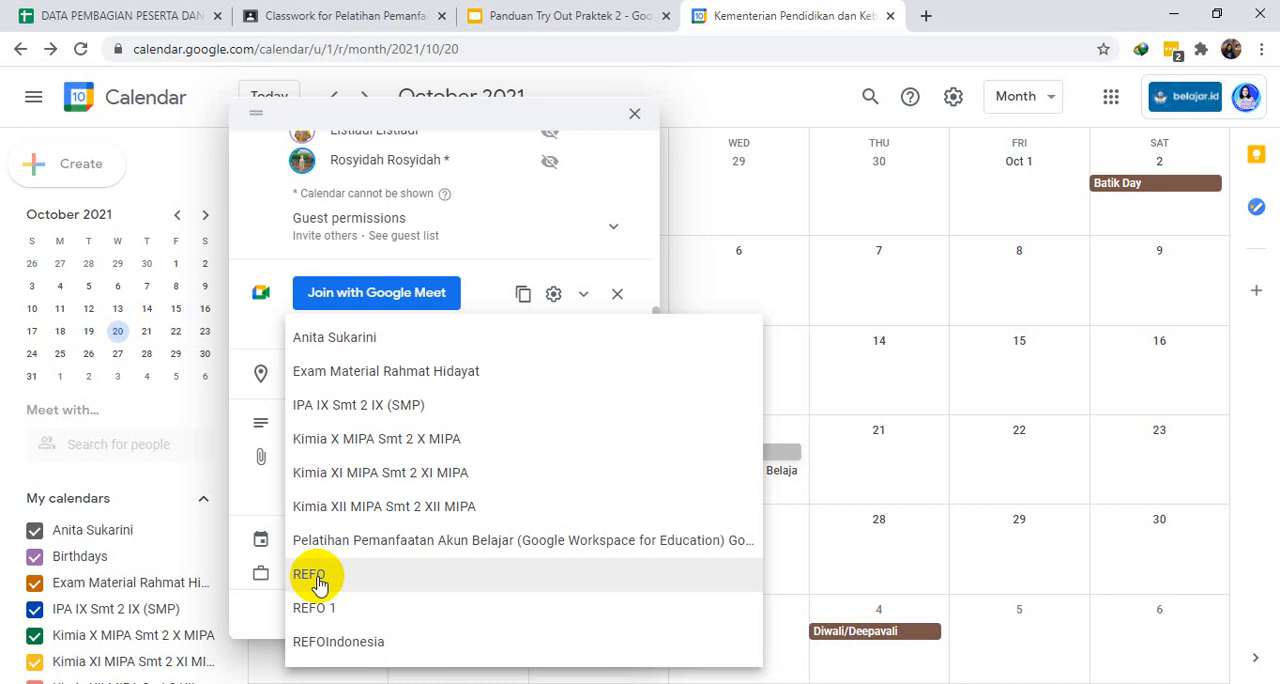
click(318, 580)
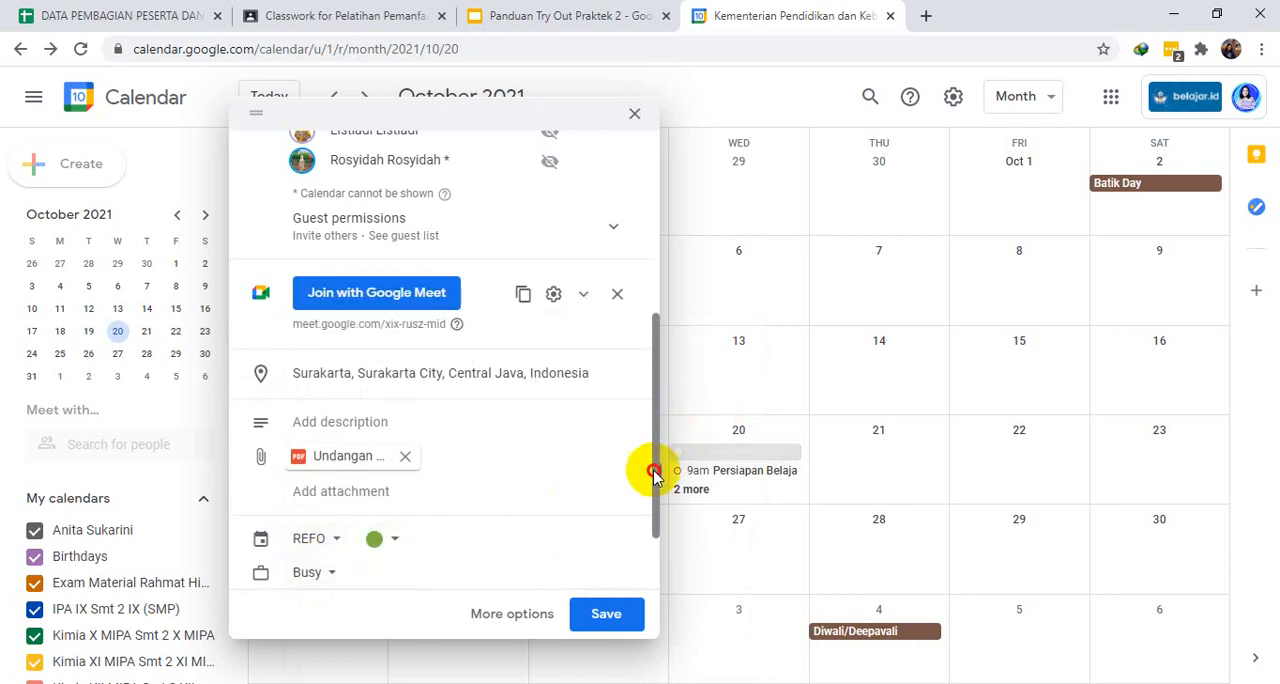
- Add a 10-minutes-before notification to the event, keeping its availability Busy and its visibility at default
drag(651, 466, 651, 548)
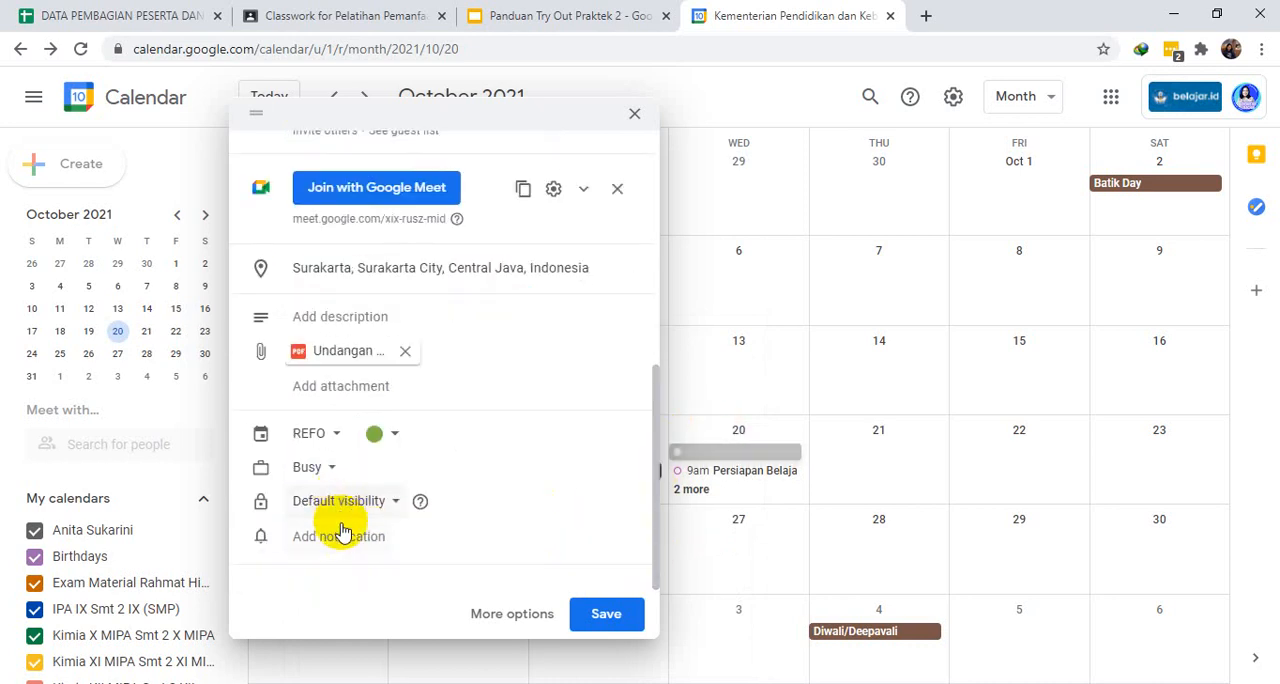
click(334, 470)
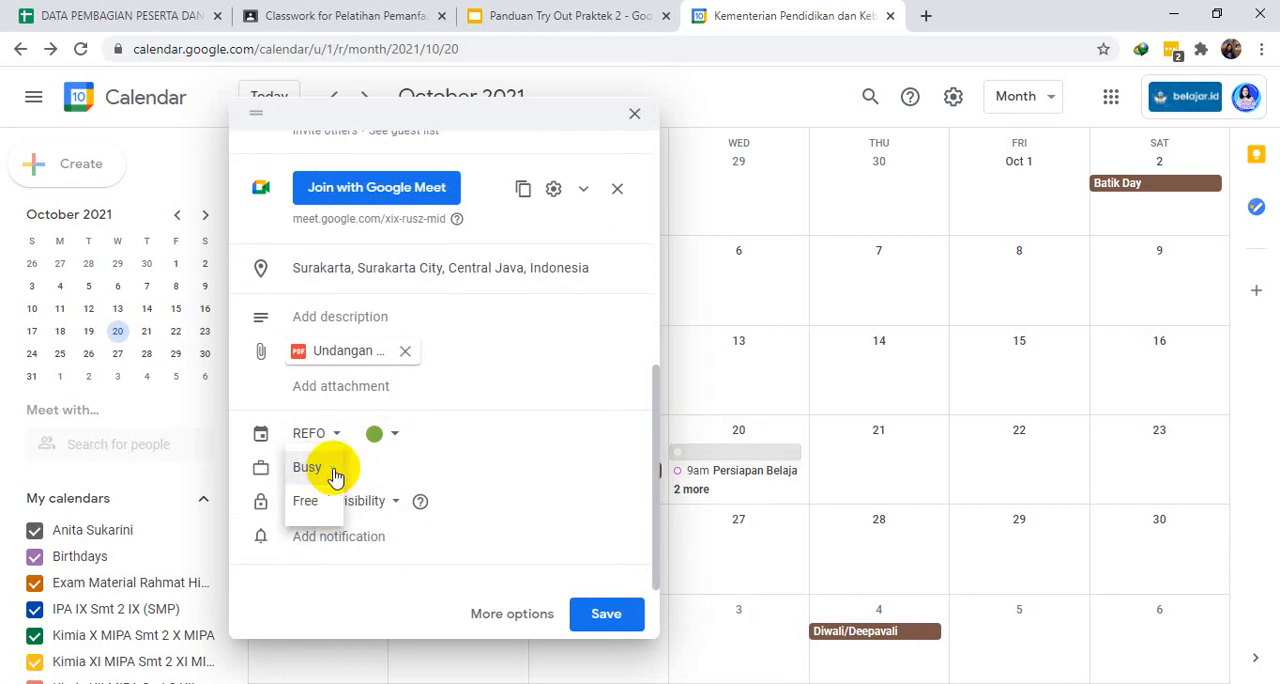
click(397, 509)
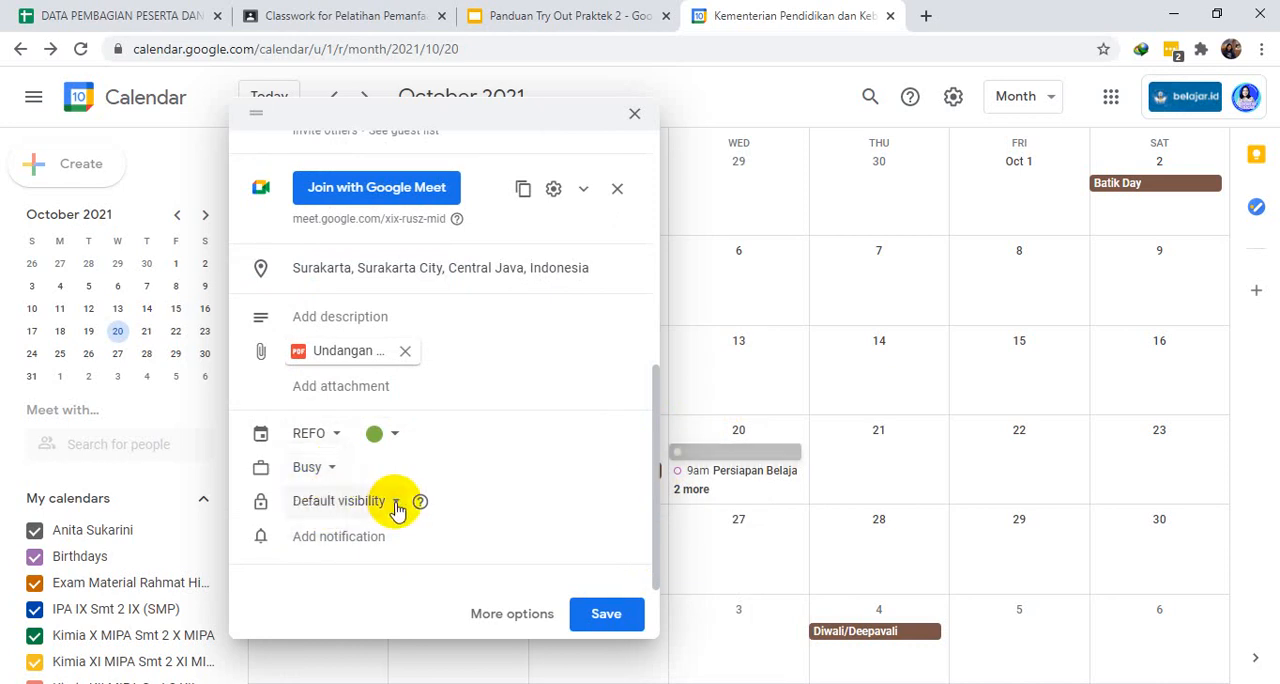
click(397, 509)
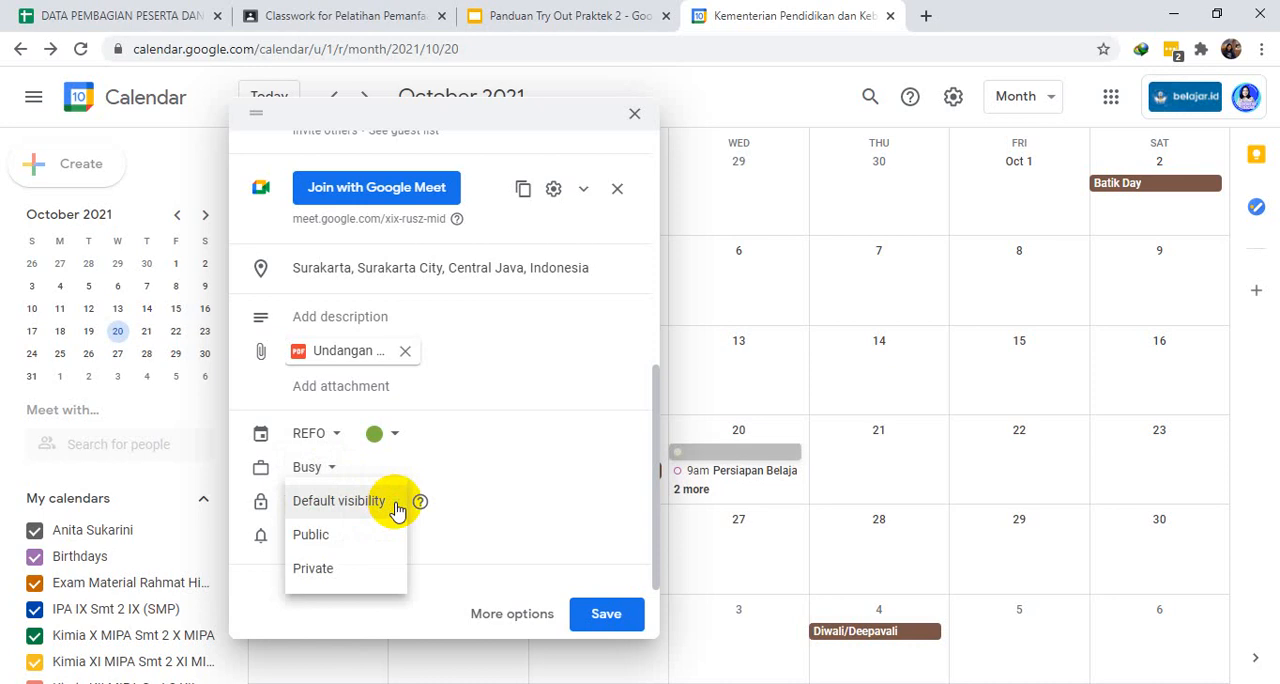
click(397, 503)
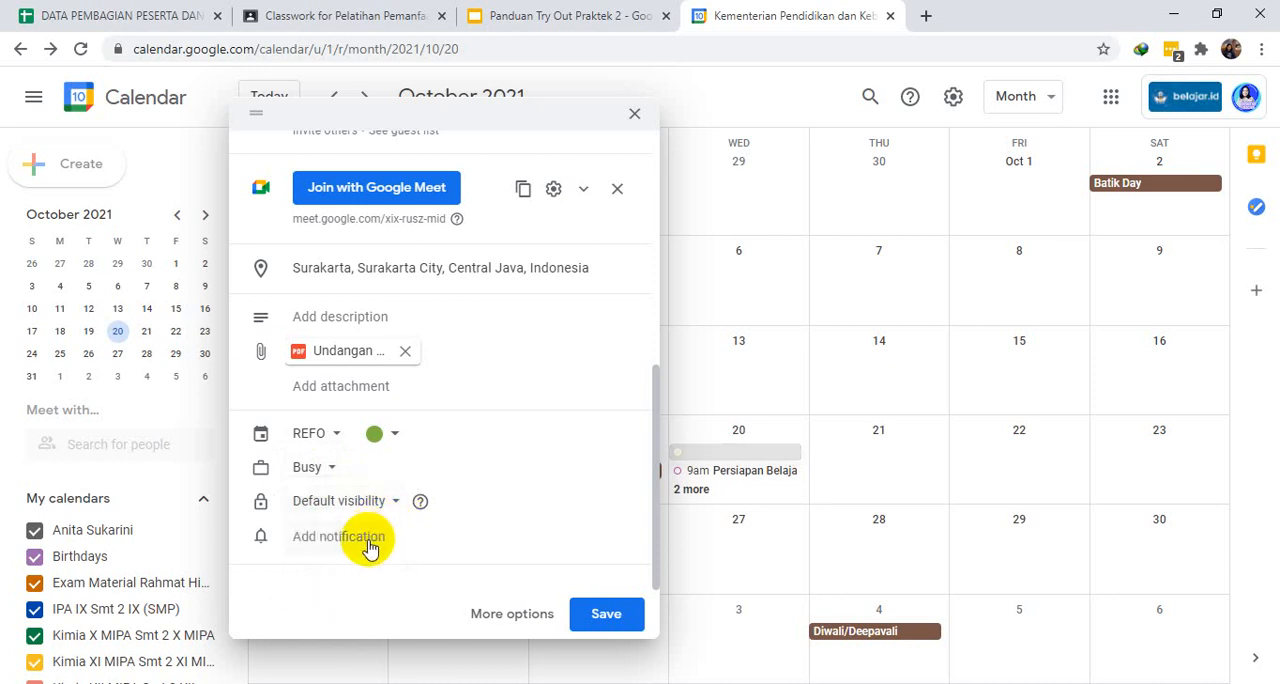
click(362, 545)
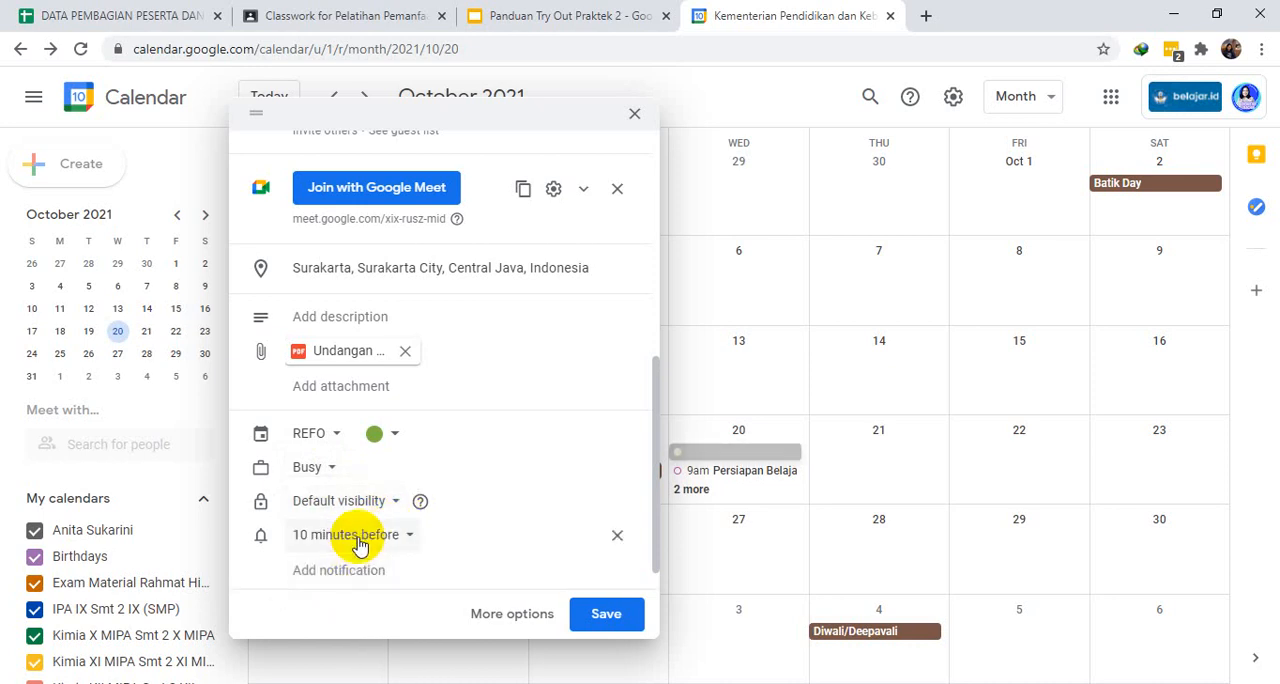
drag(654, 448, 652, 503)
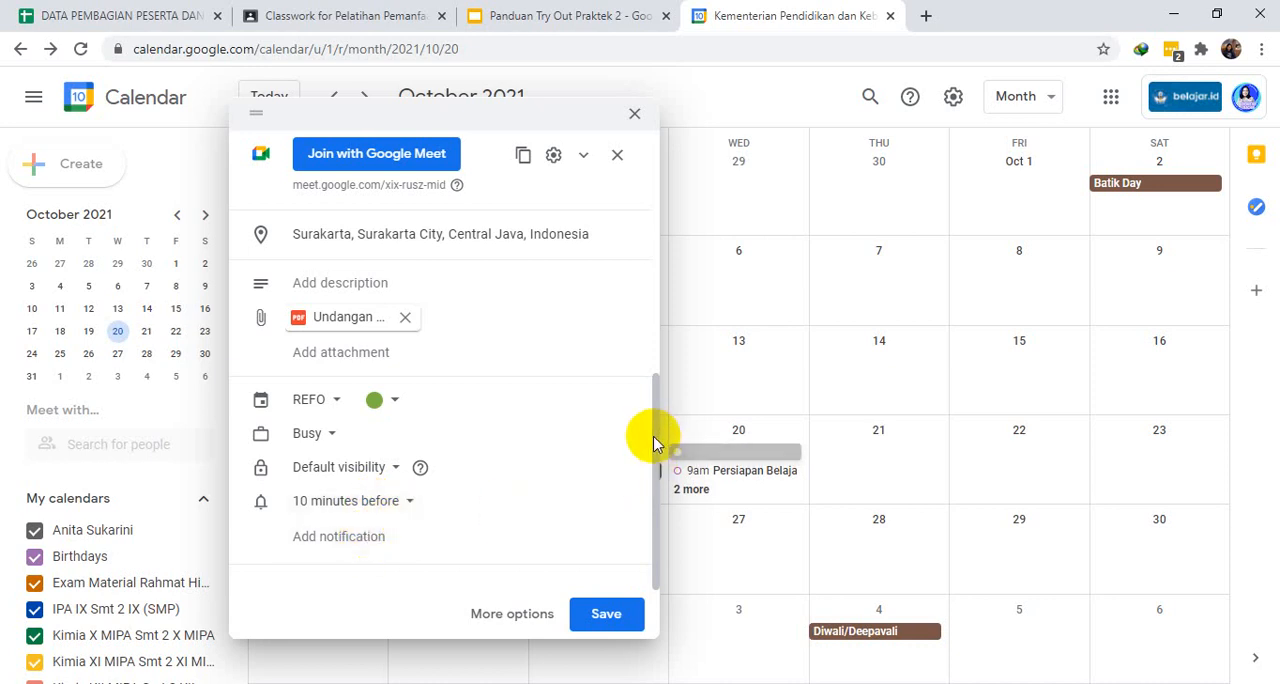
click(318, 546)
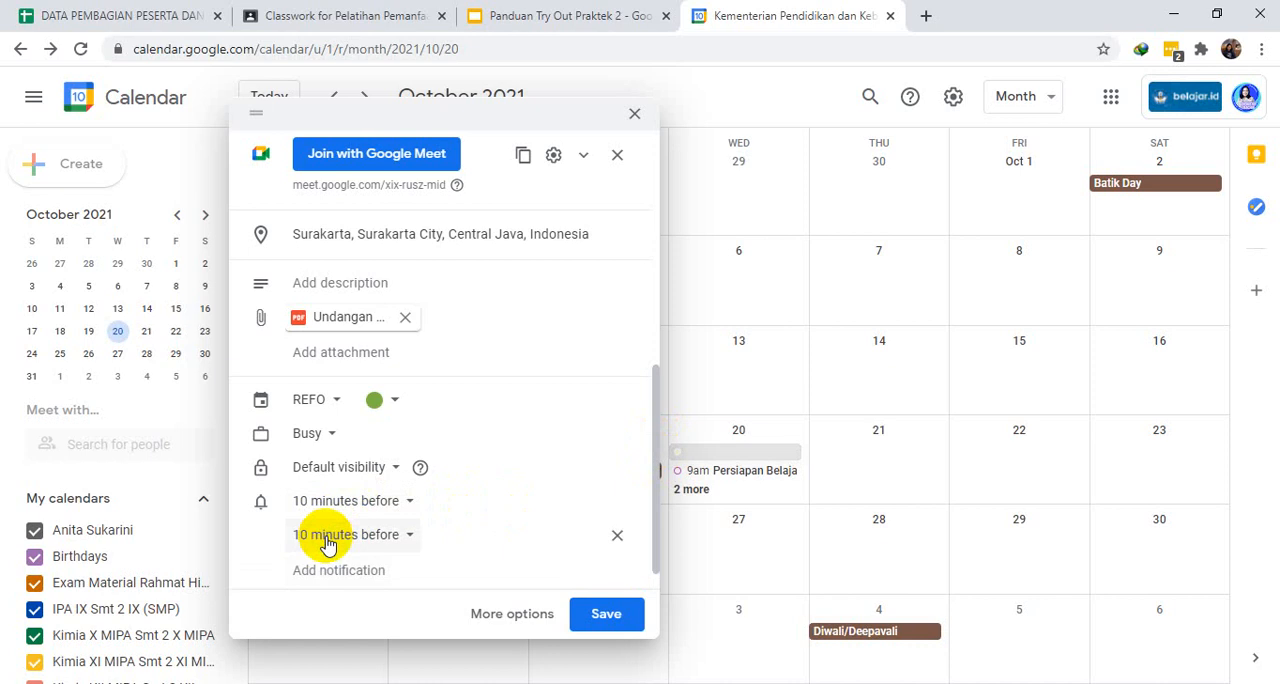
click(405, 502)
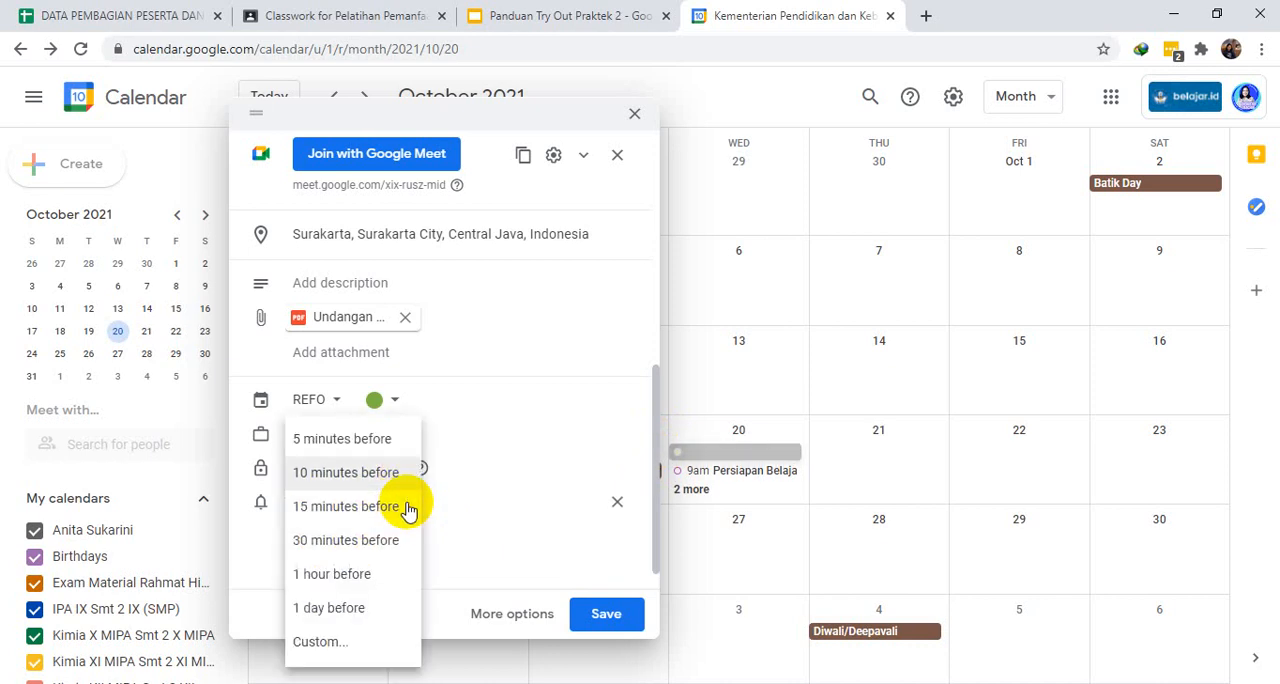
click(486, 471)
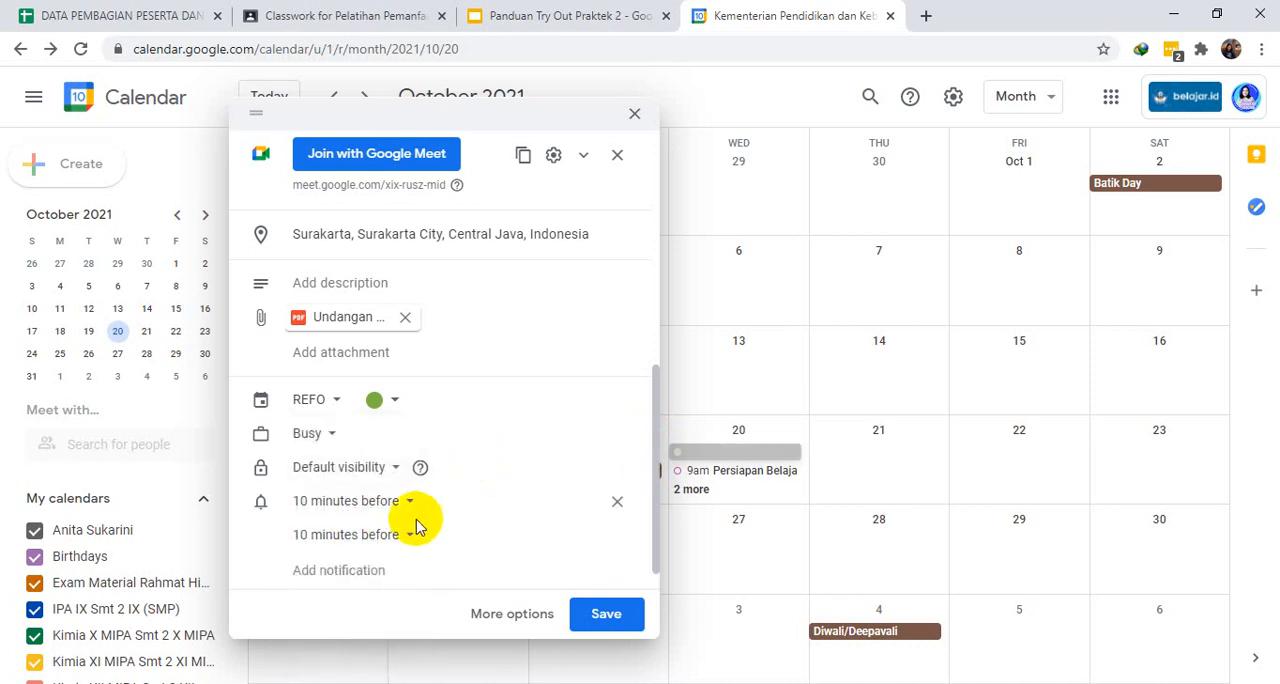
click(616, 535)
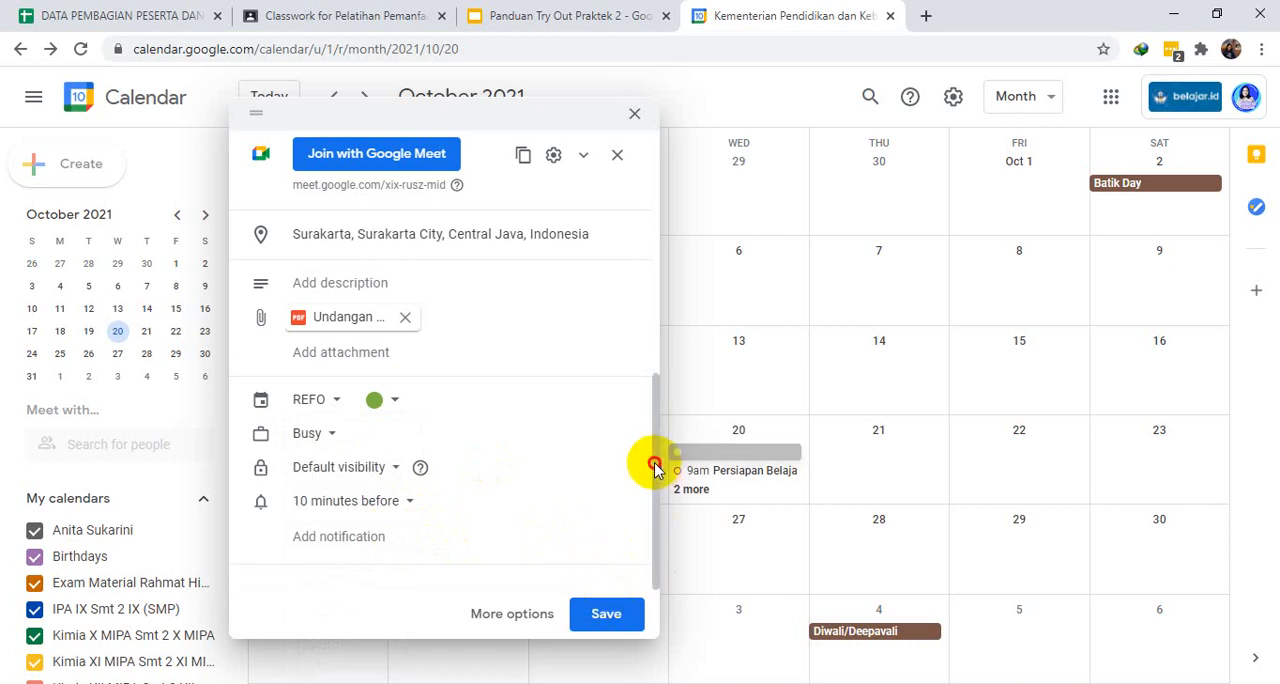
- Review the event details and clear the leftover text from the guest entry field
scroll(658, 396, up, 4)
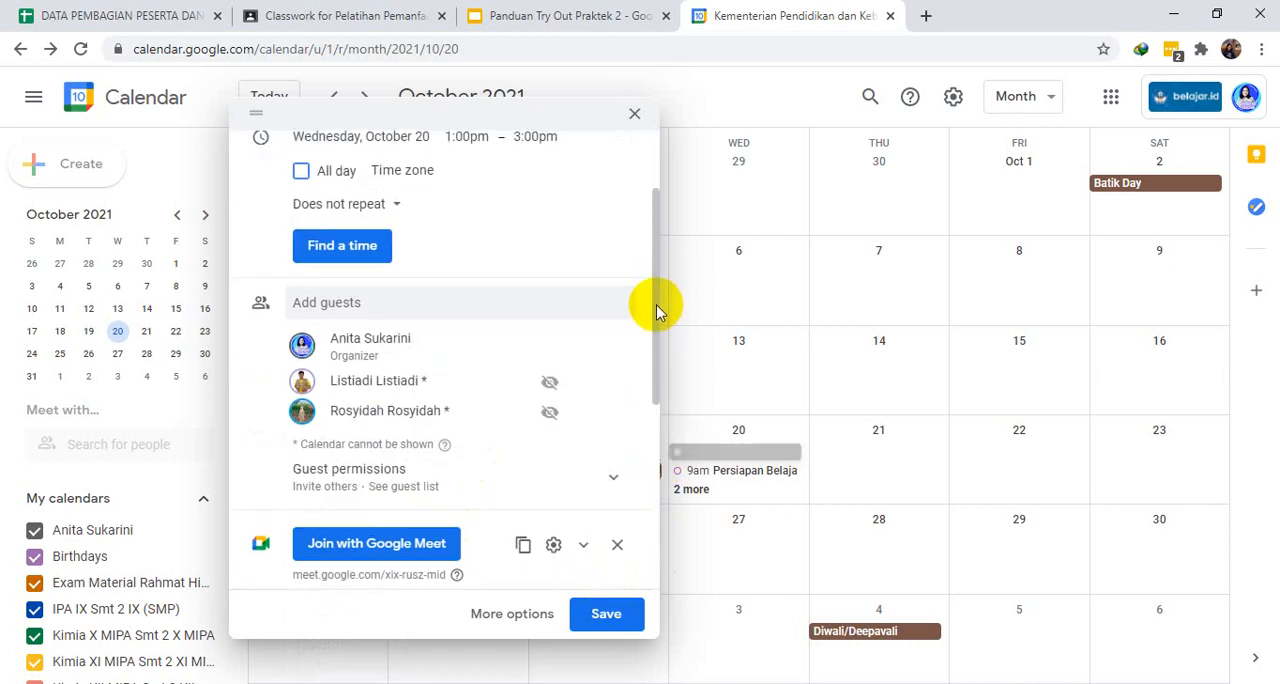
scroll(653, 250, up, 1)
scroll(640, 509, down, 5)
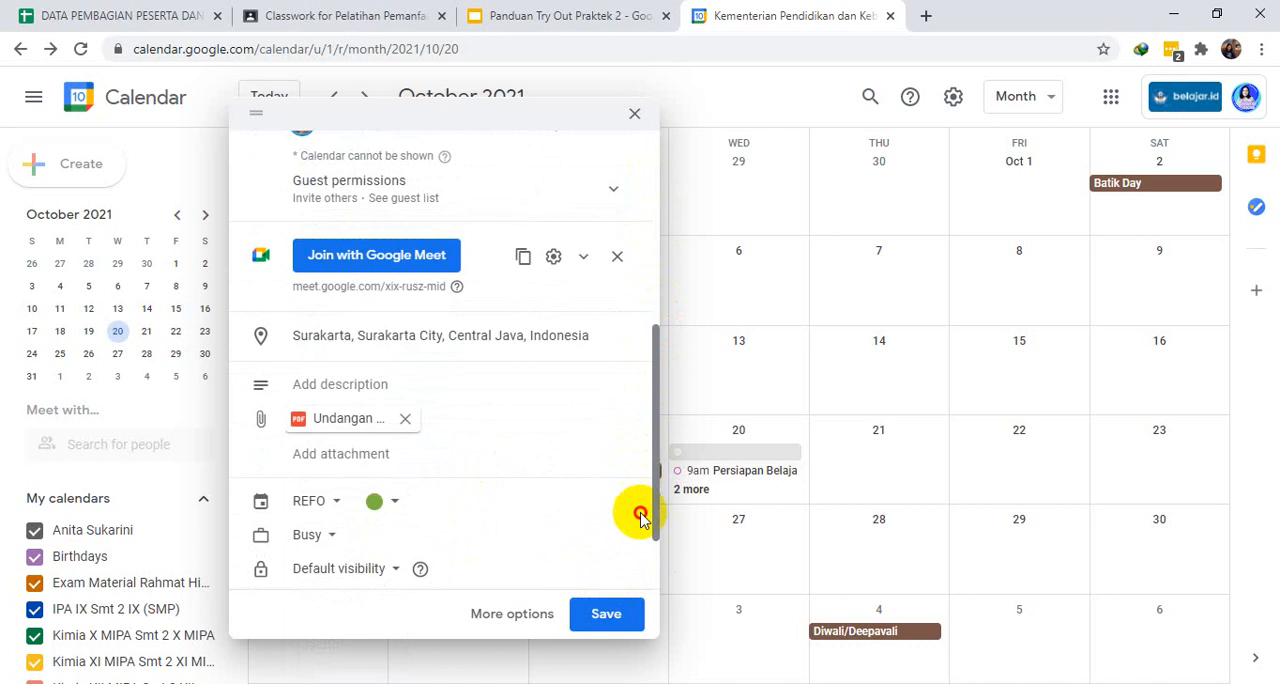
click(597, 617)
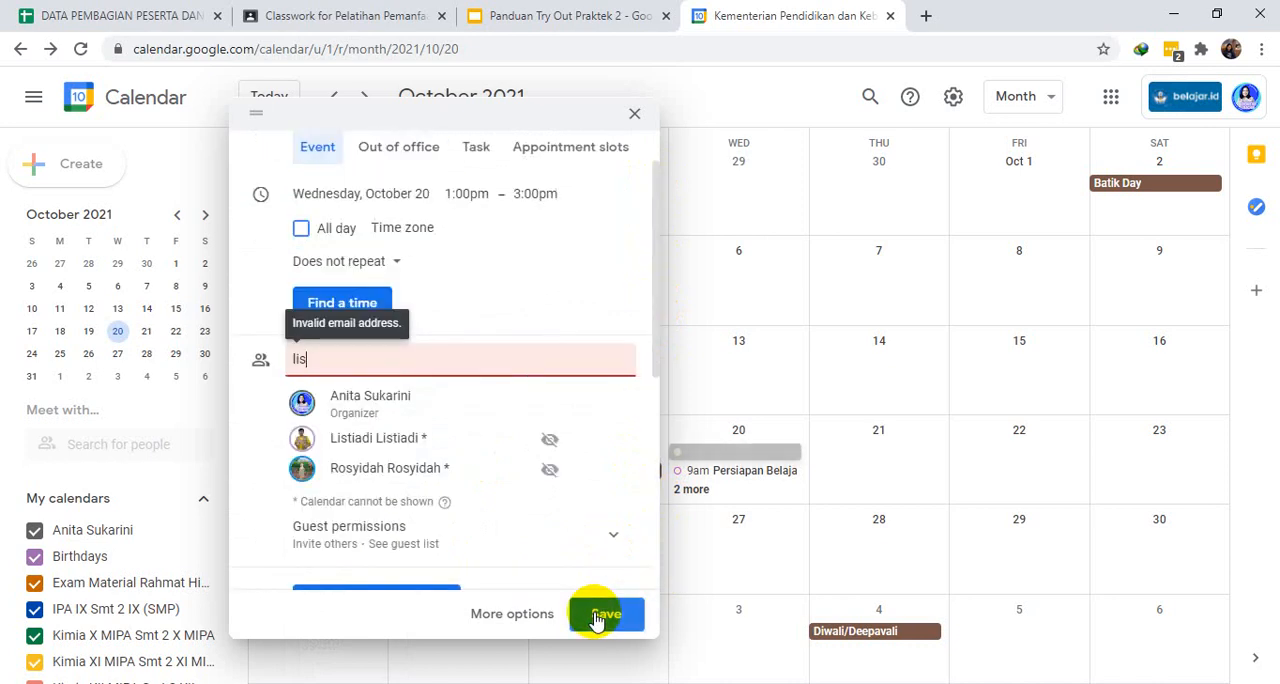
click(361, 363)
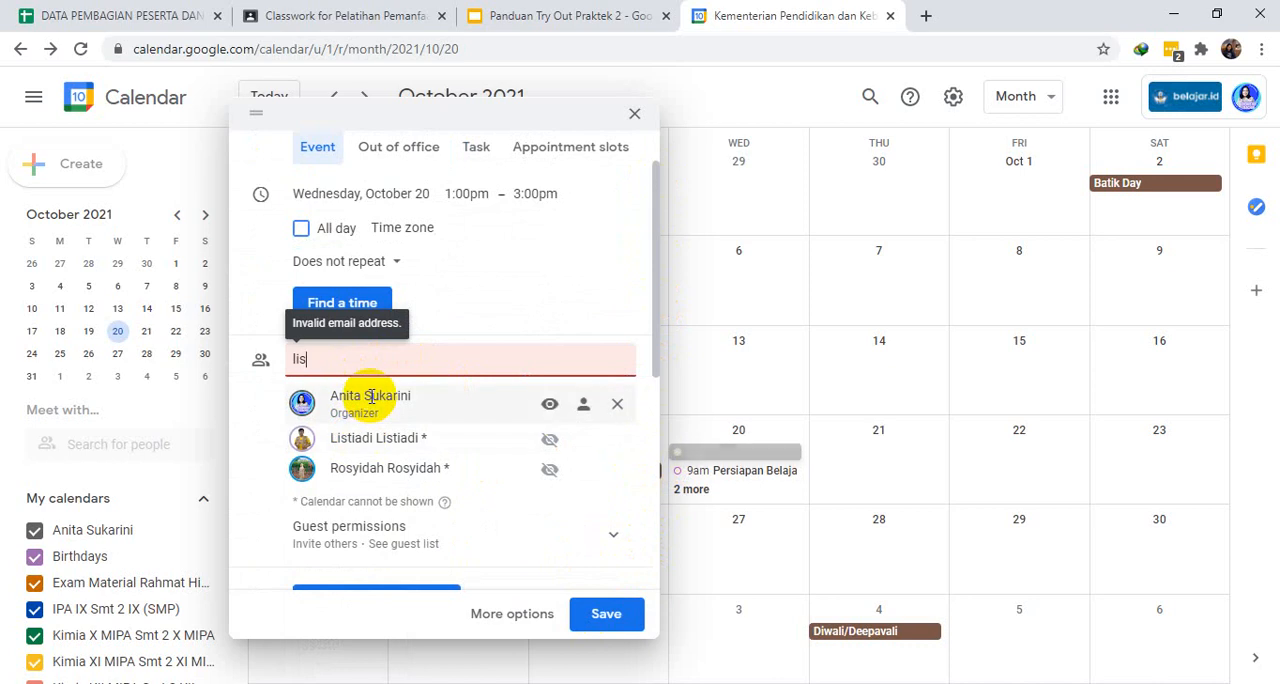
key(BackSpace)
key(BackSpace)
key(BackSpace)
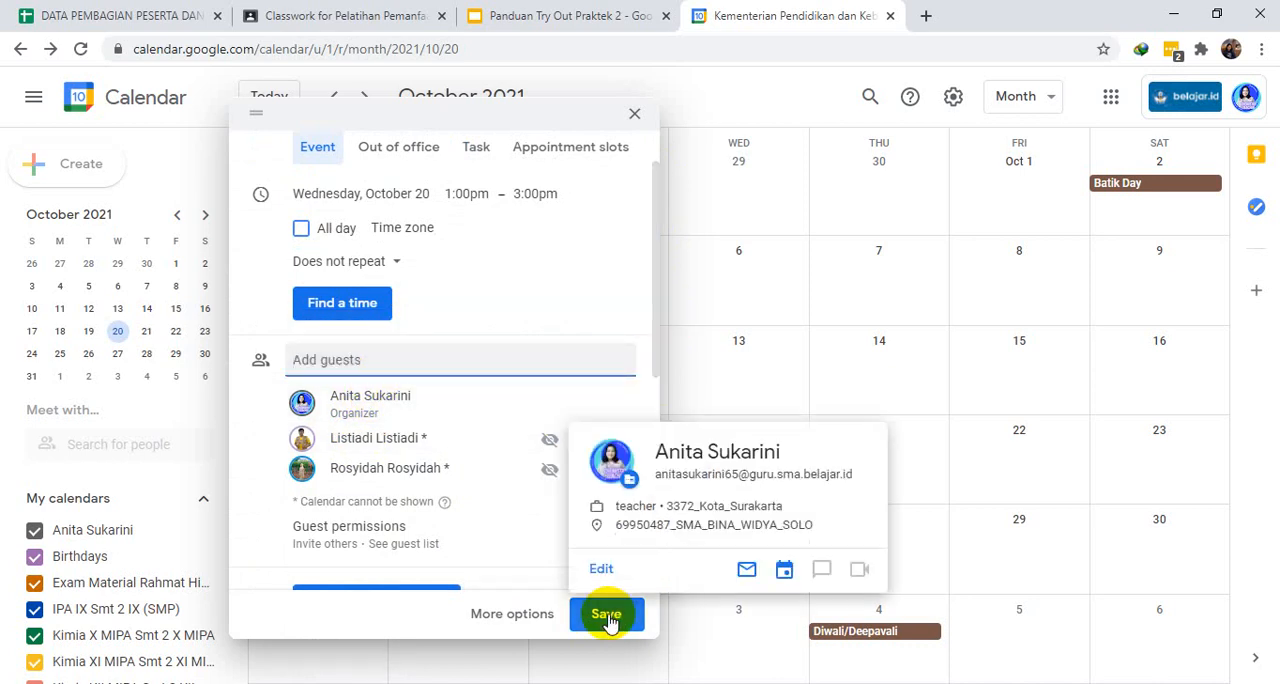
- Save the event and agree to invite the guests from outside the organization
click(607, 617)
click(818, 410)
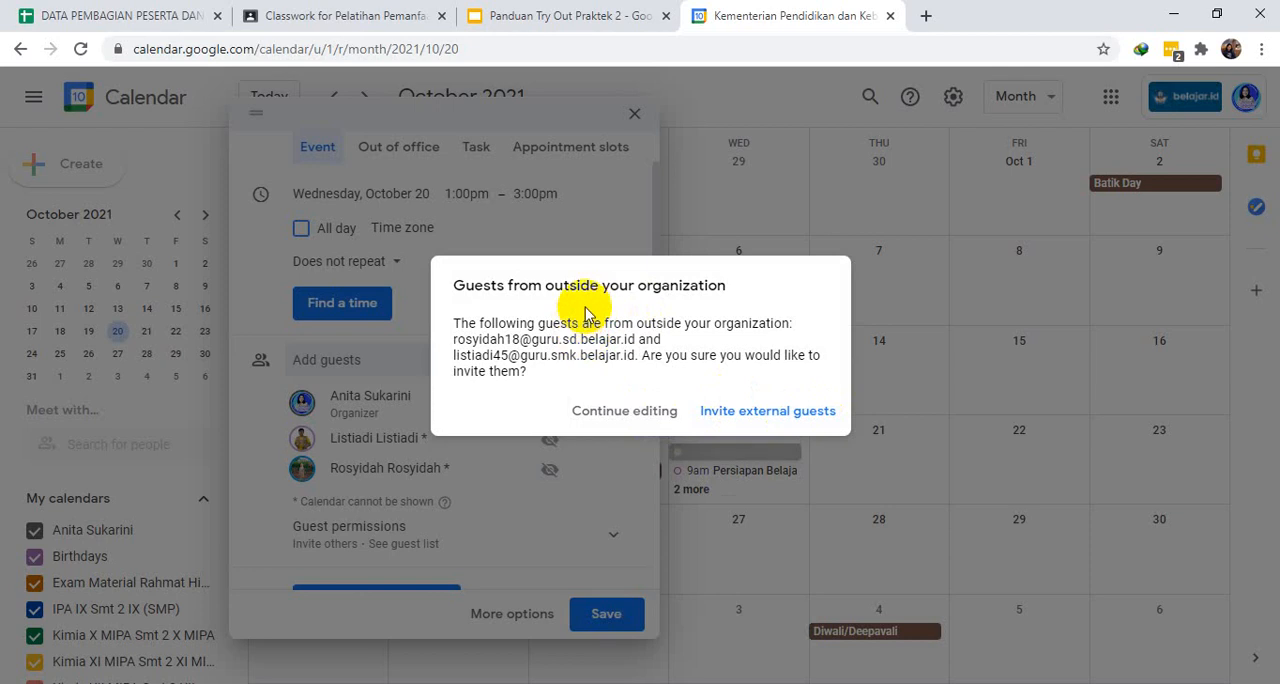
click(757, 414)
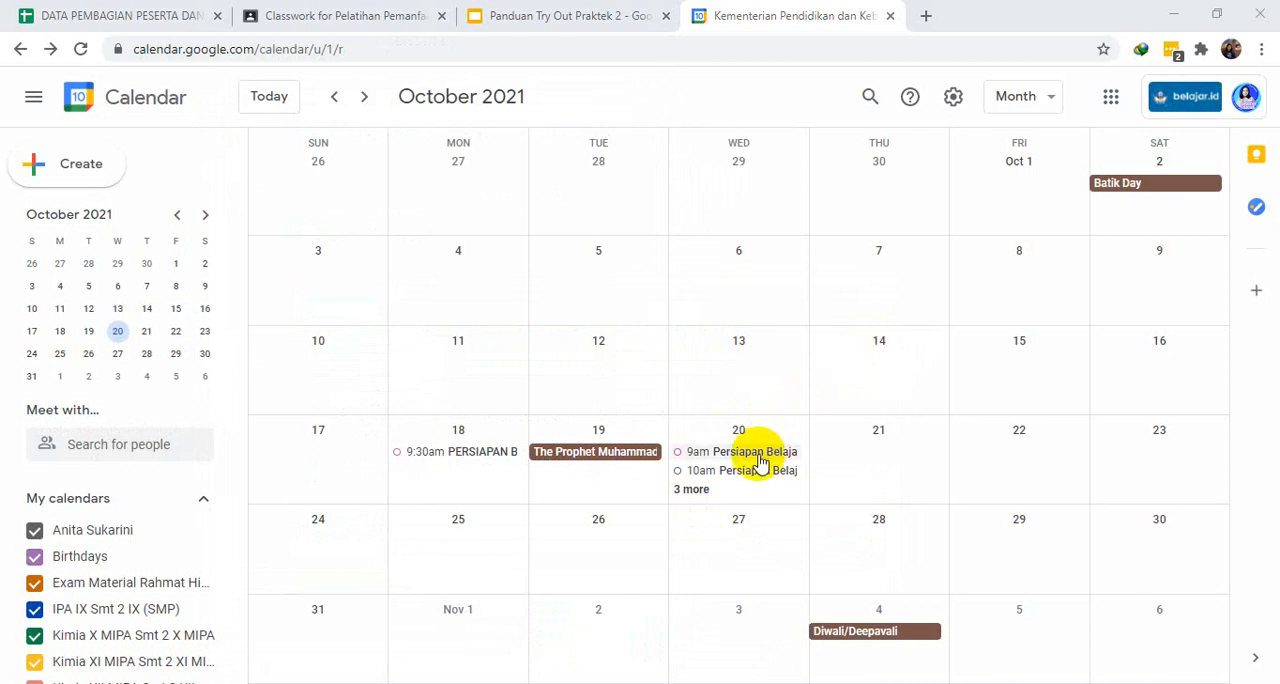
- Examine the October 20 events in the full day list and the week view, and return to the month view
click(692, 490)
click(692, 490)
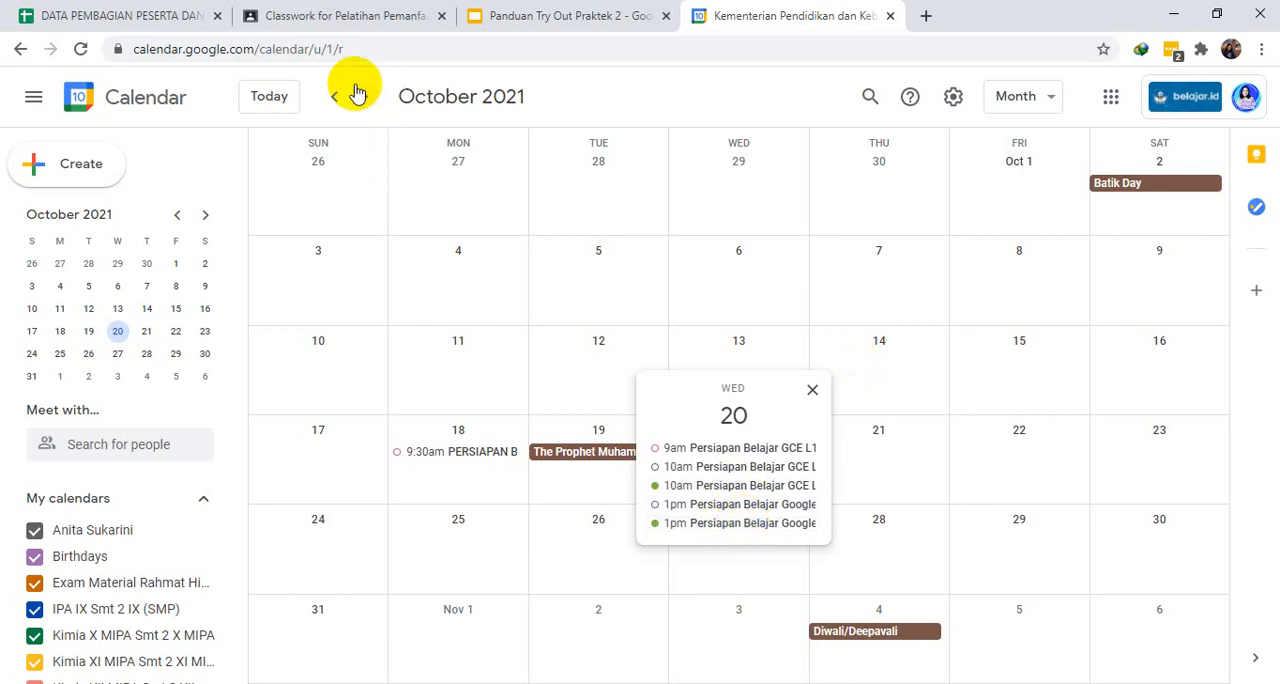
click(1058, 97)
click(1058, 97)
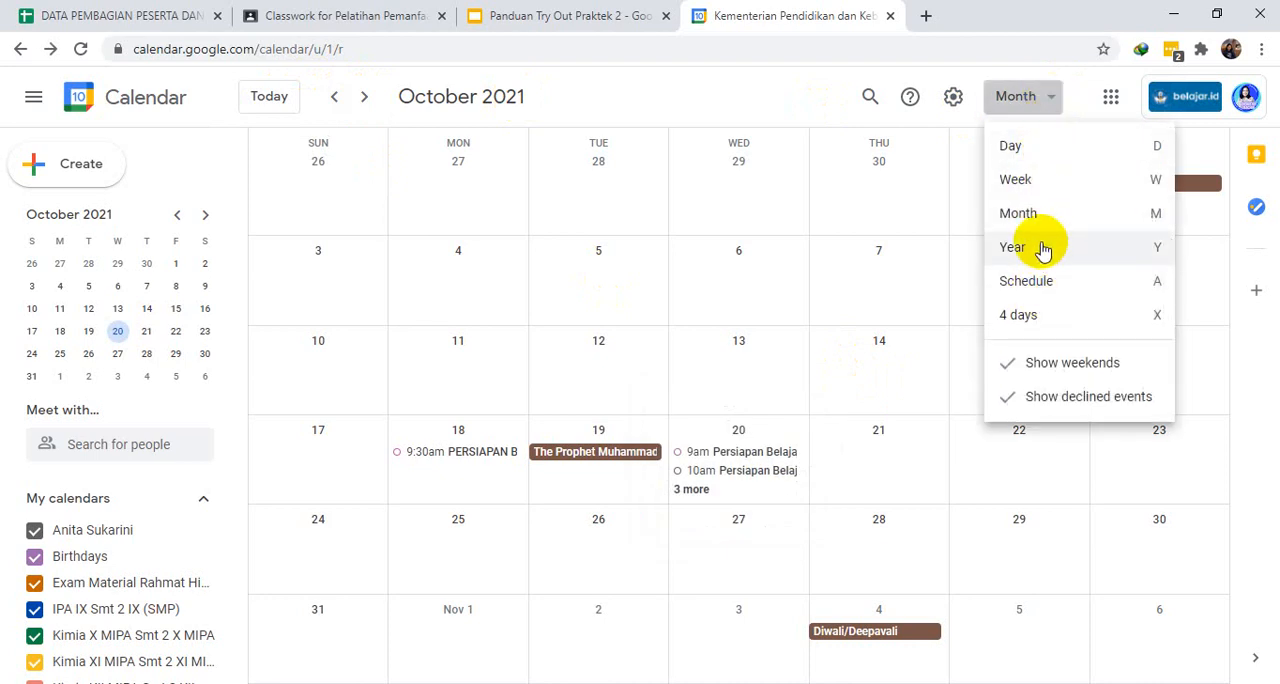
click(1048, 185)
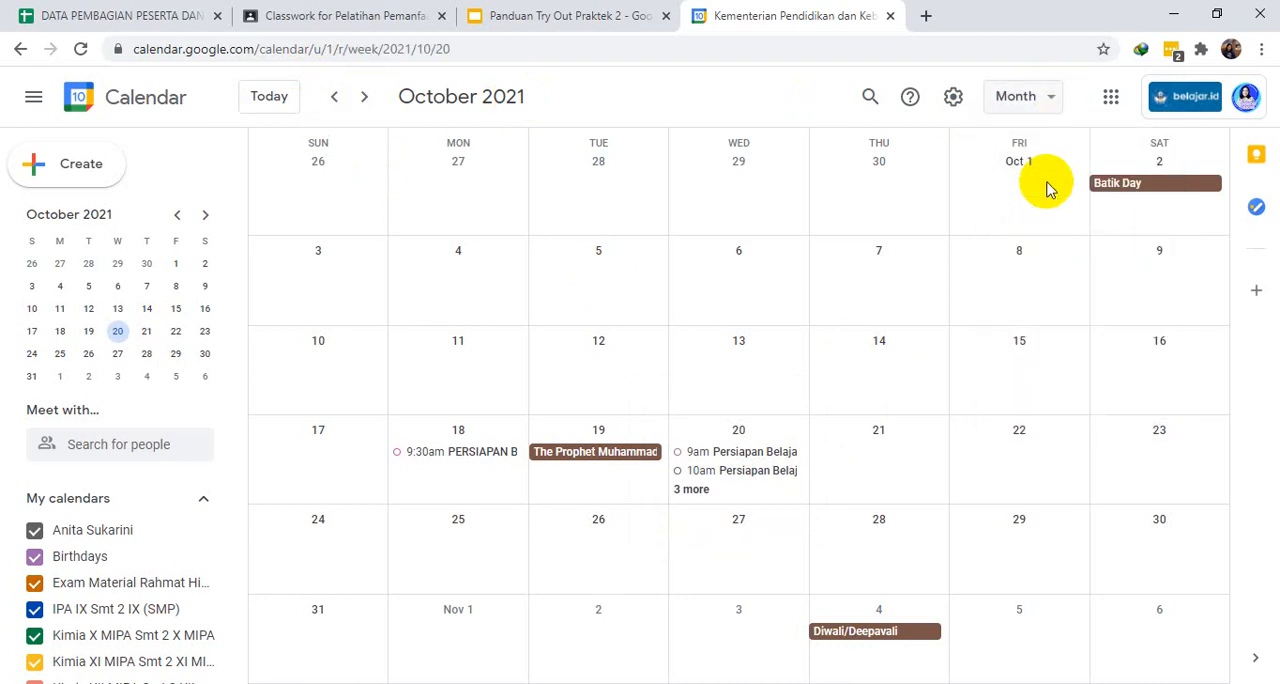
click(1048, 104)
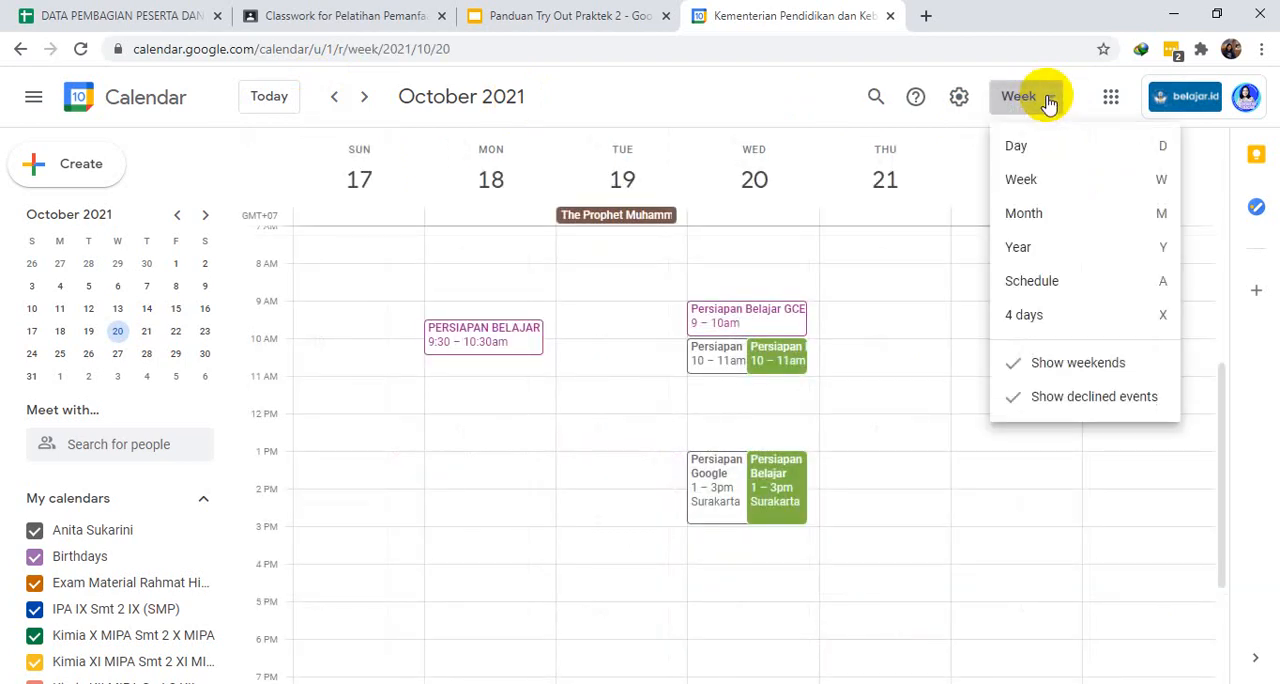
click(1043, 216)
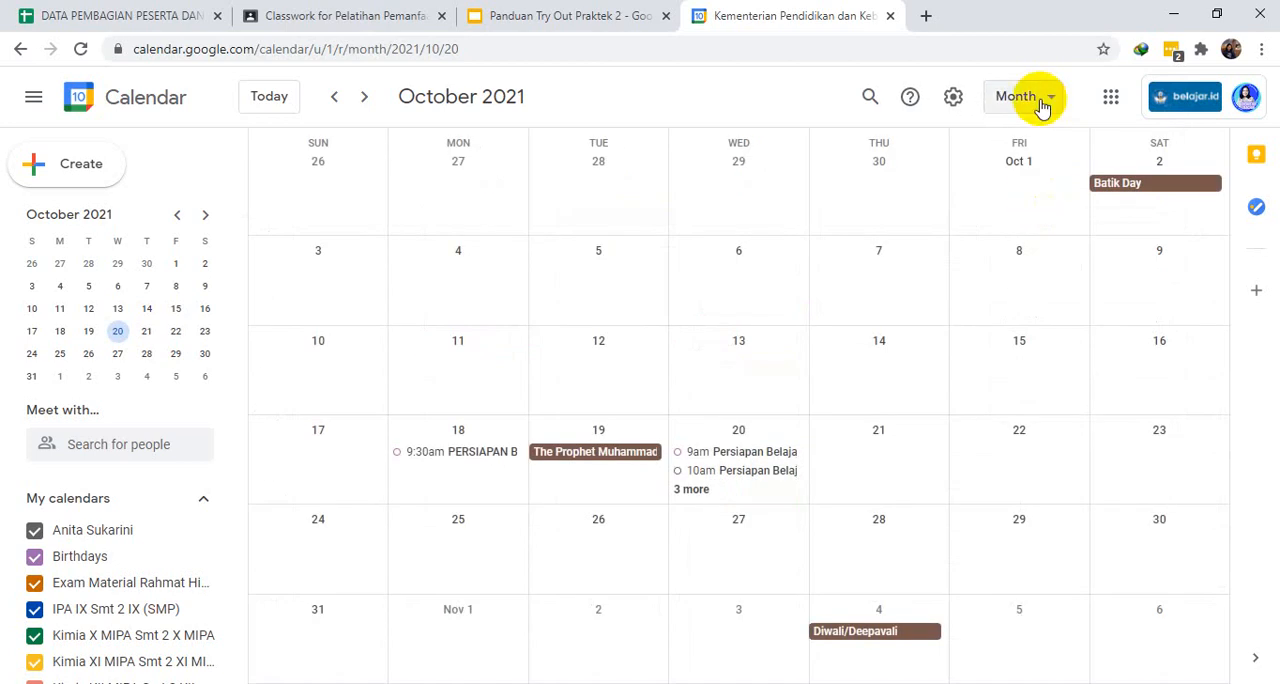
- Open the REFO calendar's 1pm "Persiapan Belajar Google" event on October 20 for full editing and show its notification settings
click(690, 490)
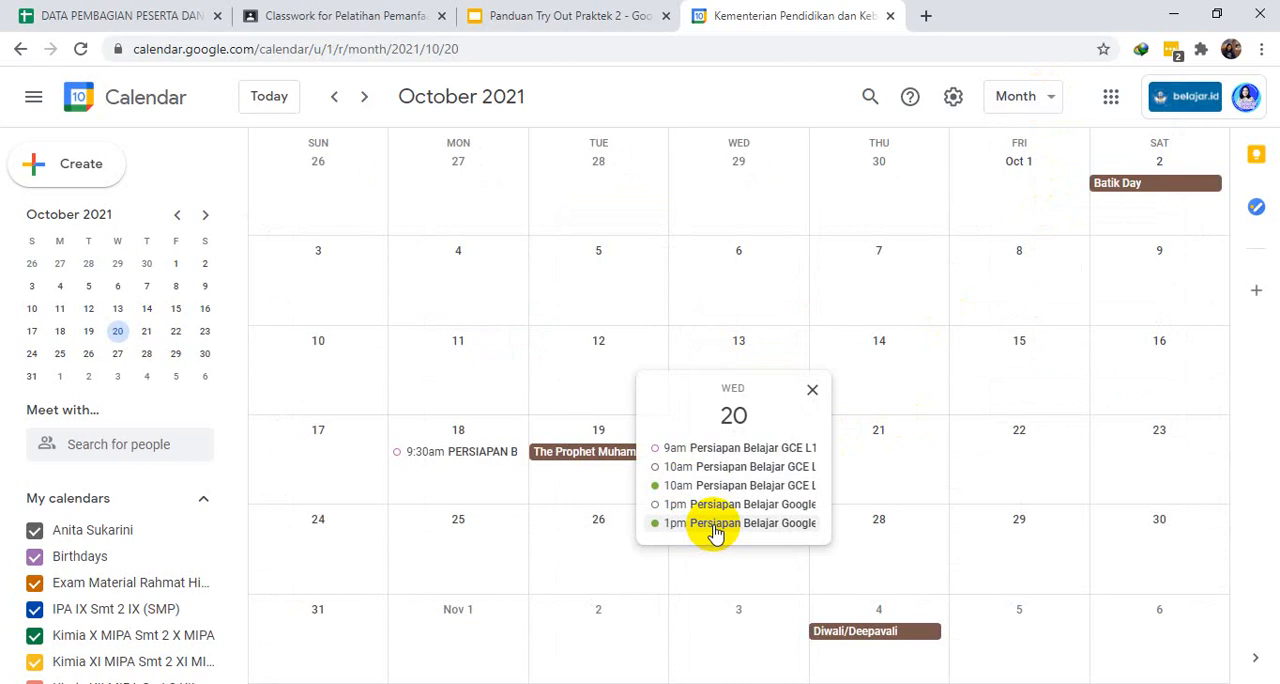
click(714, 523)
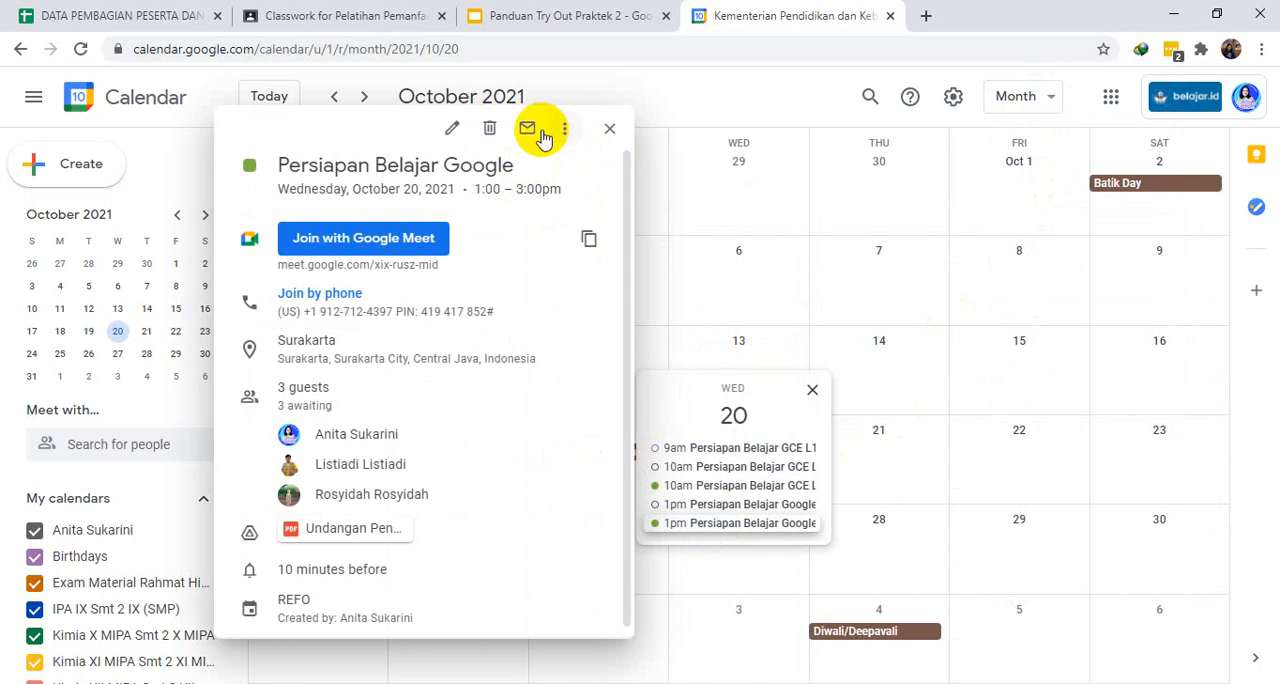
click(452, 133)
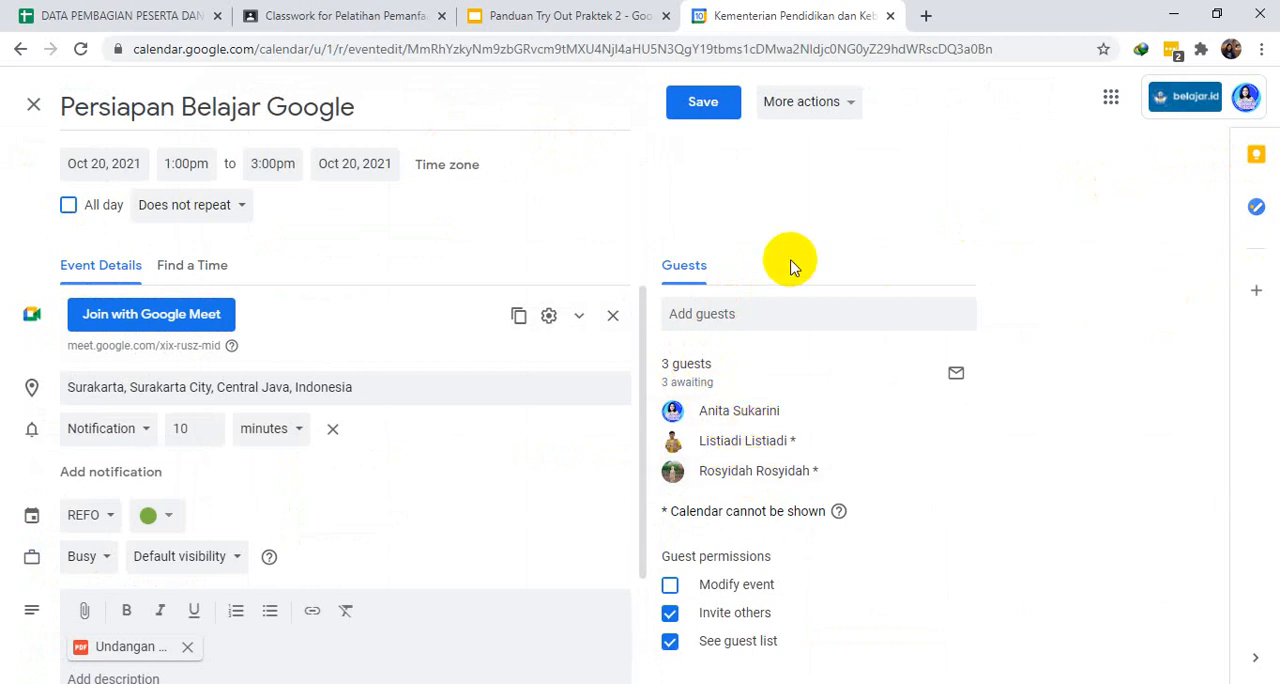
mouse_move(641, 306)
mouse_down()
mouse_move(645, 330)
mouse_move(644, 294)
mouse_up()
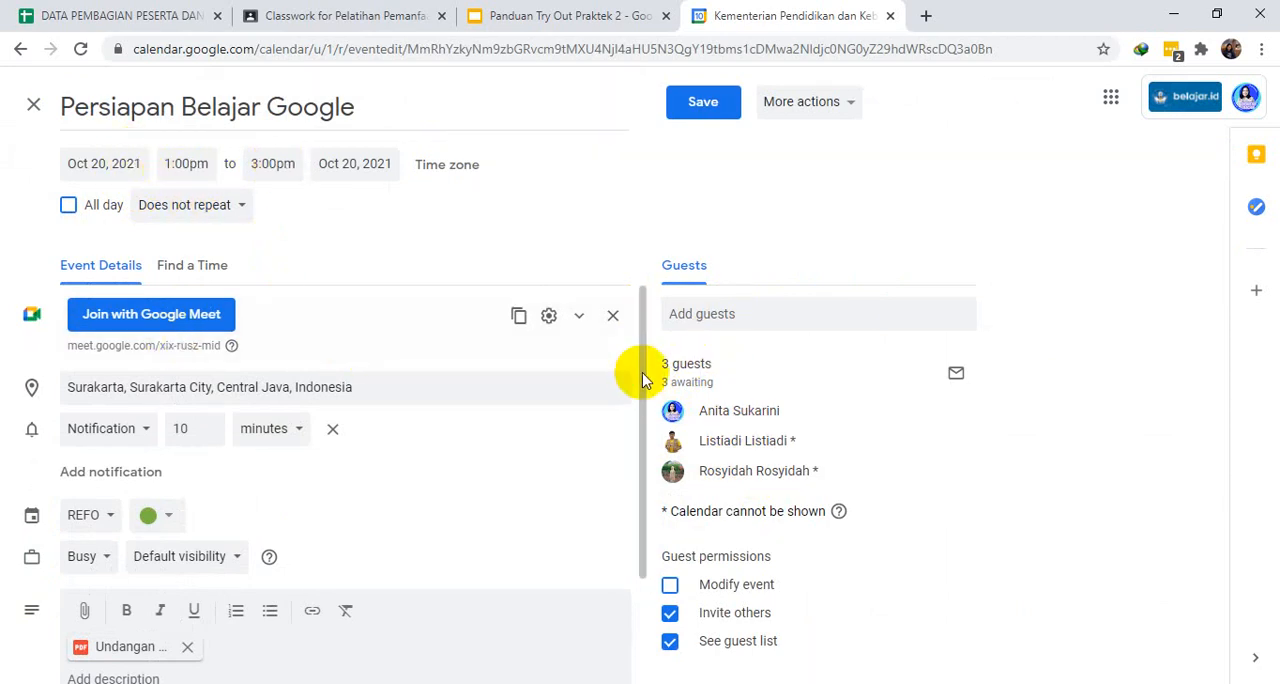
drag(645, 366, 638, 444)
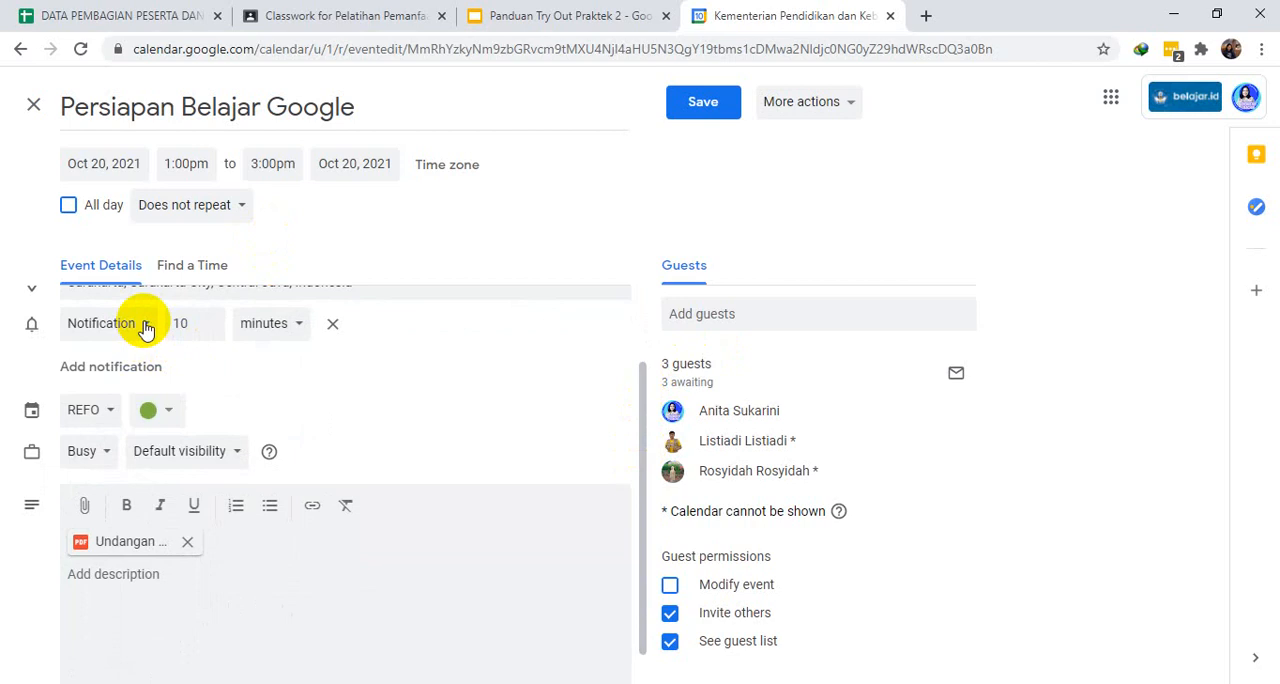
click(128, 368)
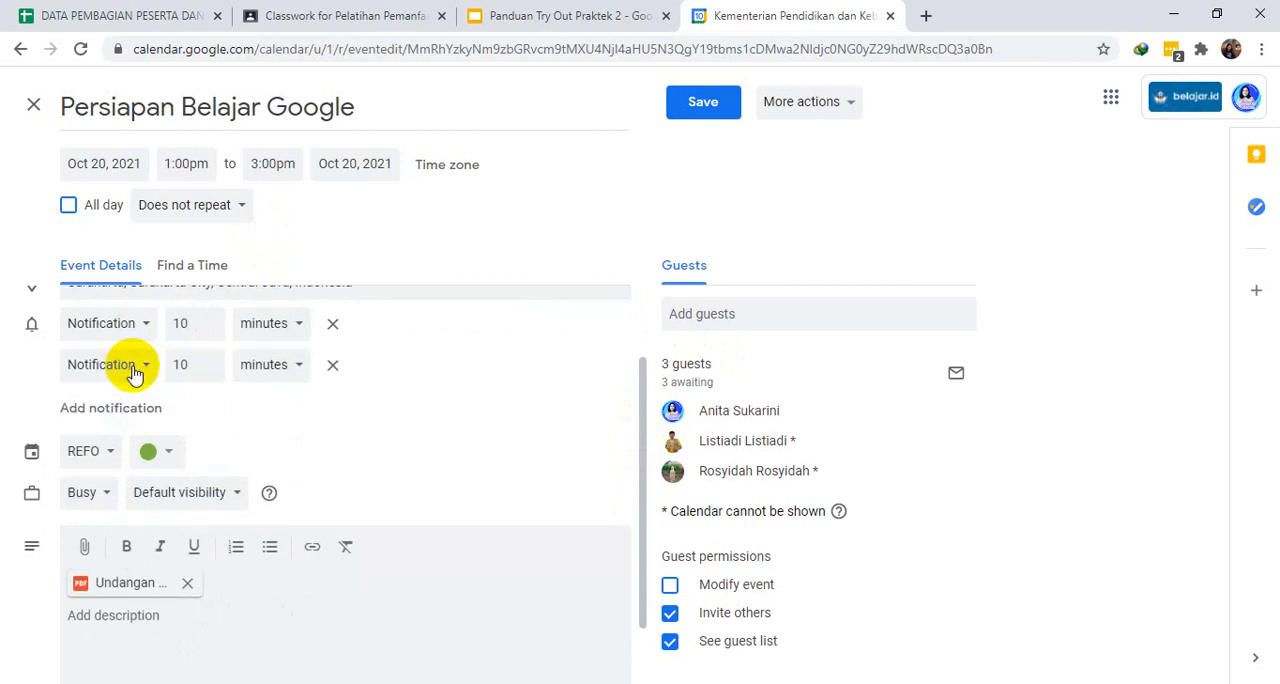
click(332, 364)
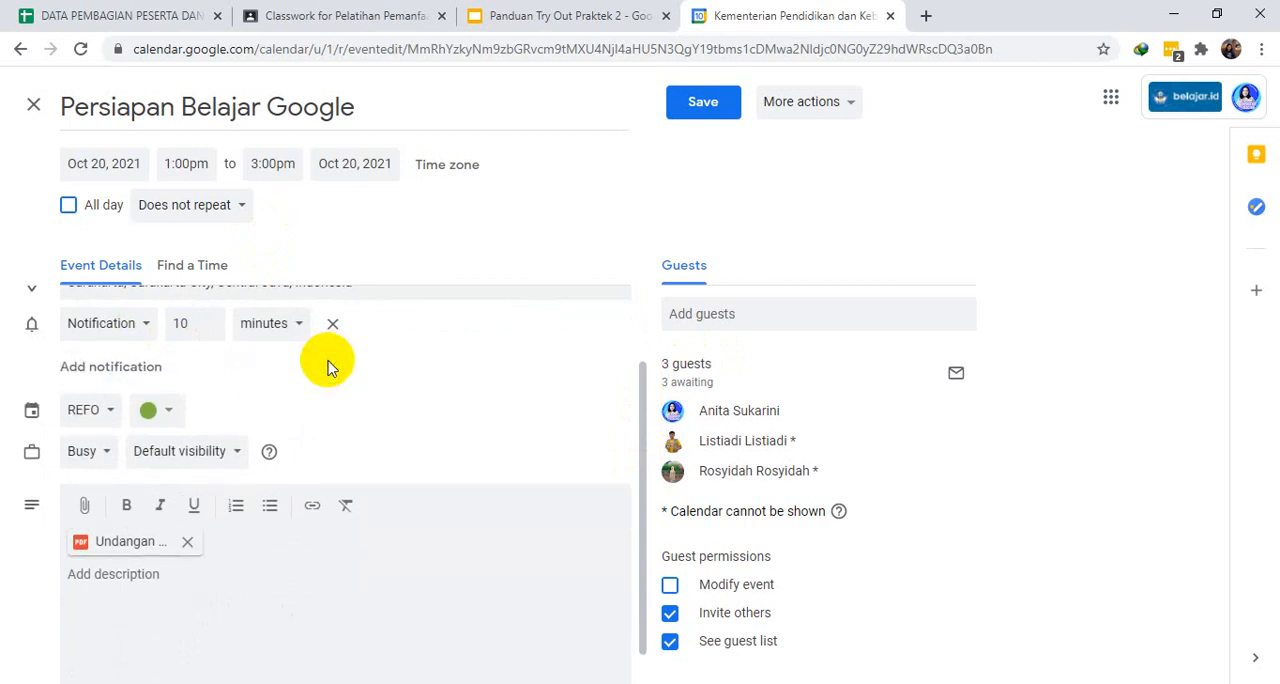
click(146, 326)
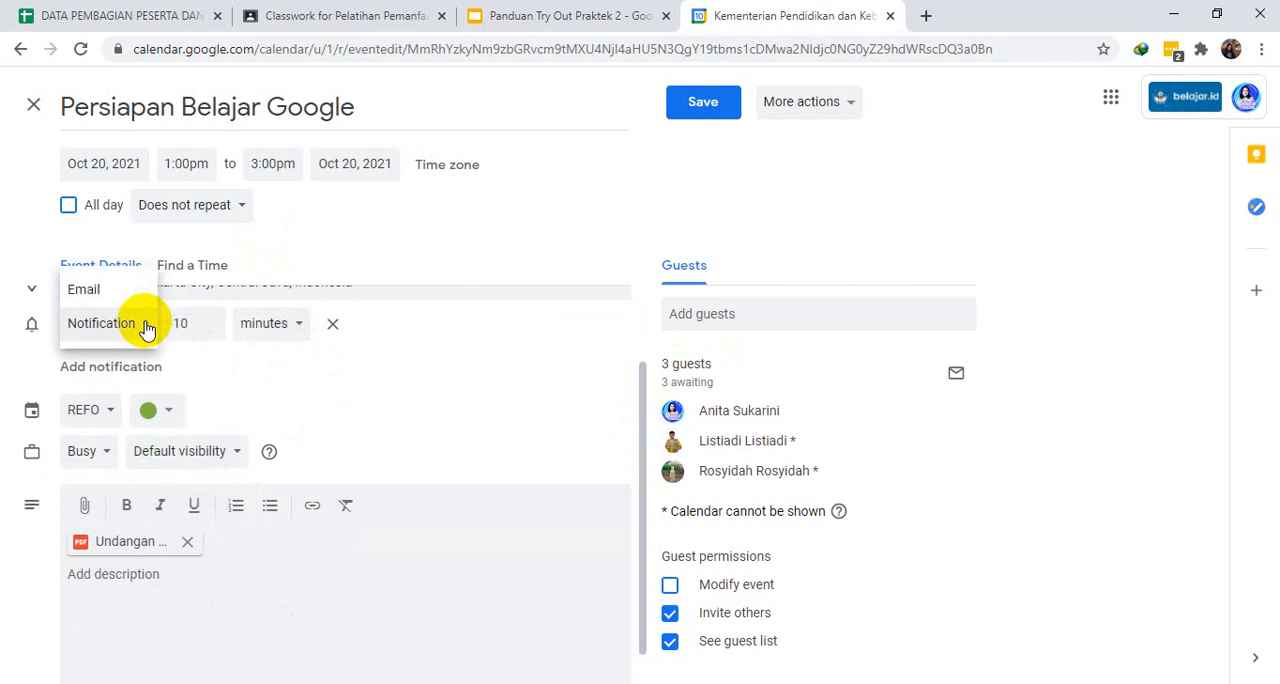
click(350, 360)
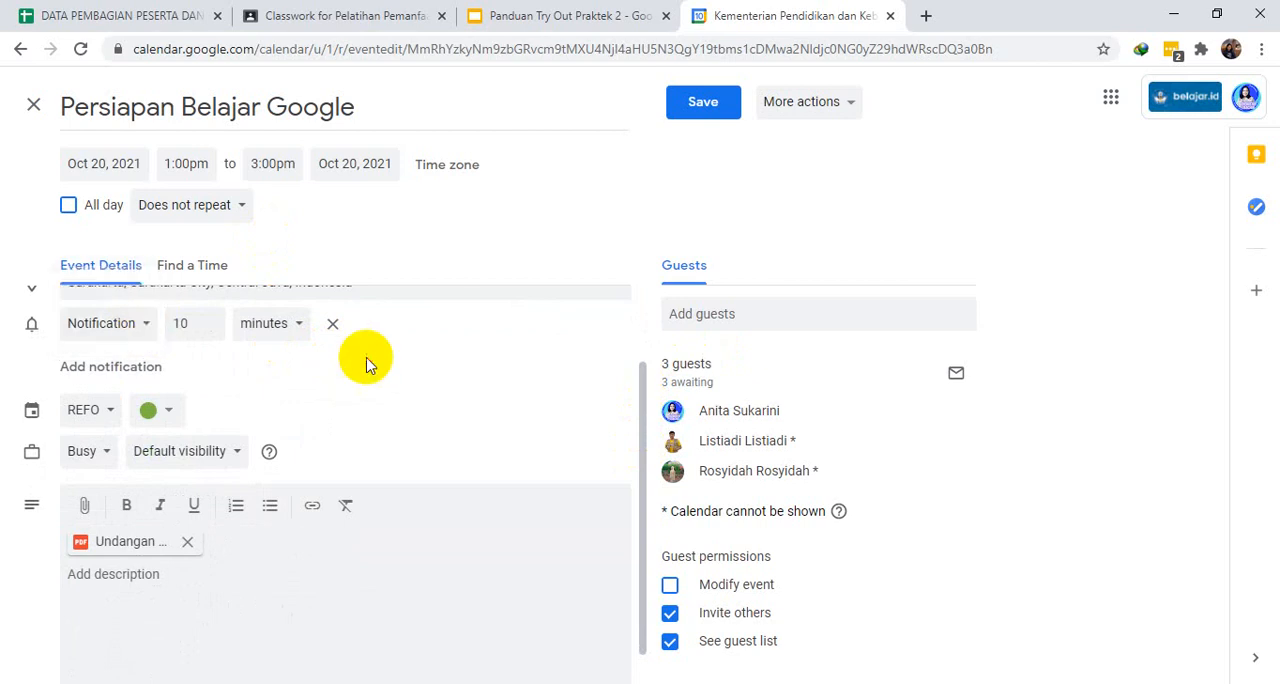
click(146, 326)
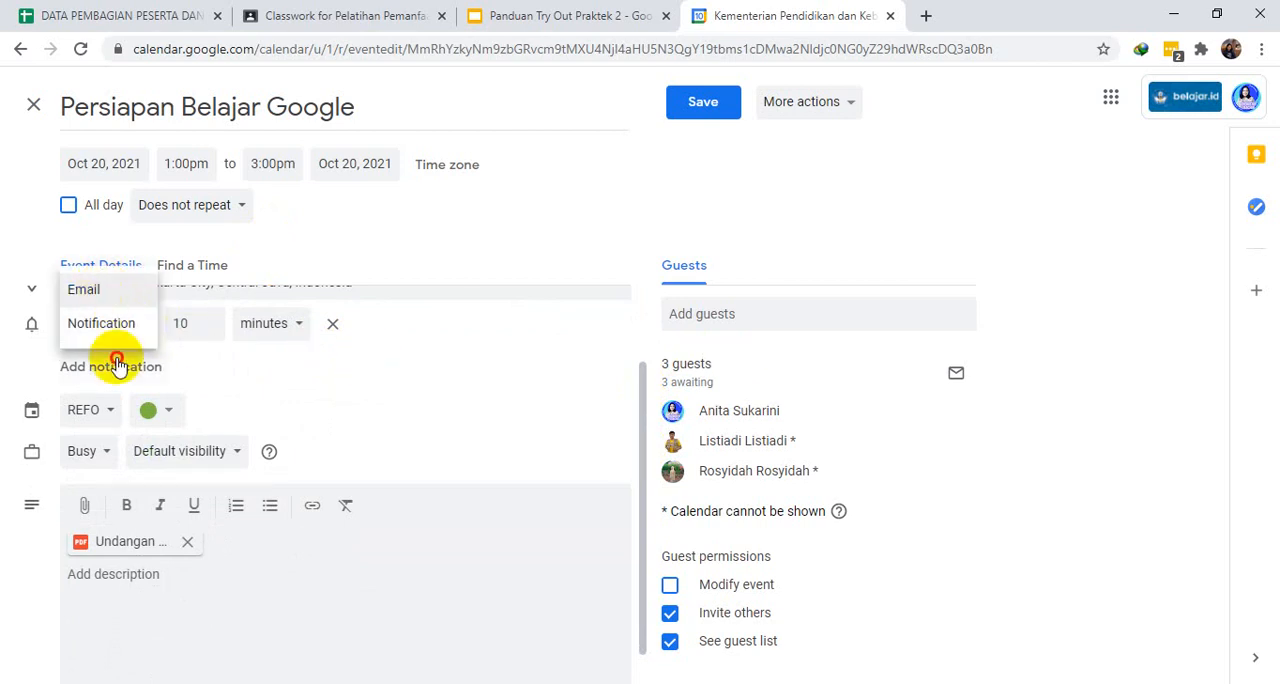
- Add a second reminder to the event and set its type to Email
click(117, 364)
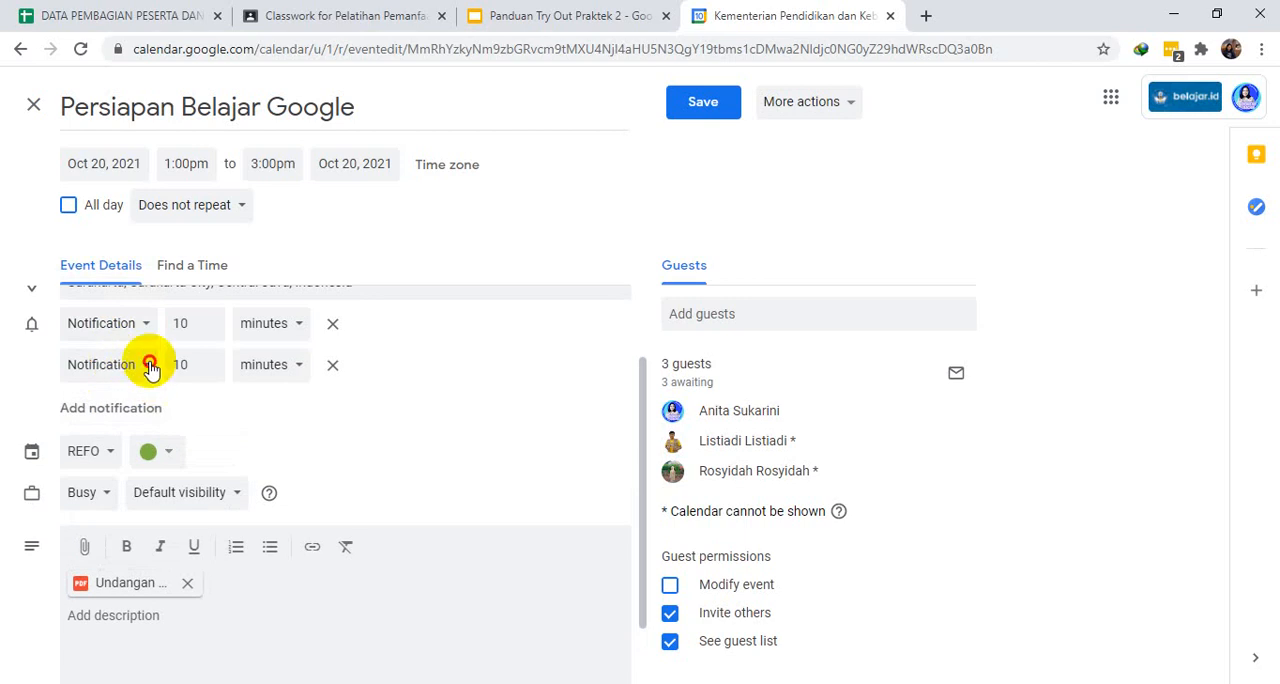
click(148, 365)
click(115, 333)
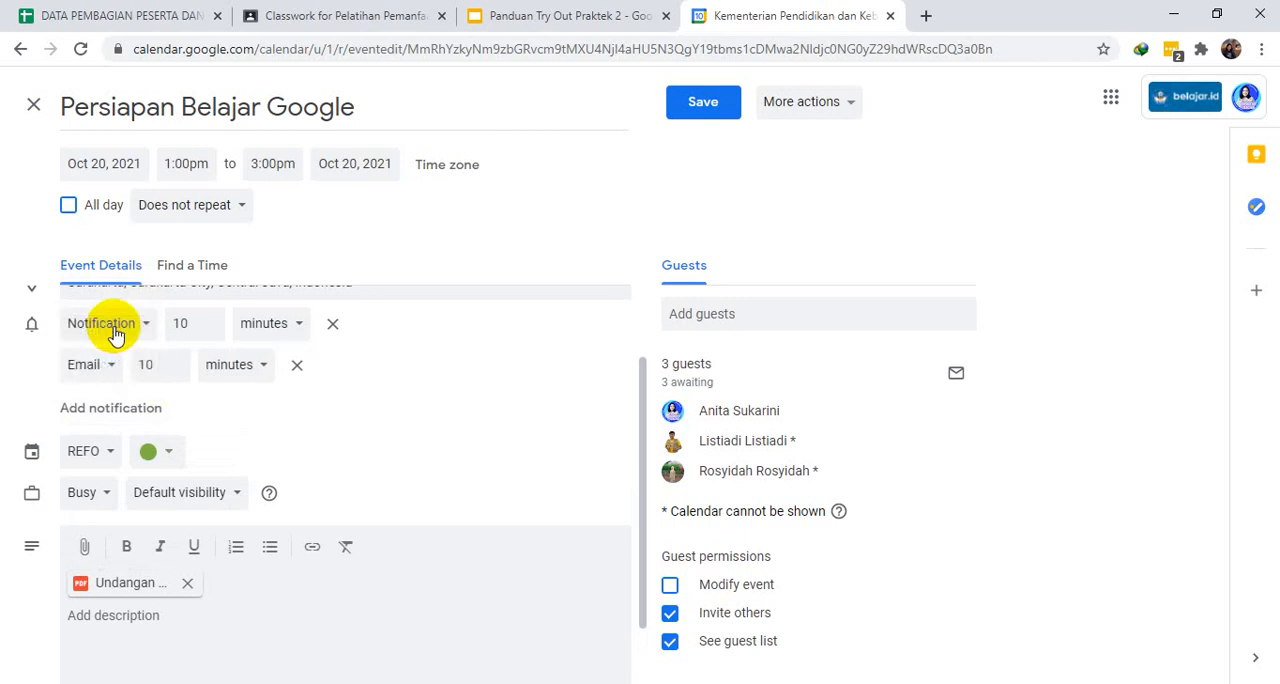
- Set the event's email reminder to 1 hour before and save the event
click(175, 362)
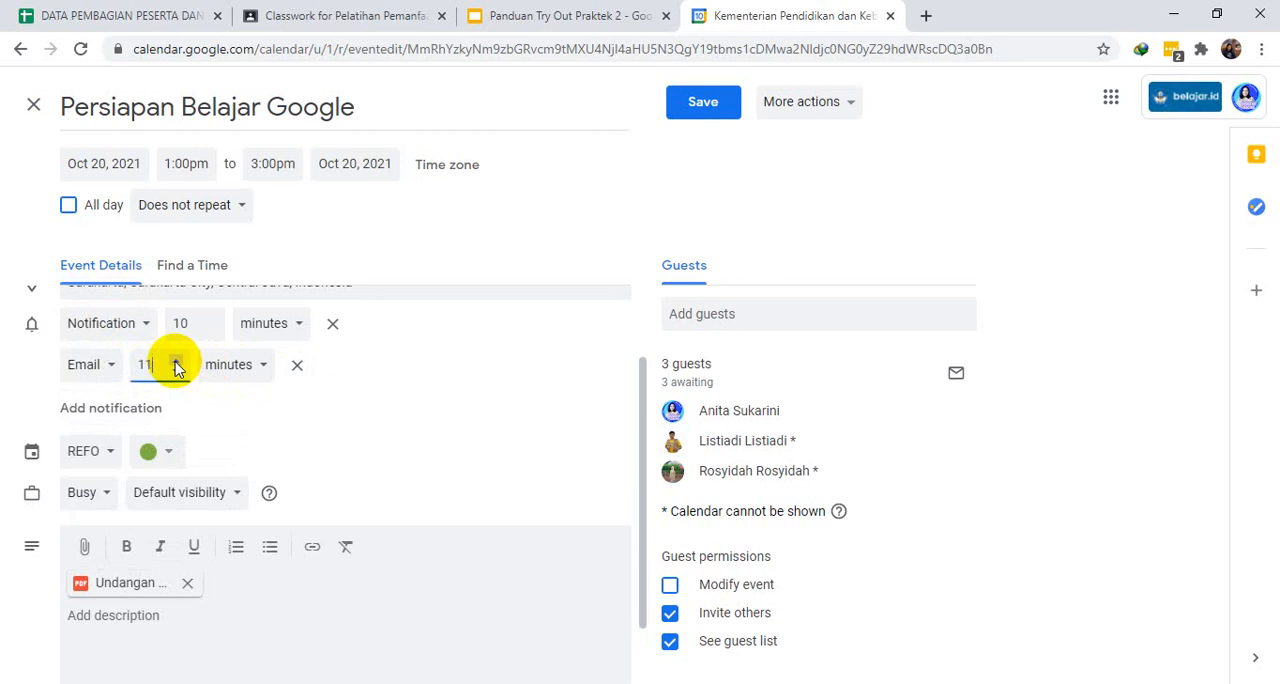
click(264, 368)
click(237, 400)
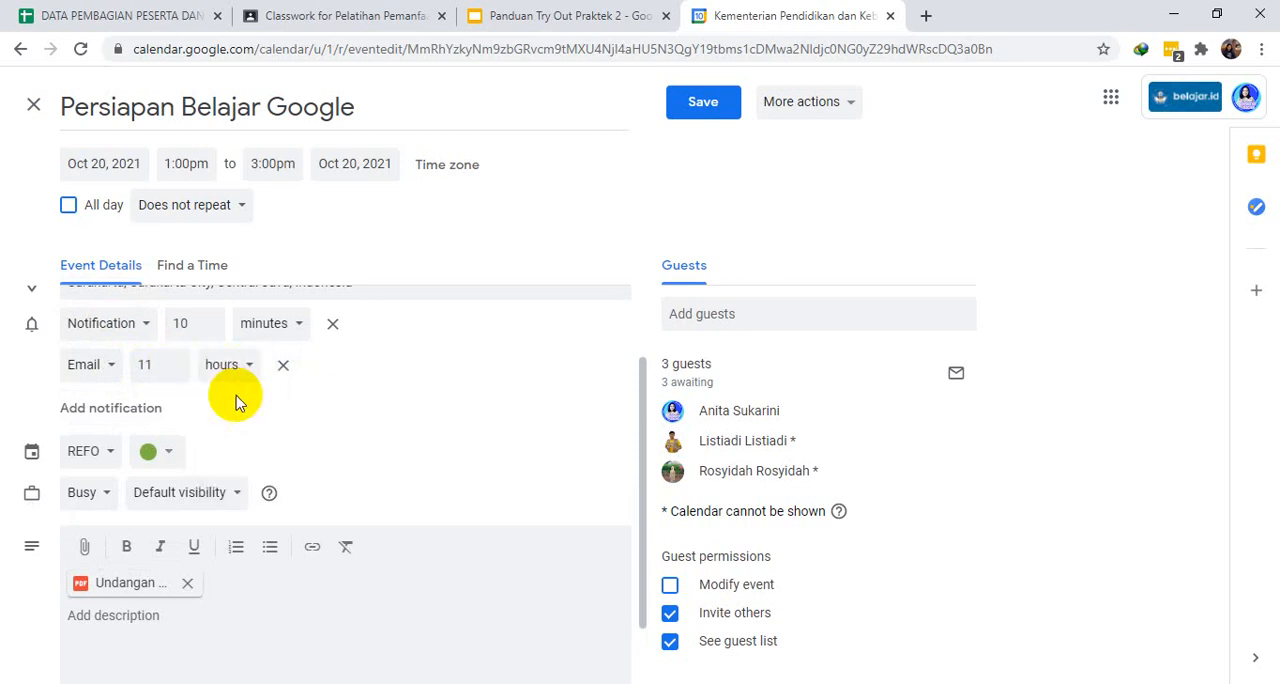
click(174, 371)
click(174, 371)
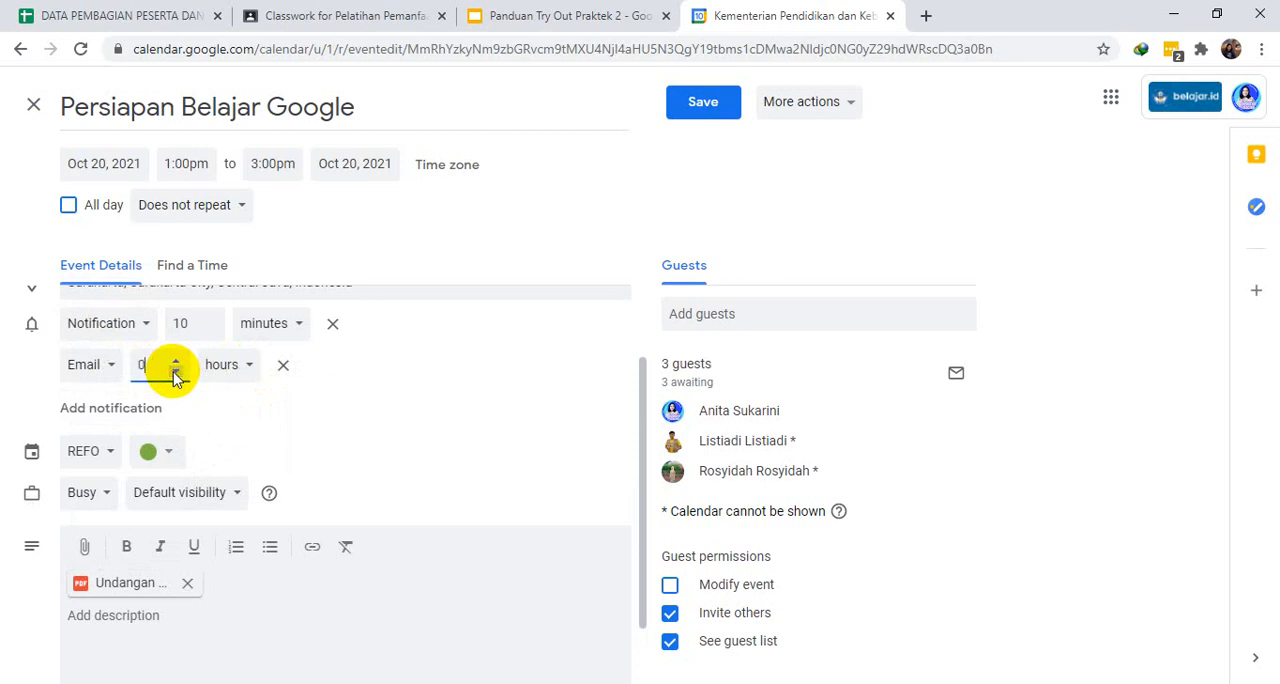
click(175, 360)
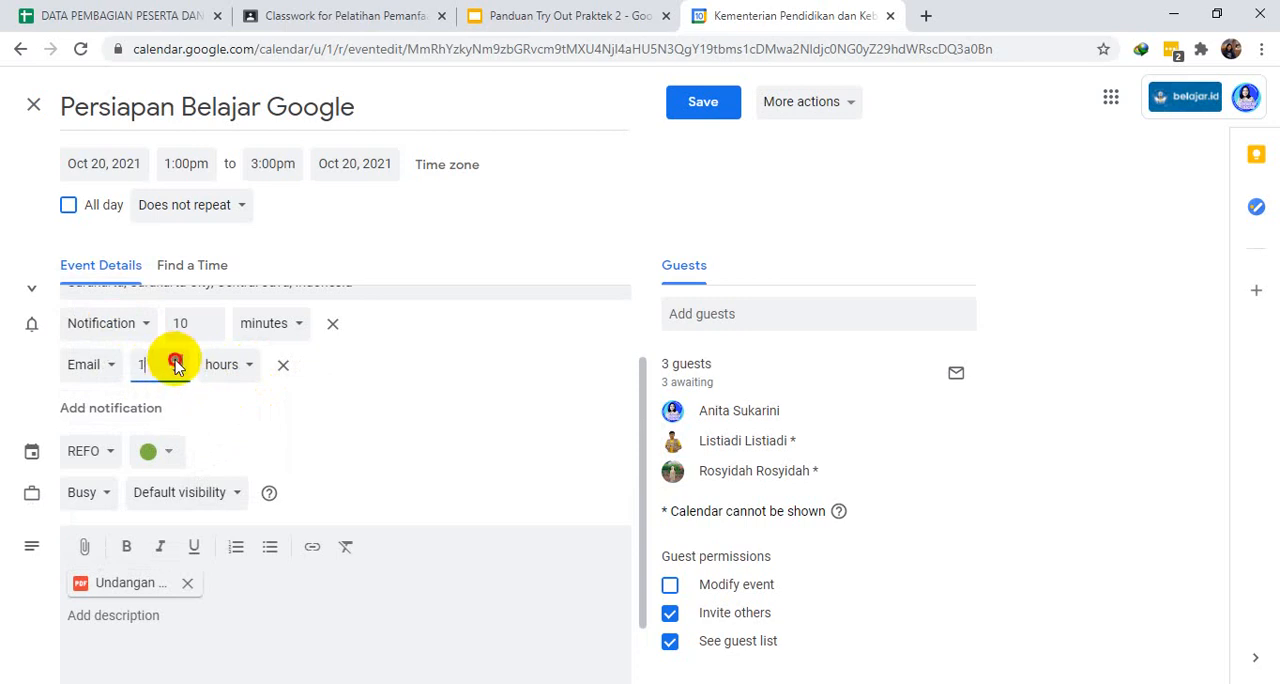
click(435, 385)
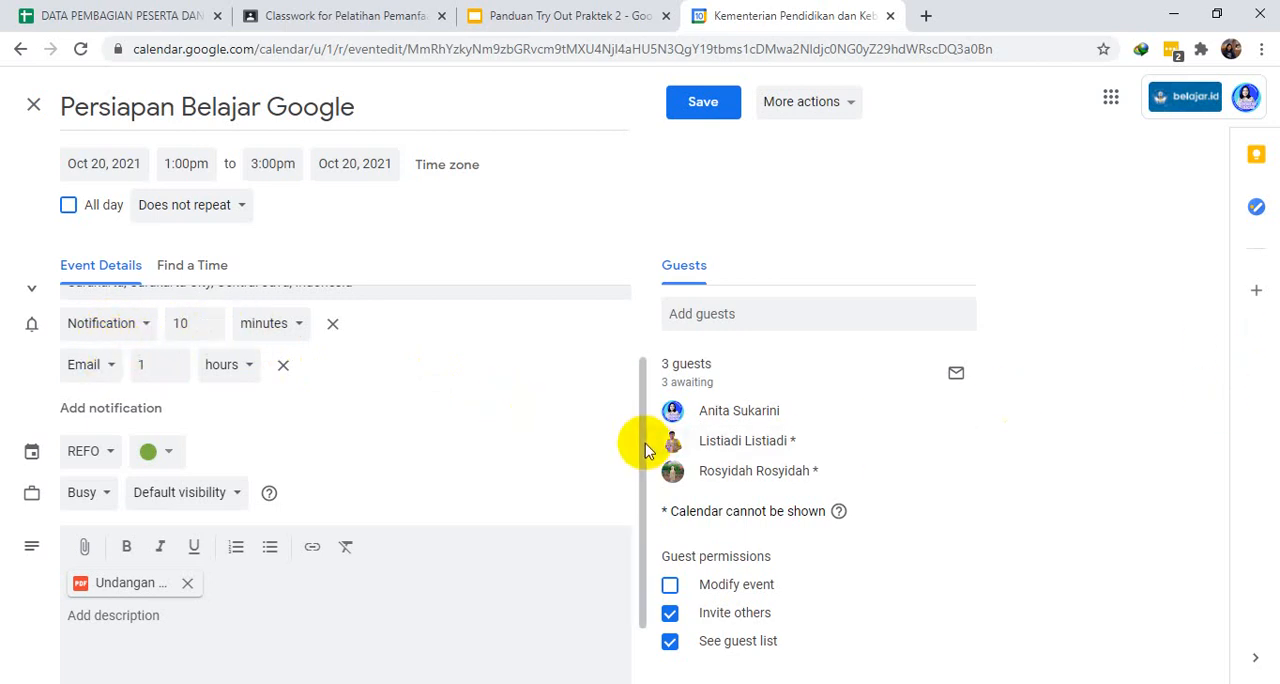
drag(641, 443, 634, 538)
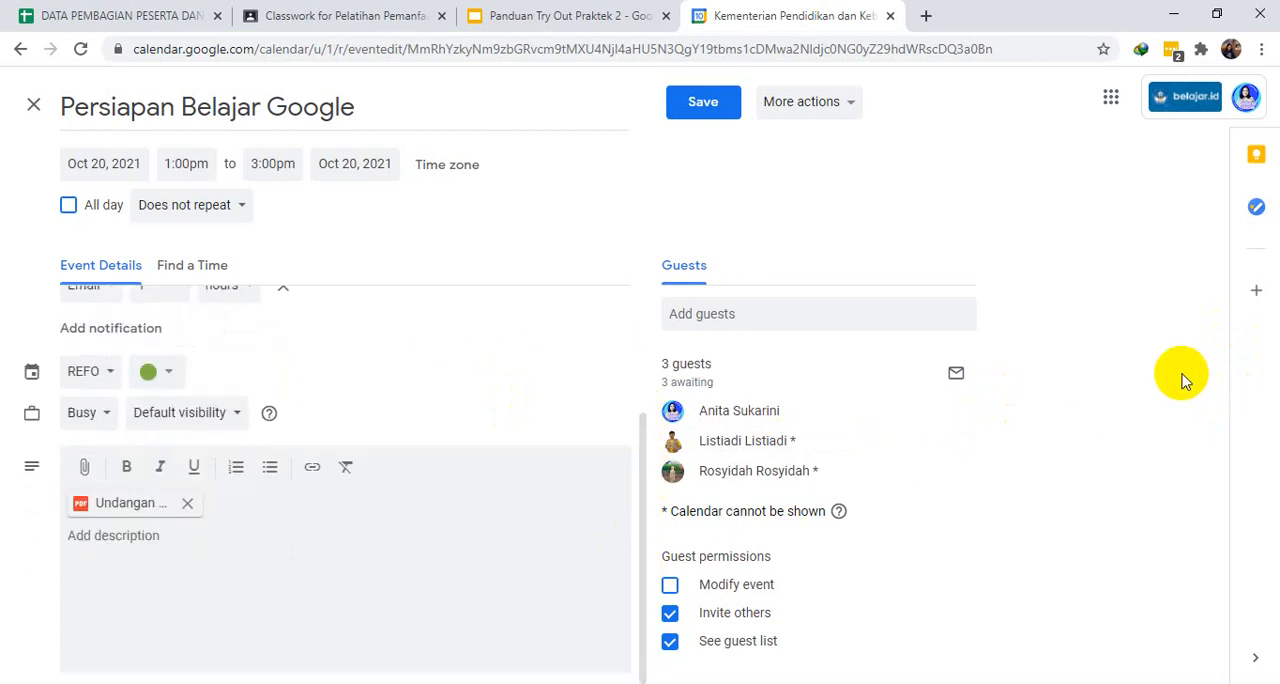
click(704, 108)
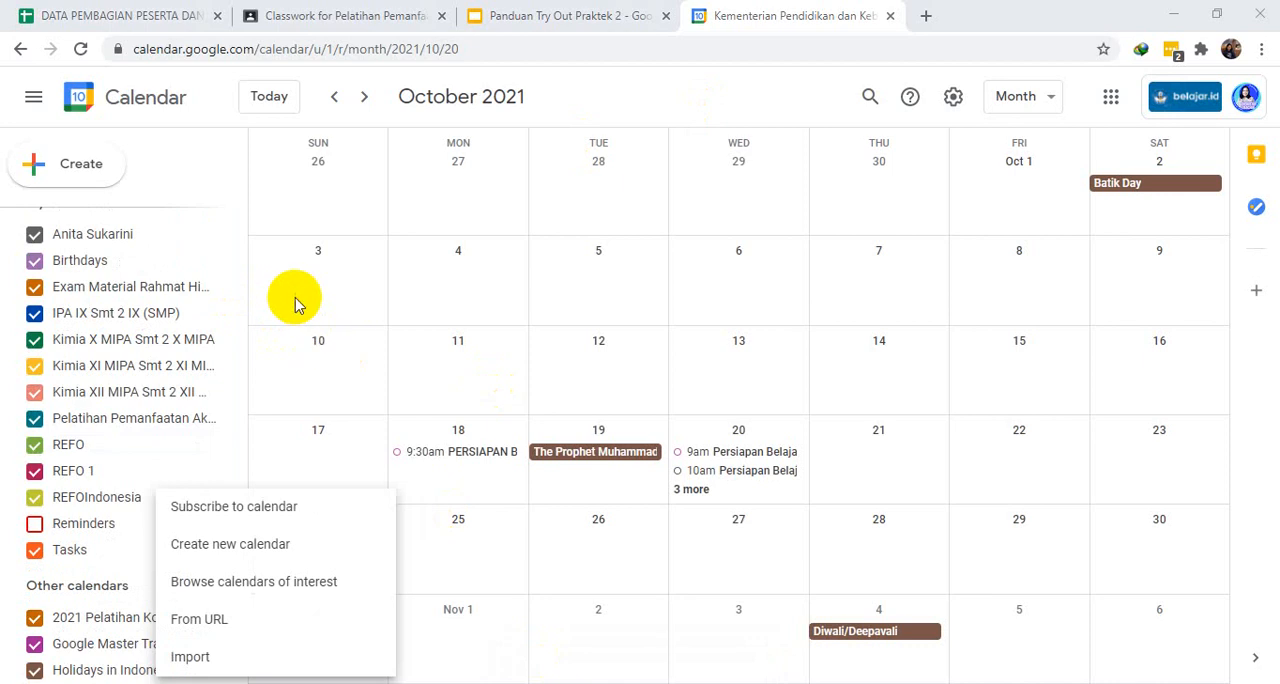
- Open the page for browsing calendars of interest from the options for adding other calendars
click(212, 214)
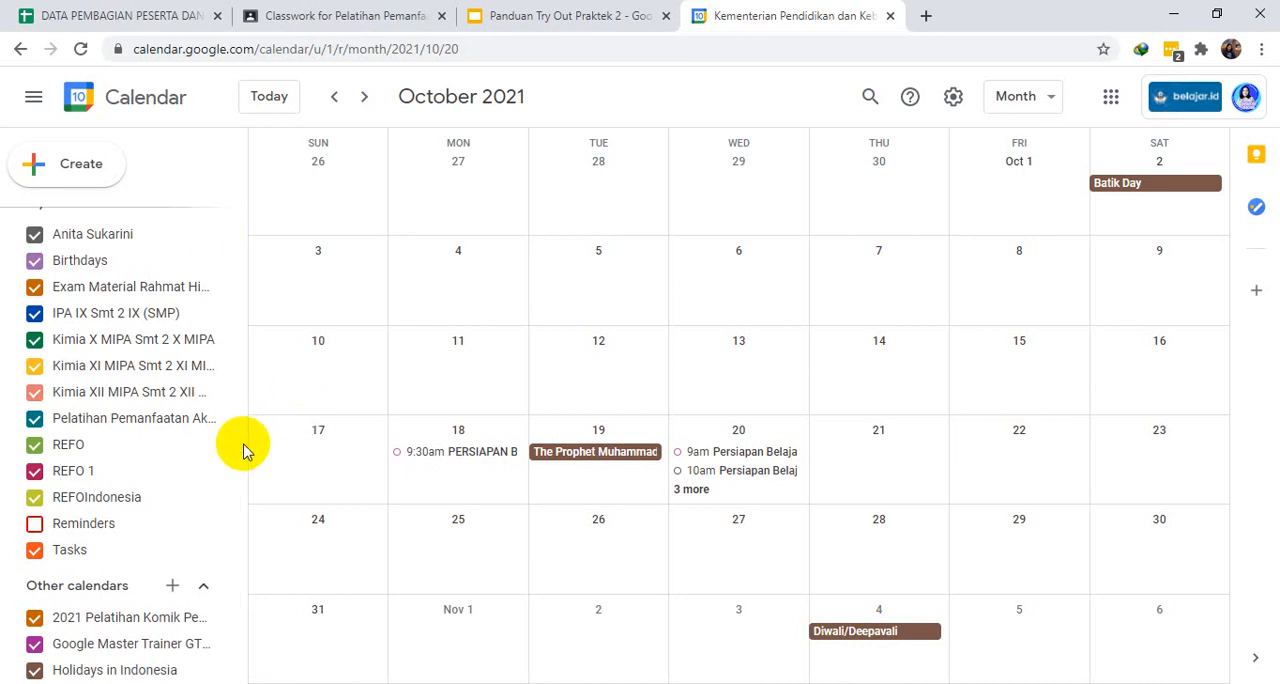
click(175, 587)
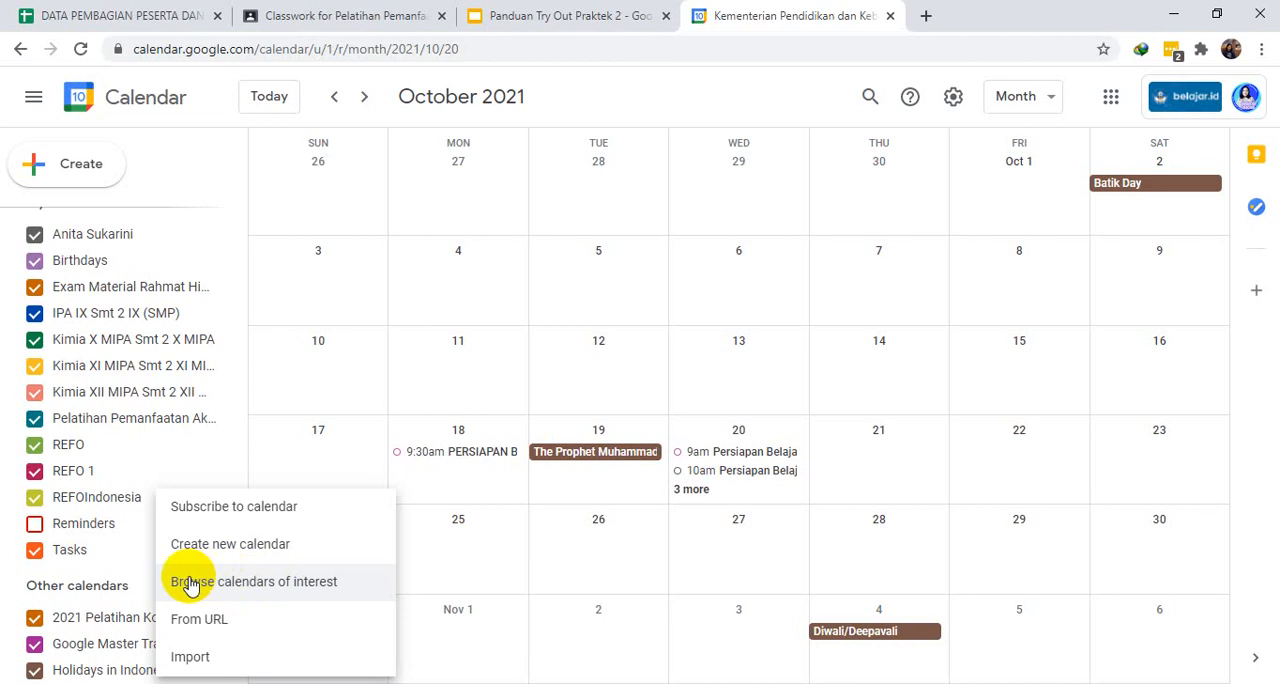
click(133, 577)
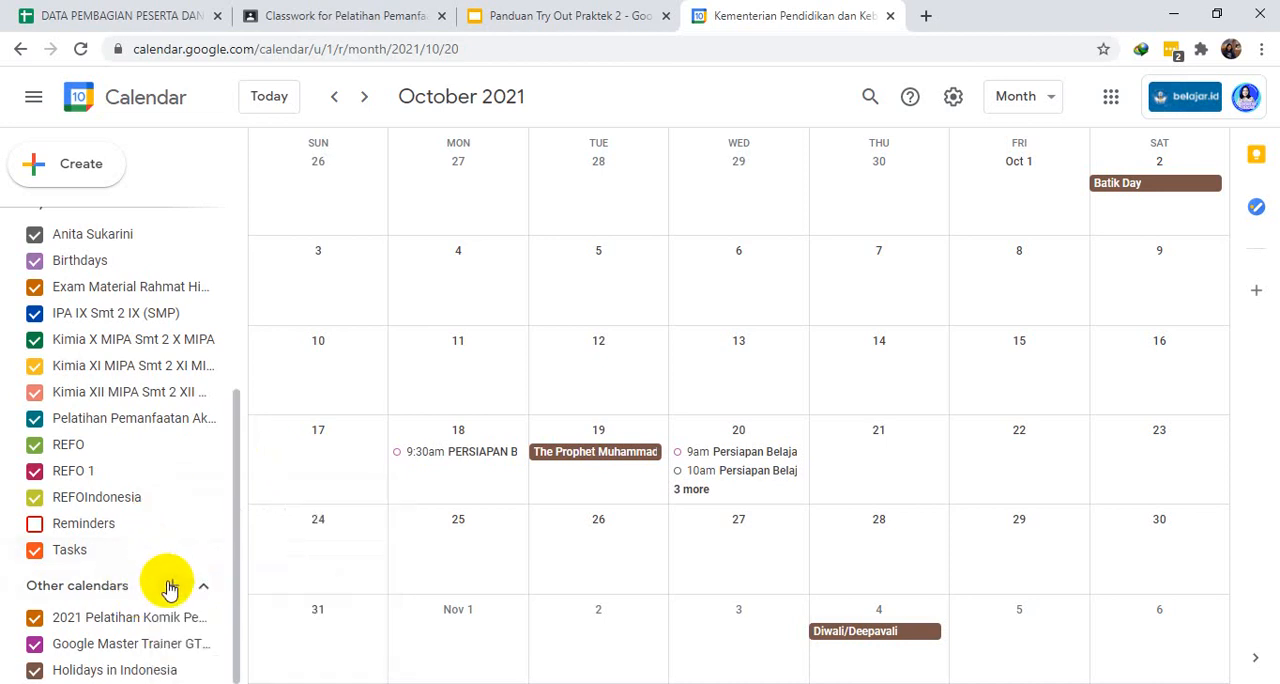
click(172, 587)
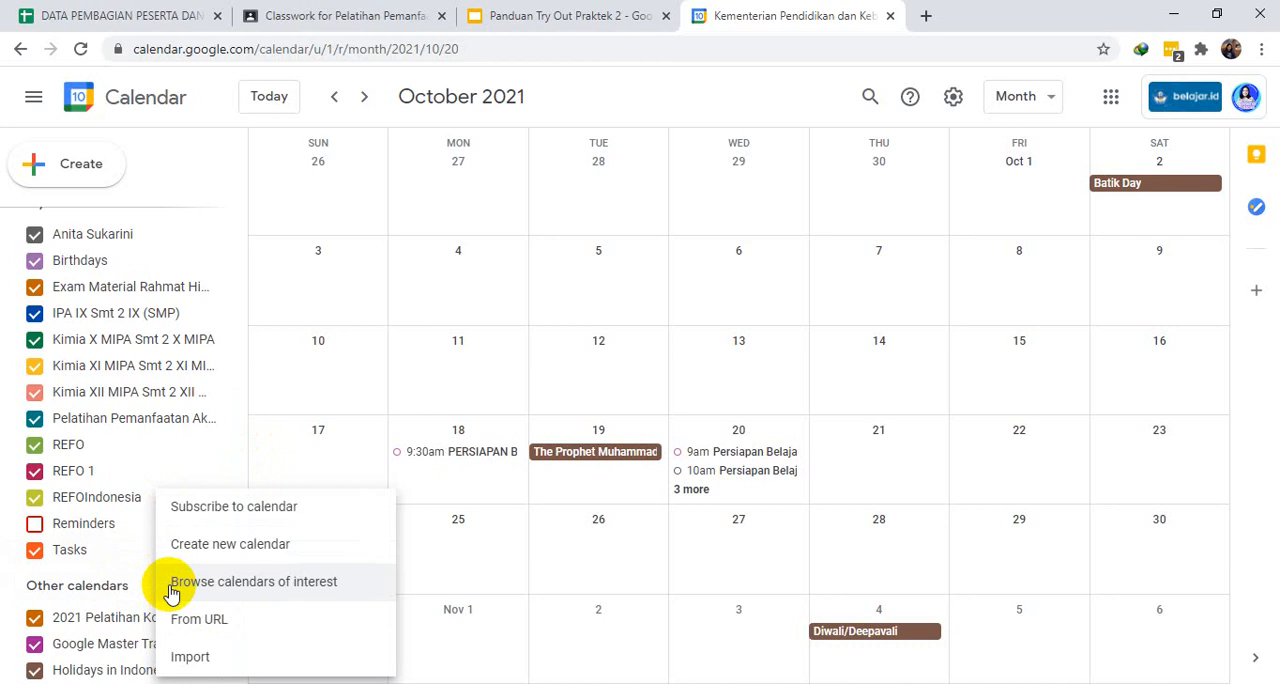
click(235, 586)
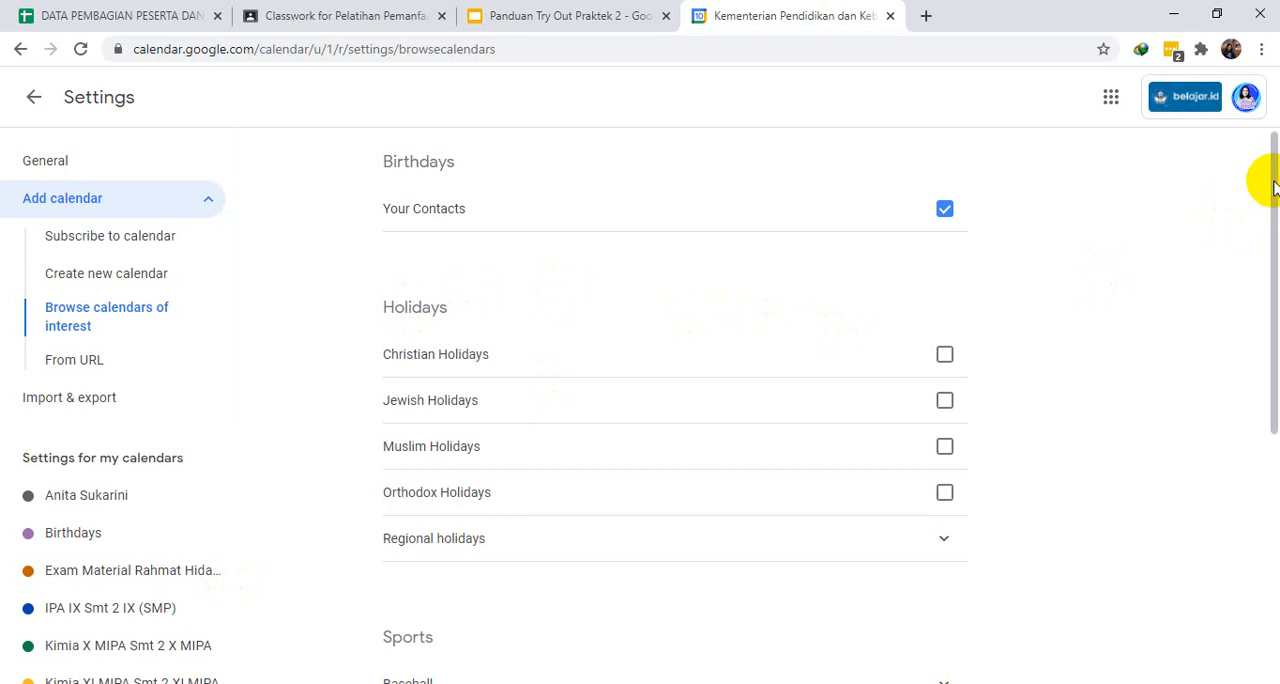
- Expand National Football League - NFL under the Football sports calendars and add the Arizona Cardinals calendar
drag(1275, 188, 1260, 408)
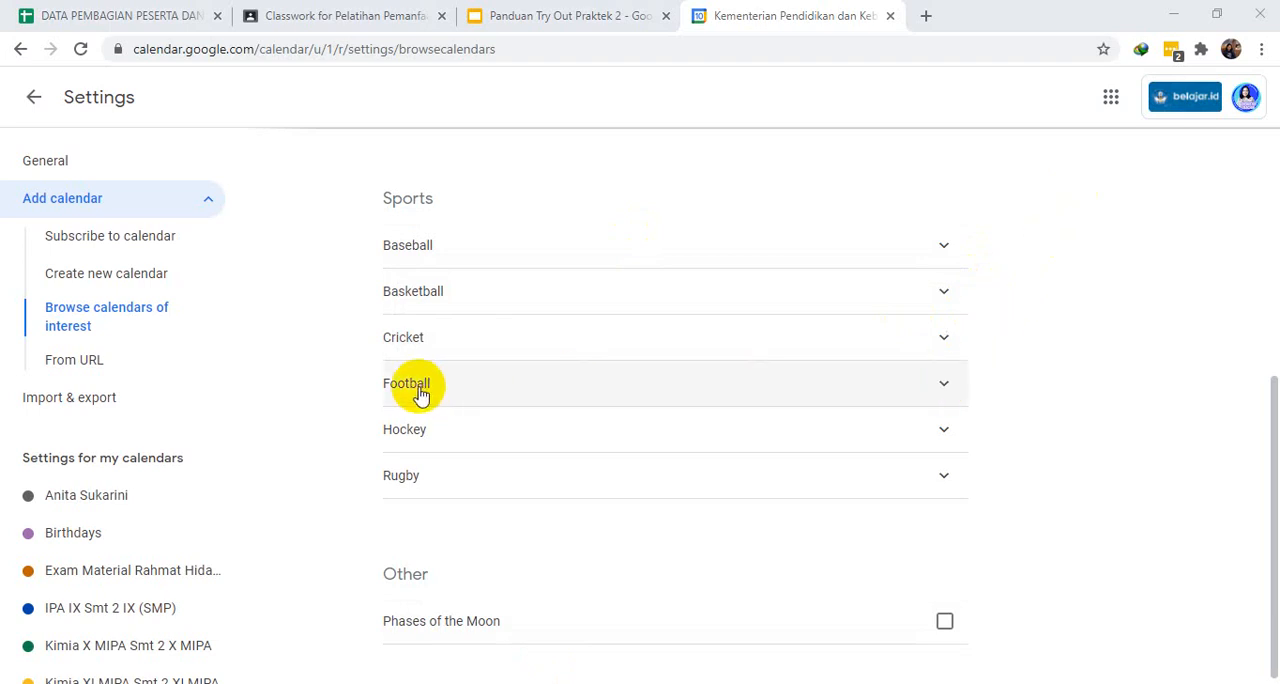
click(944, 388)
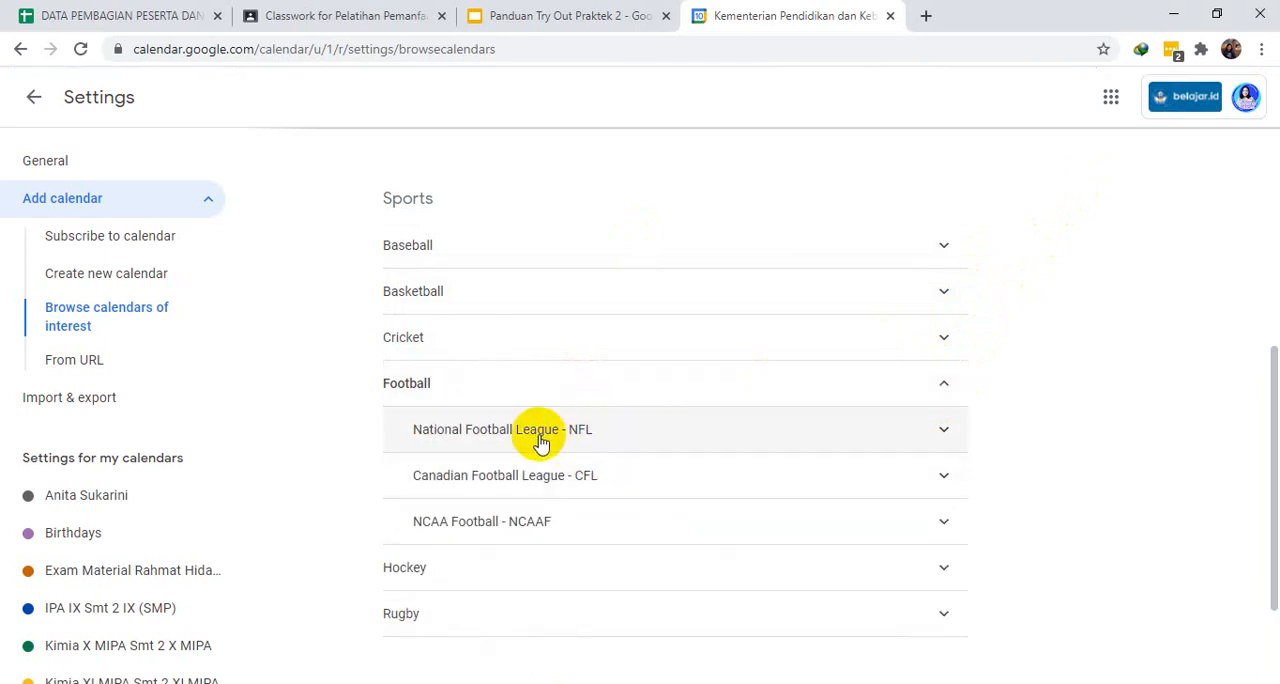
click(946, 432)
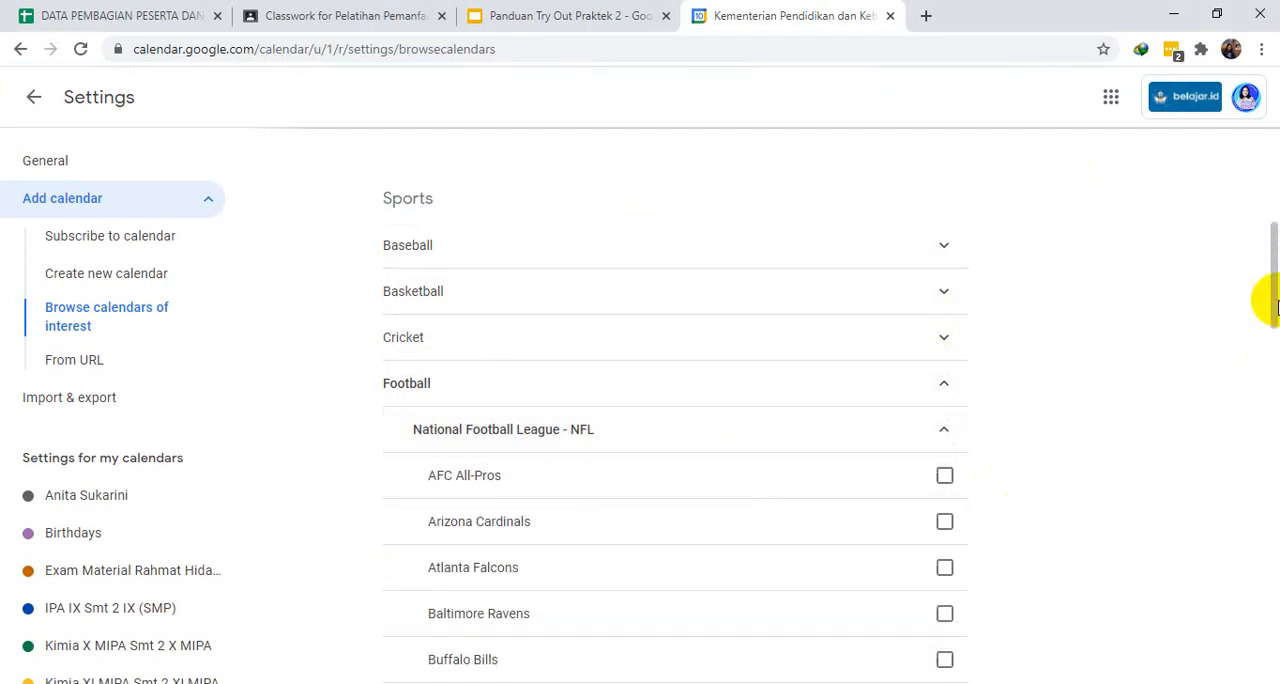
drag(1270, 300, 1270, 337)
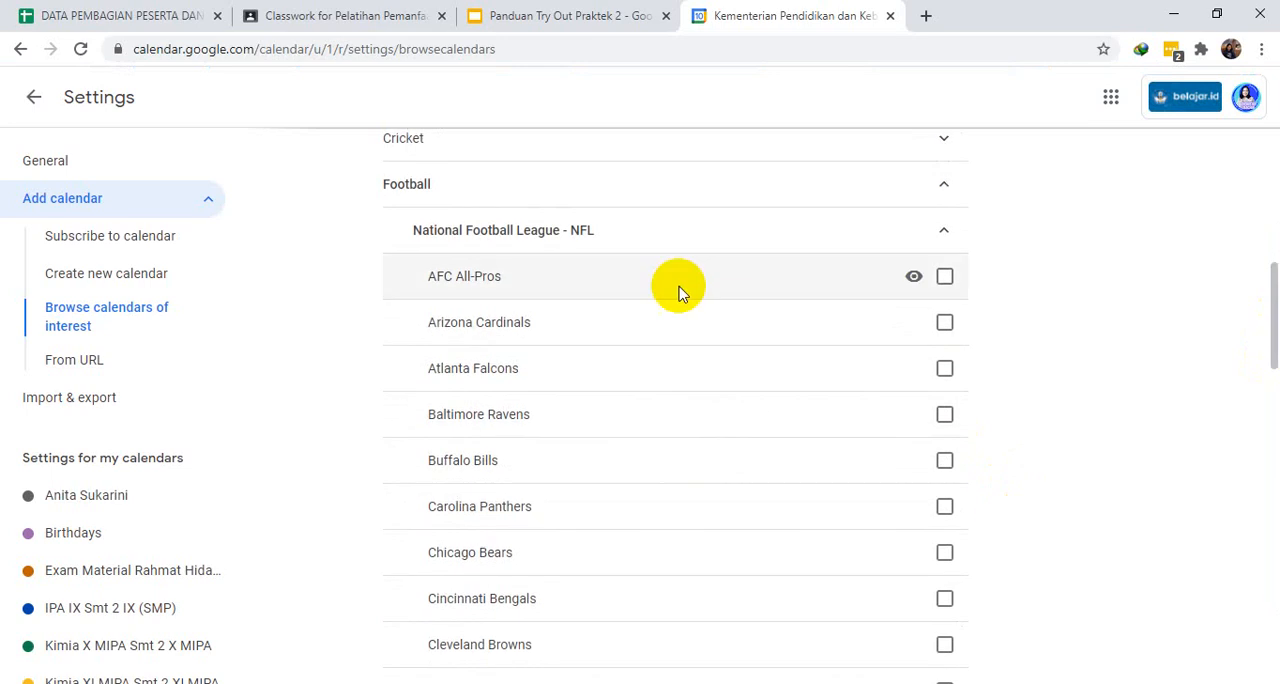
click(945, 325)
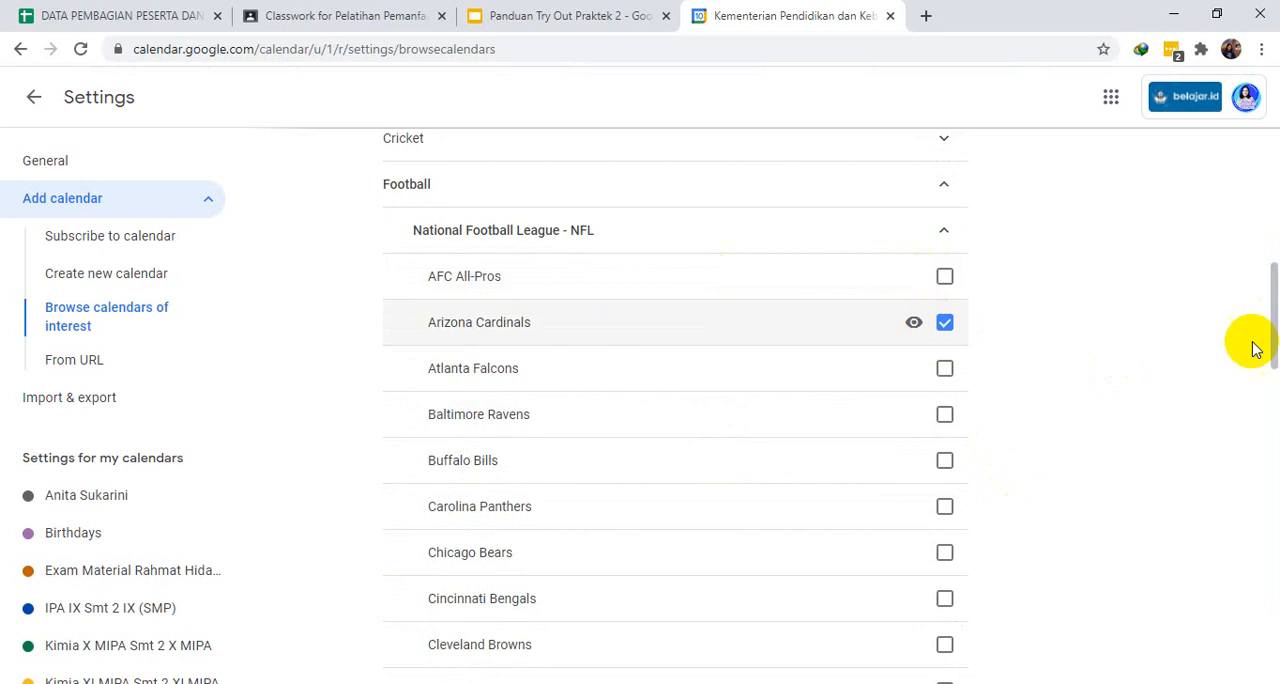
- Add the AFC All-Pros calendar from the NFL list and return to the month view, showing the other calendars
drag(1274, 310, 1266, 80)
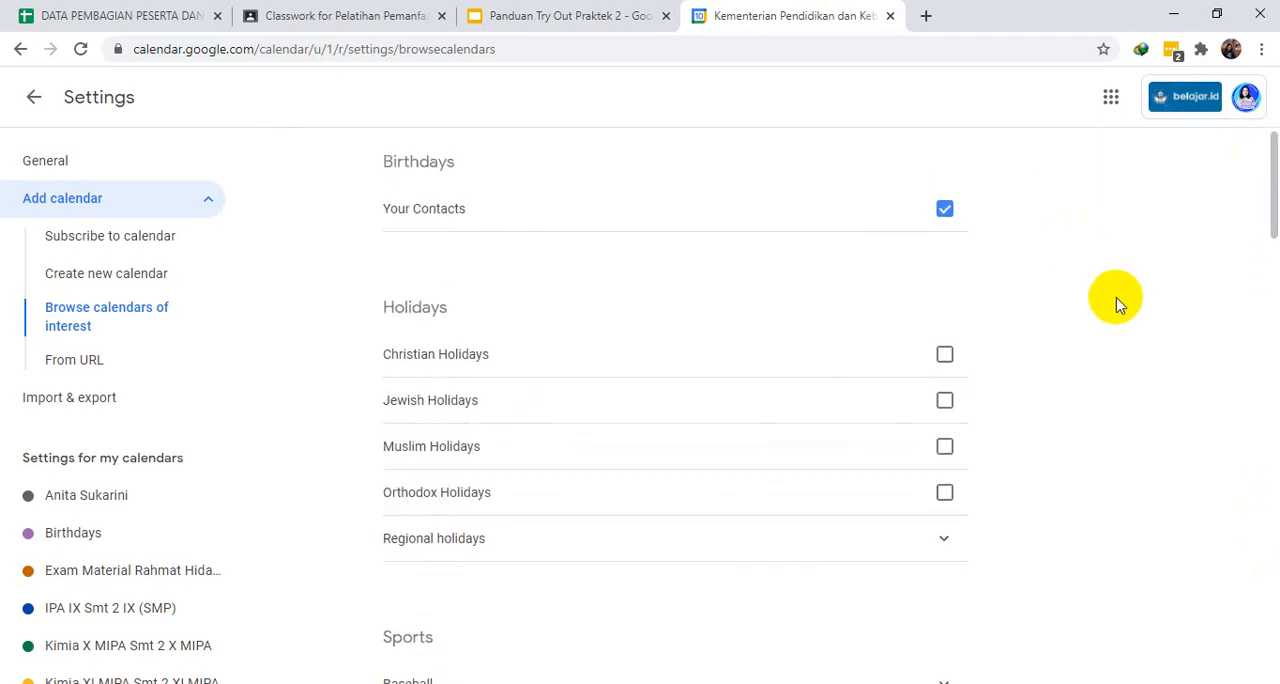
drag(1268, 198, 1258, 322)
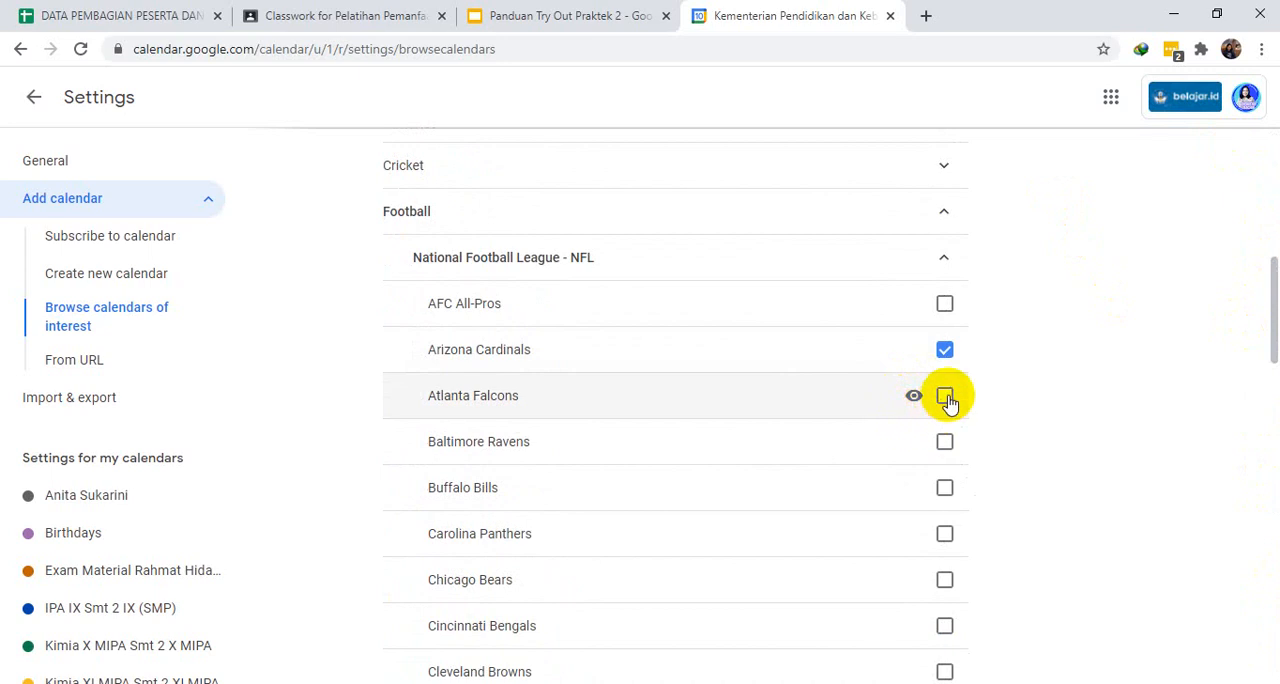
click(944, 304)
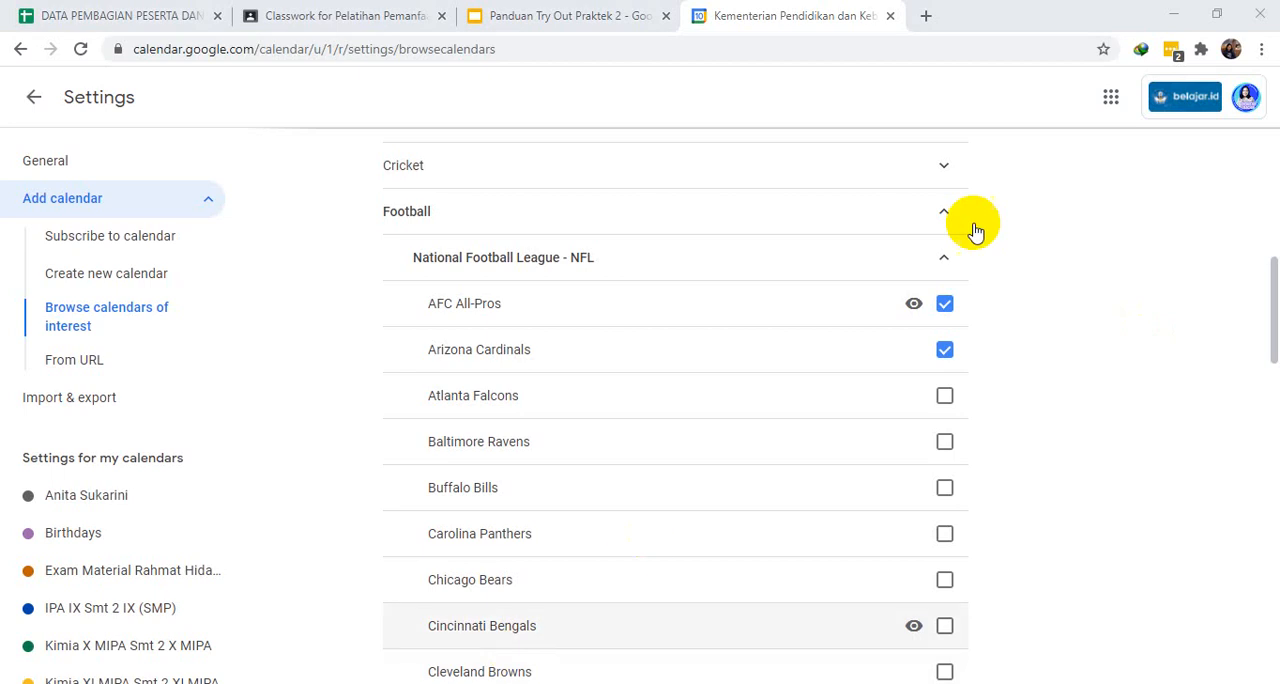
click(35, 100)
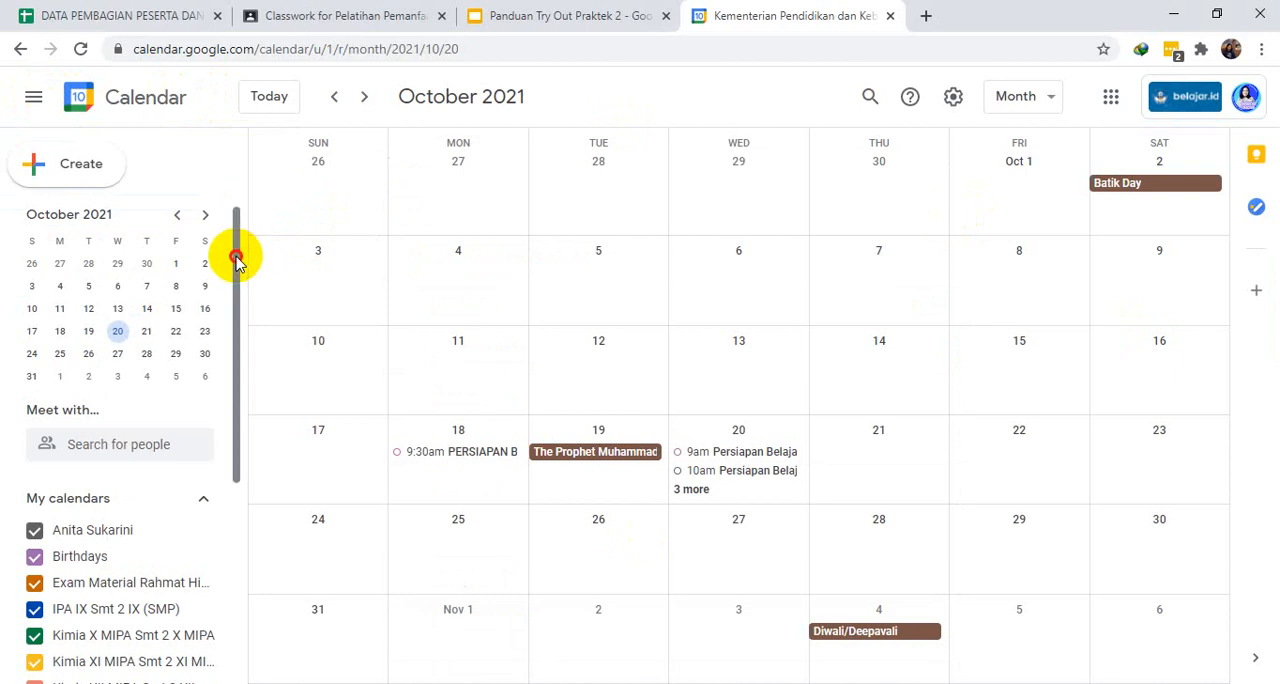
drag(234, 251, 238, 510)
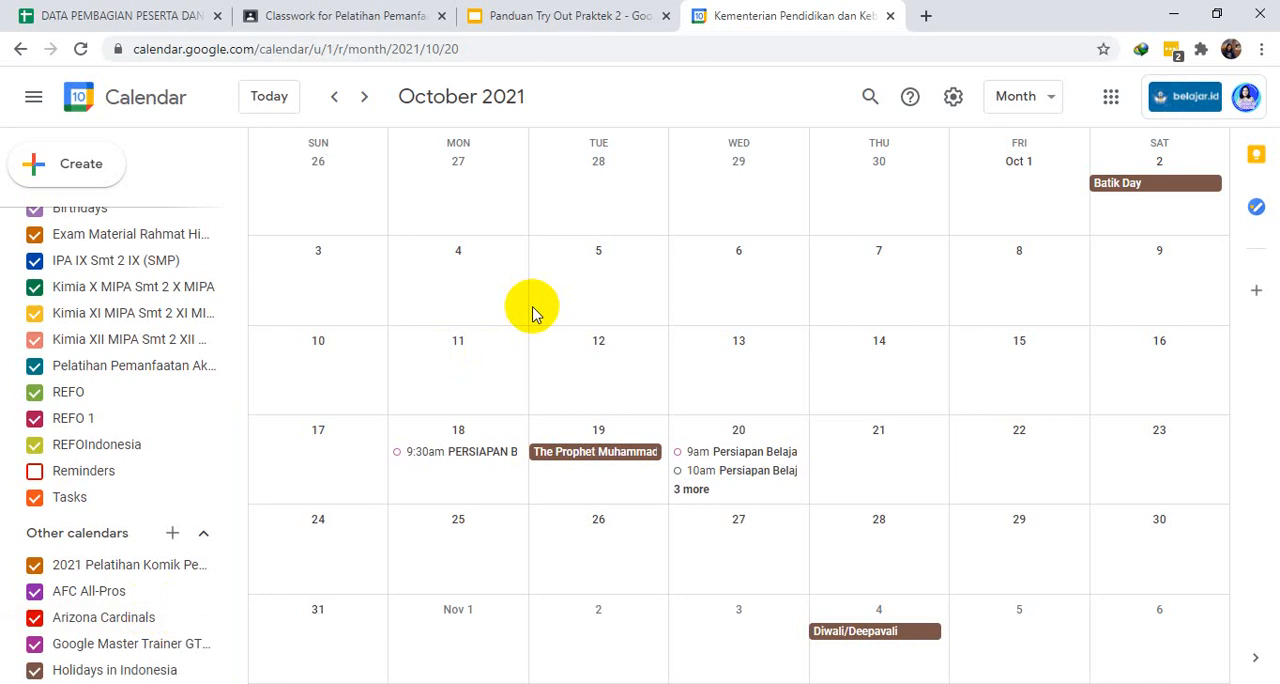
- Open the REFO calendar's 1pm "Persiapan Belajar Google" event on October 20 for full editing and save it
click(690, 490)
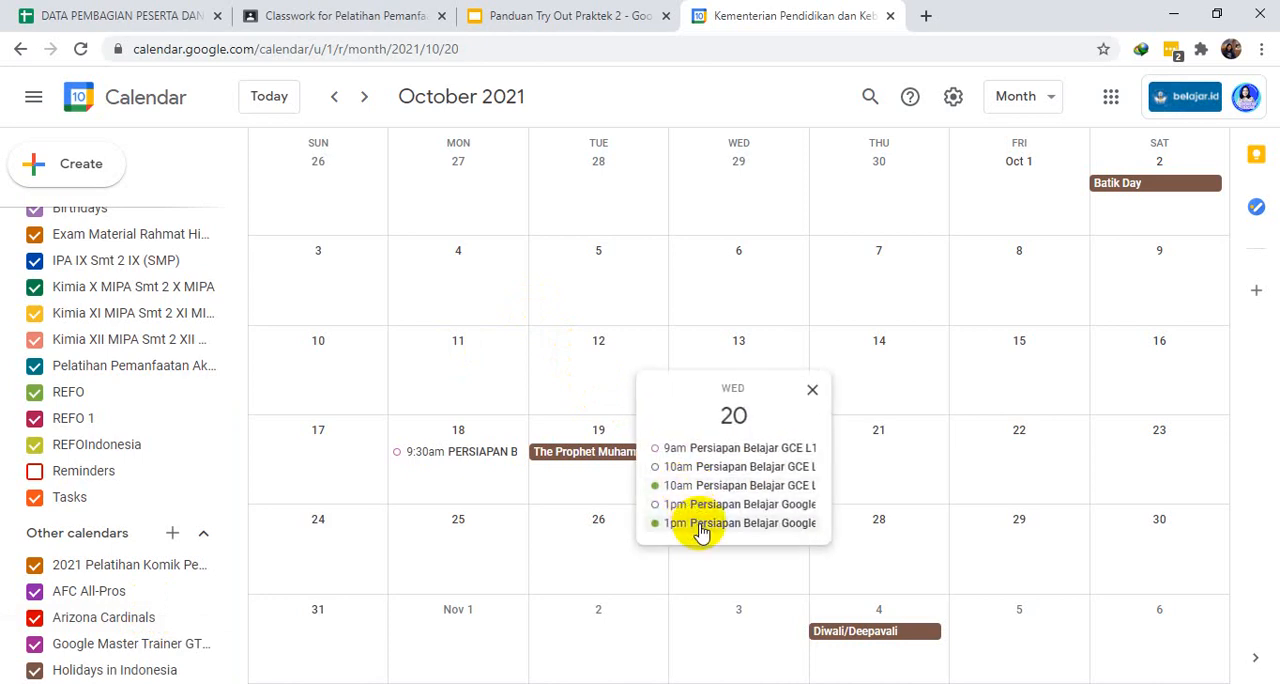
click(701, 523)
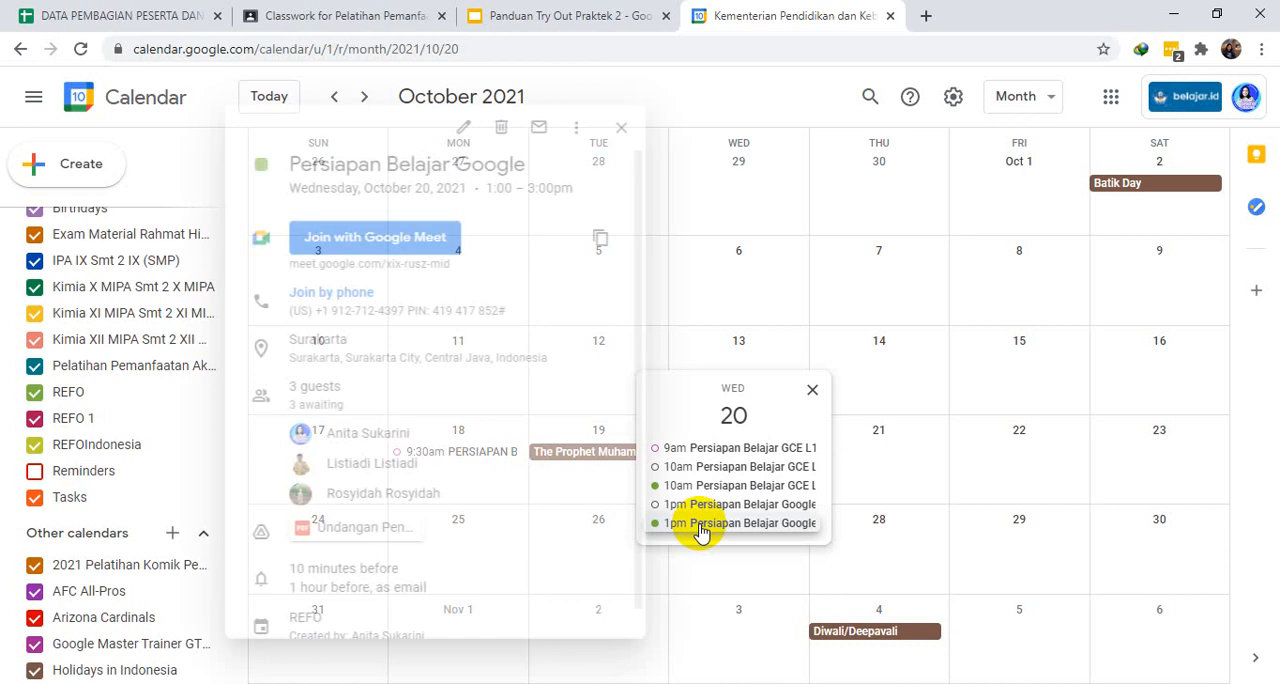
click(455, 128)
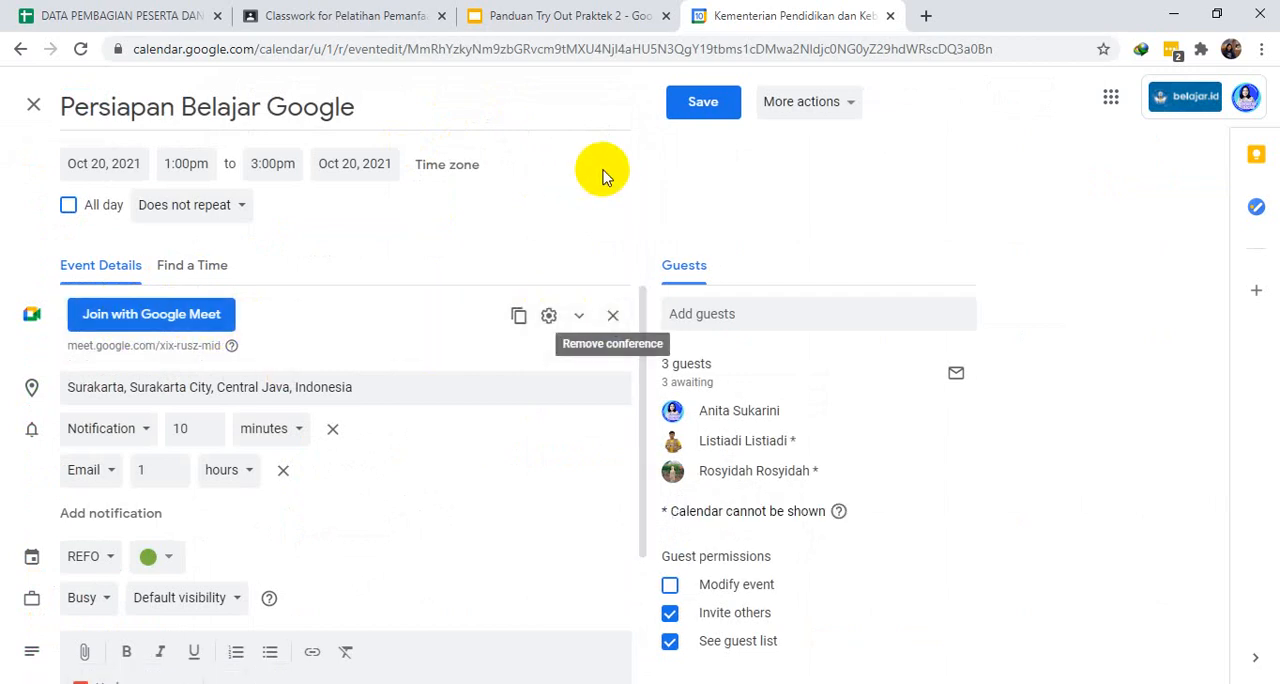
click(712, 102)
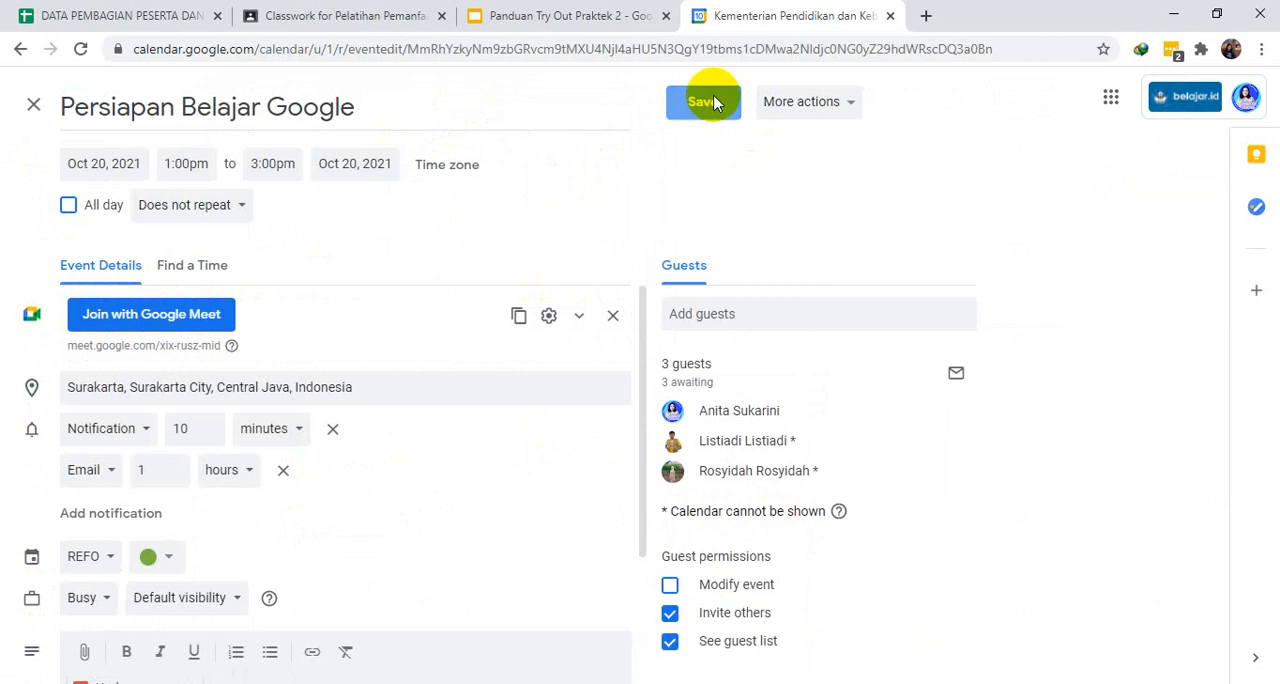